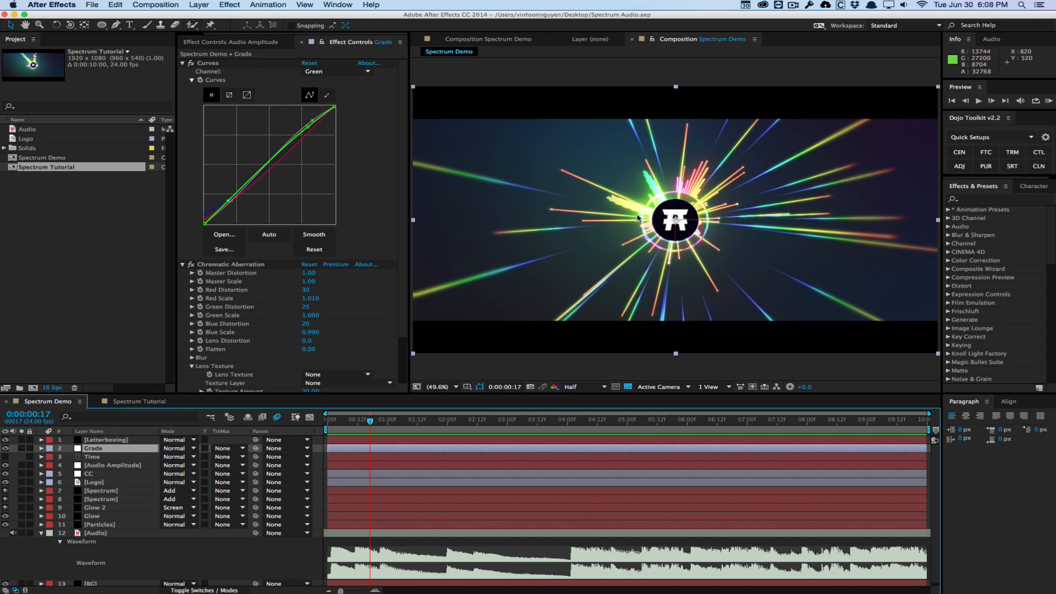
Preview the finished Spectrum Demo composition and scrub through its first second or so to examine the effect.
key("space")
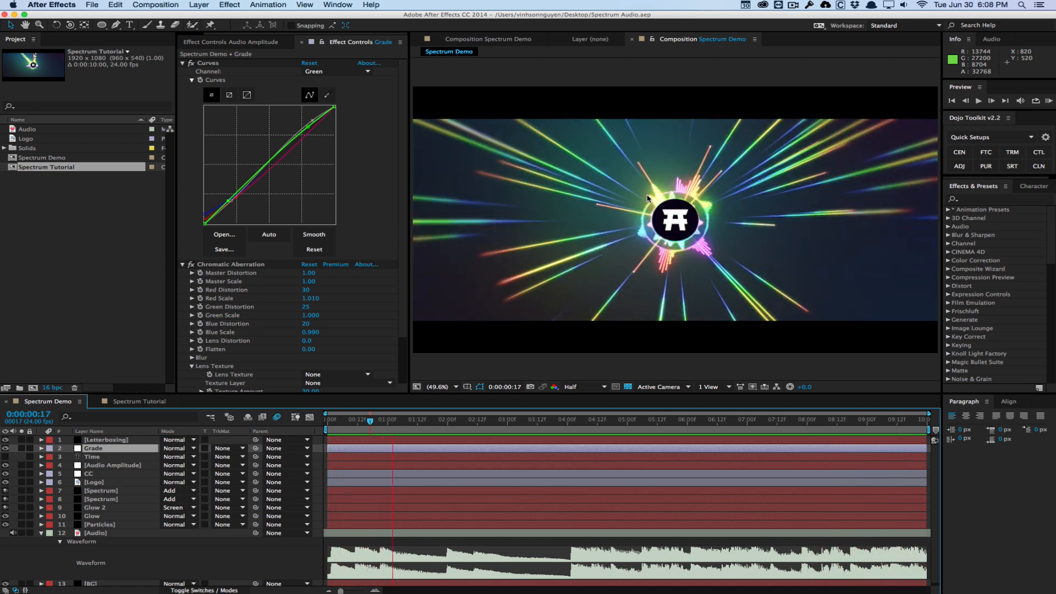
key("space")
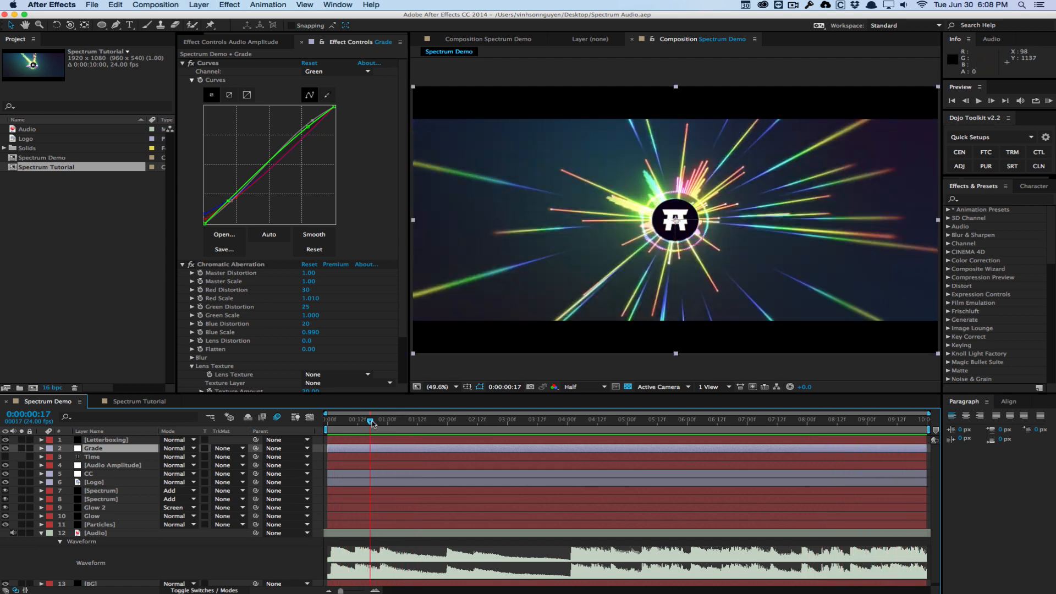
left_click_drag(372, 423, 398, 420)
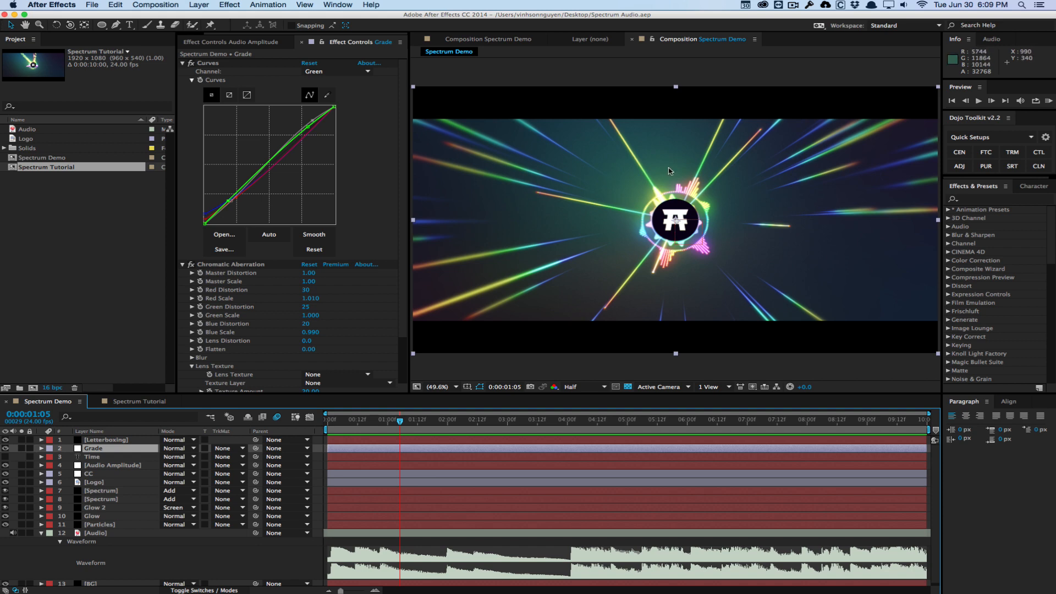
left_click_drag(399, 421, 382, 422)
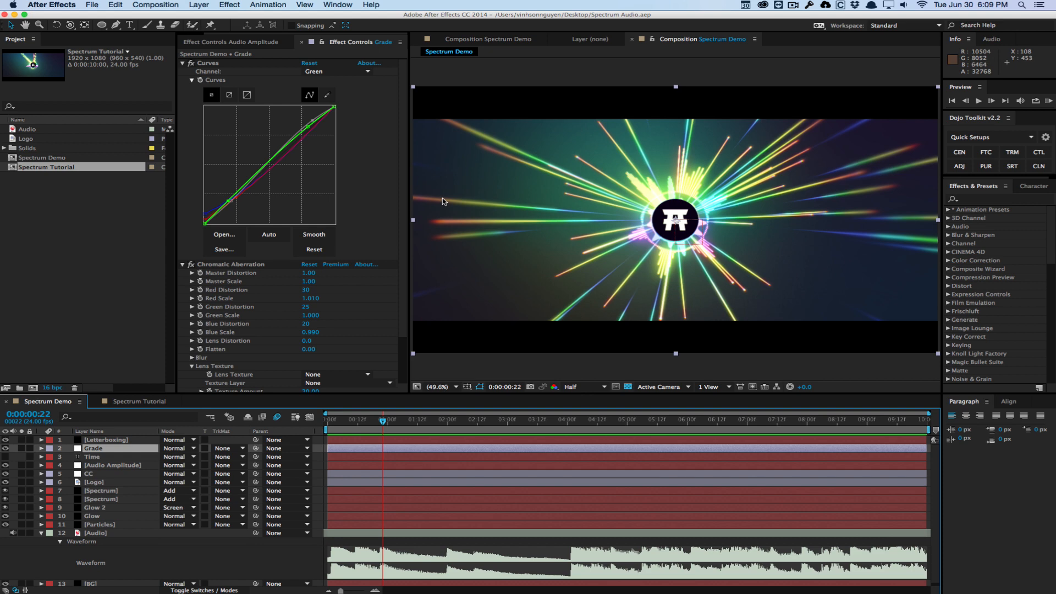
Switch to the Spectrum Tutorial composition and create a new solid layer named BG.
left_click(155, 401)
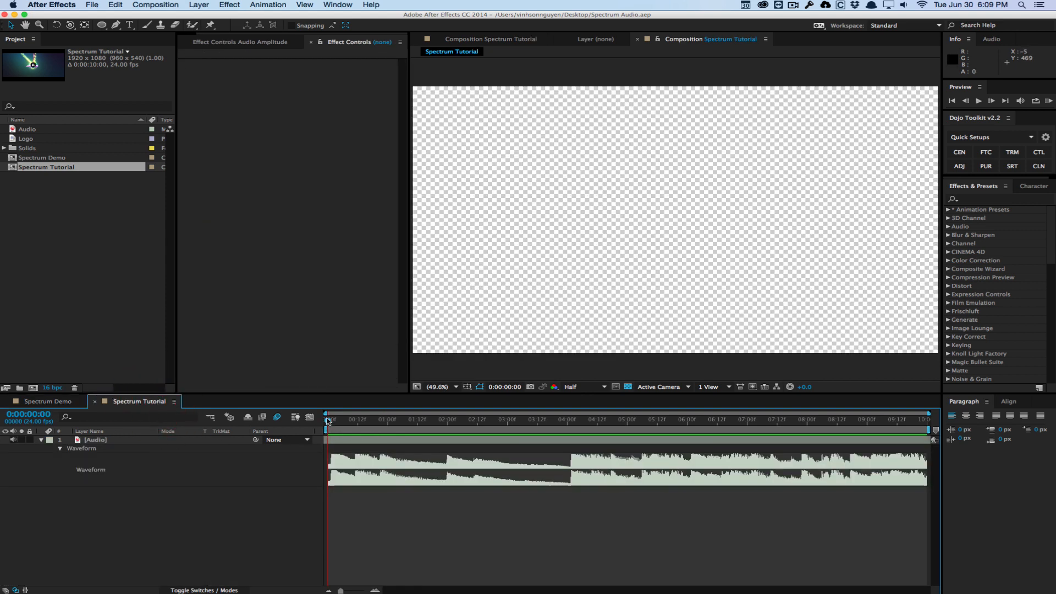
key("space")
left_click(199, 5)
mouse_move(209, 16)
left_click(375, 33)
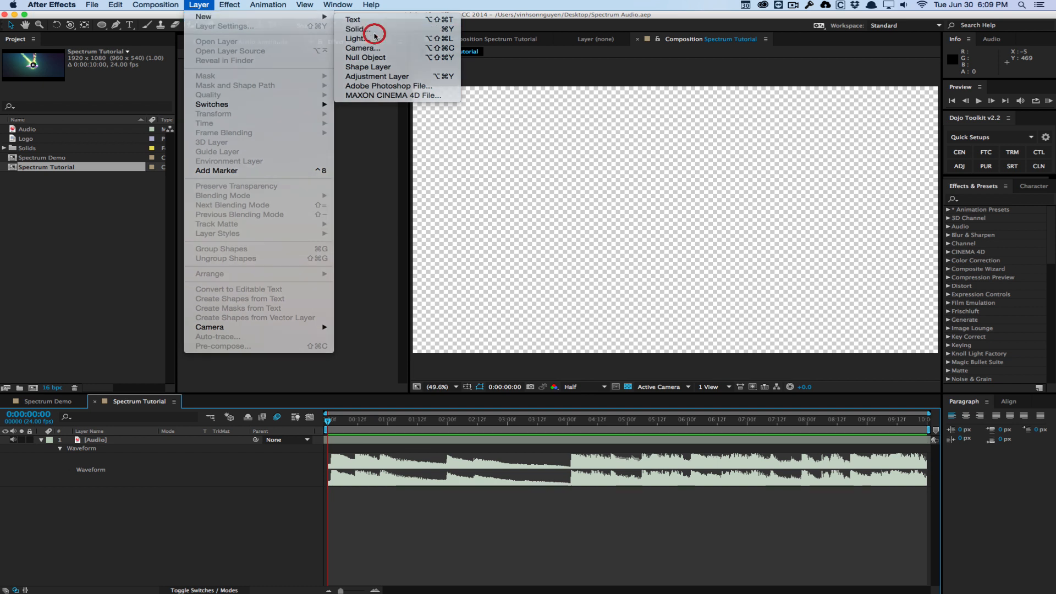
type("BG")
key("Return")
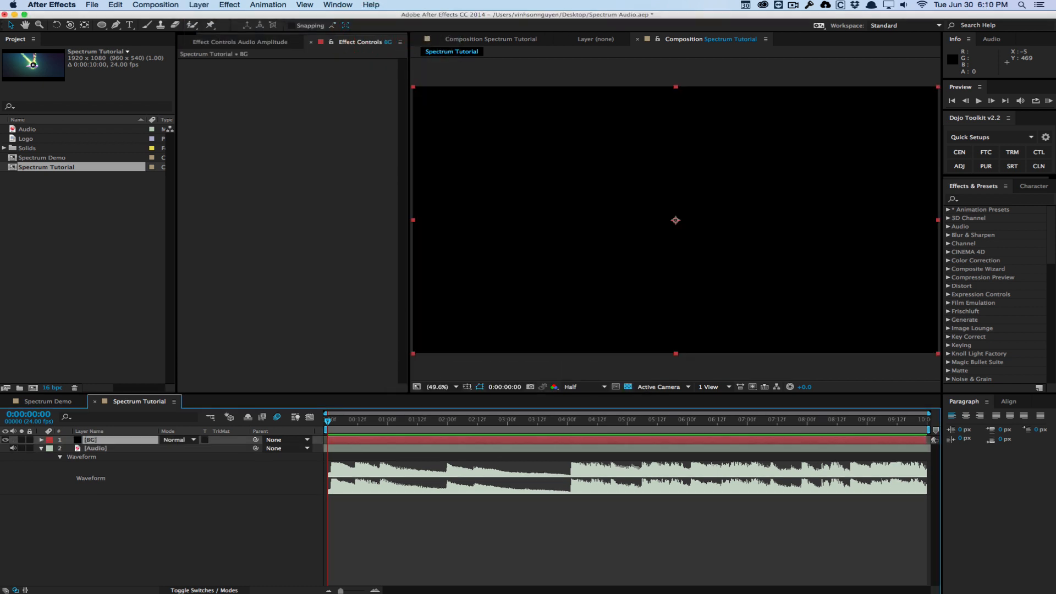
Find the 4-Color Gradient effect and apply it to the BG layer.
left_click(988, 201)
type("4")
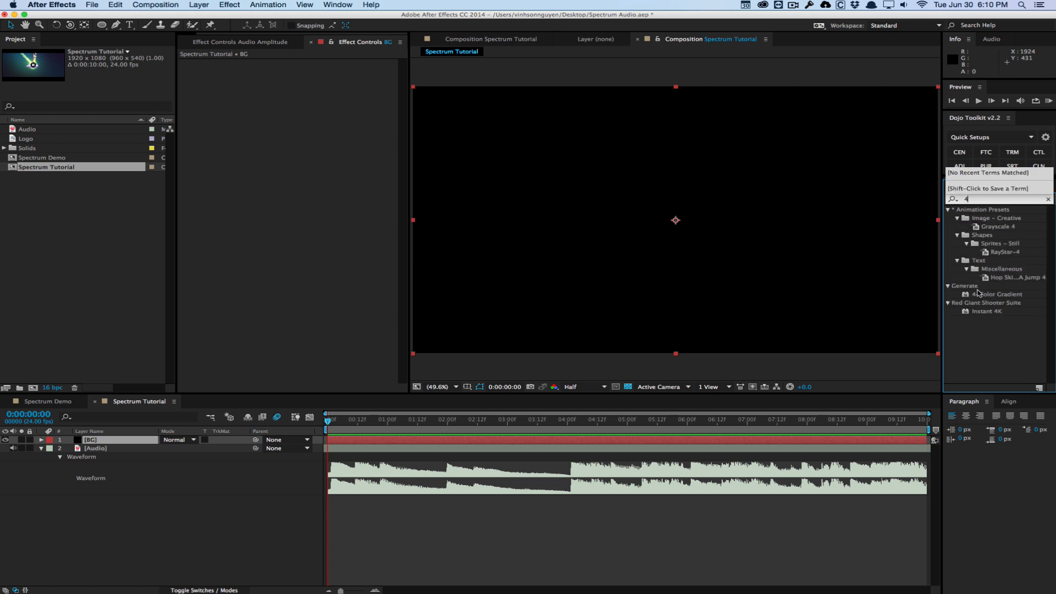
left_click_drag(979, 293, 764, 286)
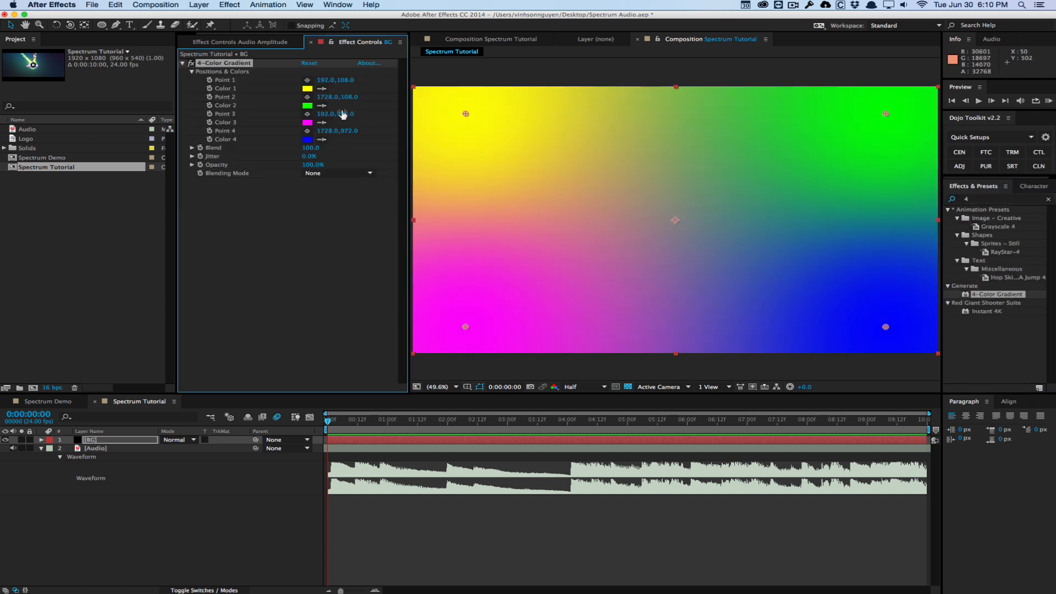
Change Color 1 of the gradient to dark navy blue 001943.
left_click(307, 89)
left_click(323, 250)
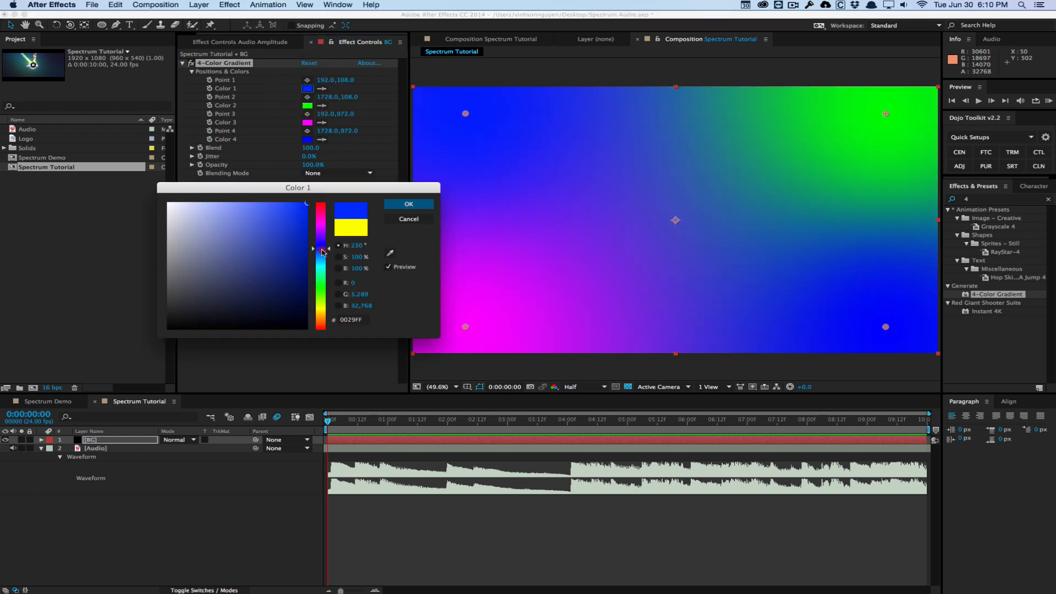
left_click_drag(322, 252, 323, 253)
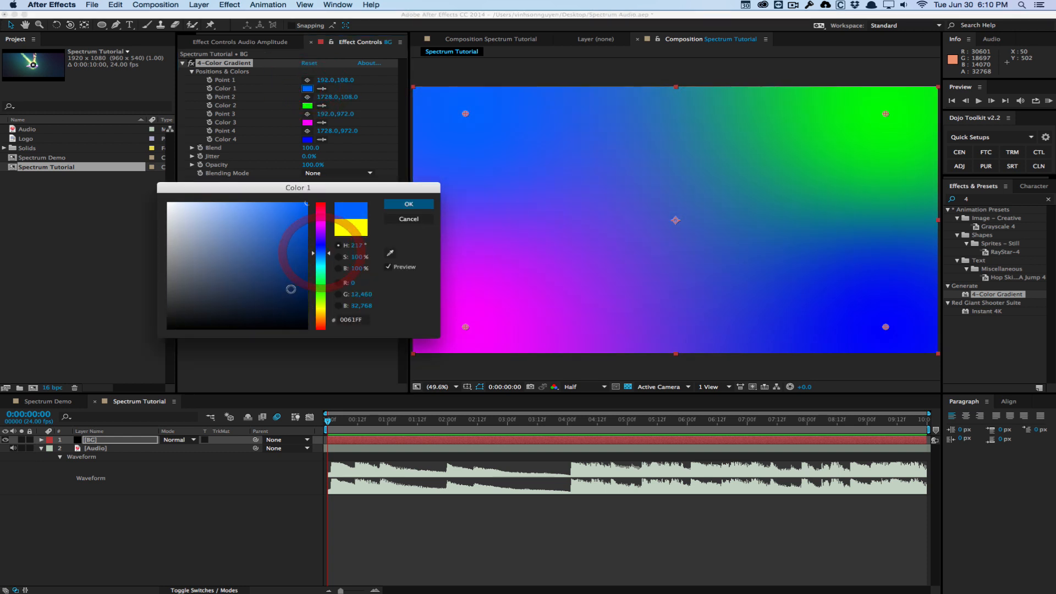
left_click_drag(291, 290, 321, 299)
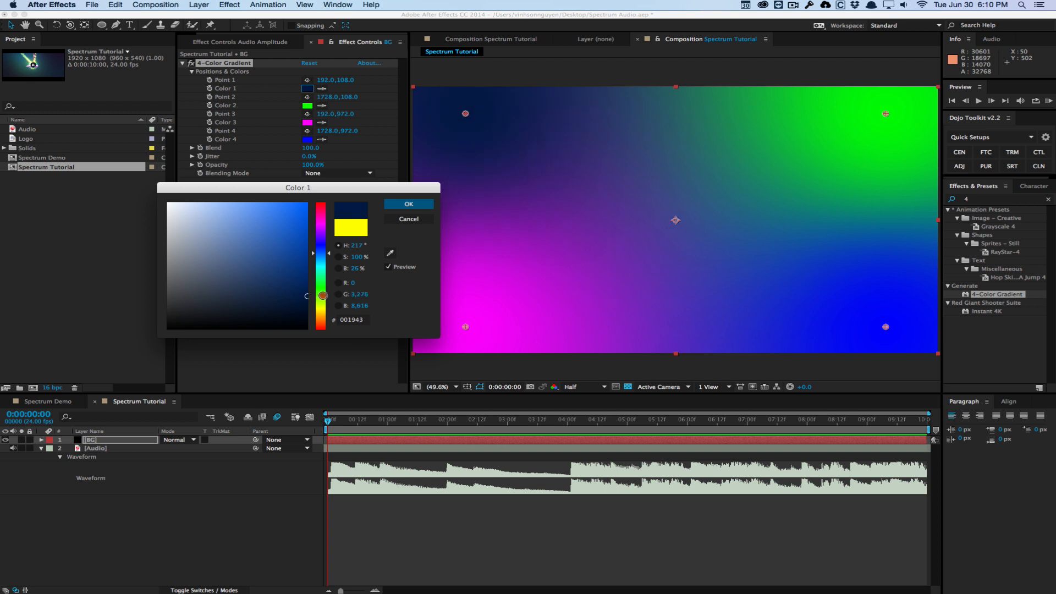
key("Return")
Change Color 2 of the gradient to very dark purple 150028.
left_click(307, 105)
mouse_move(319, 252)
left_mouse_down()
mouse_move(324, 225)
mouse_move(324, 235)
left_mouse_up()
left_click_drag(290, 278, 320, 310)
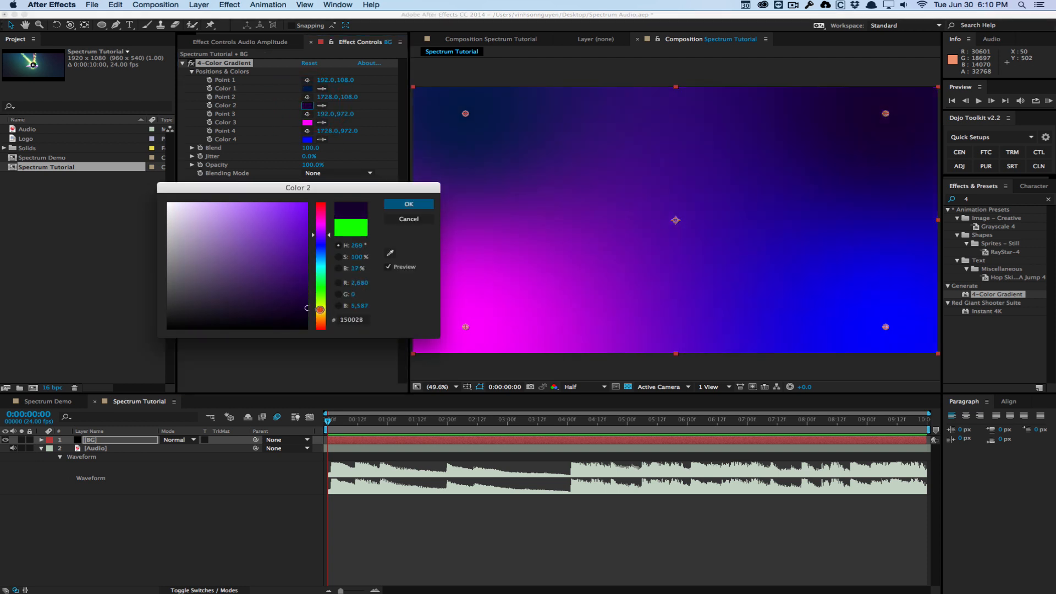
key("Return")
Change Color 3 of the gradient to a very dark reddish brown.
left_click(307, 122)
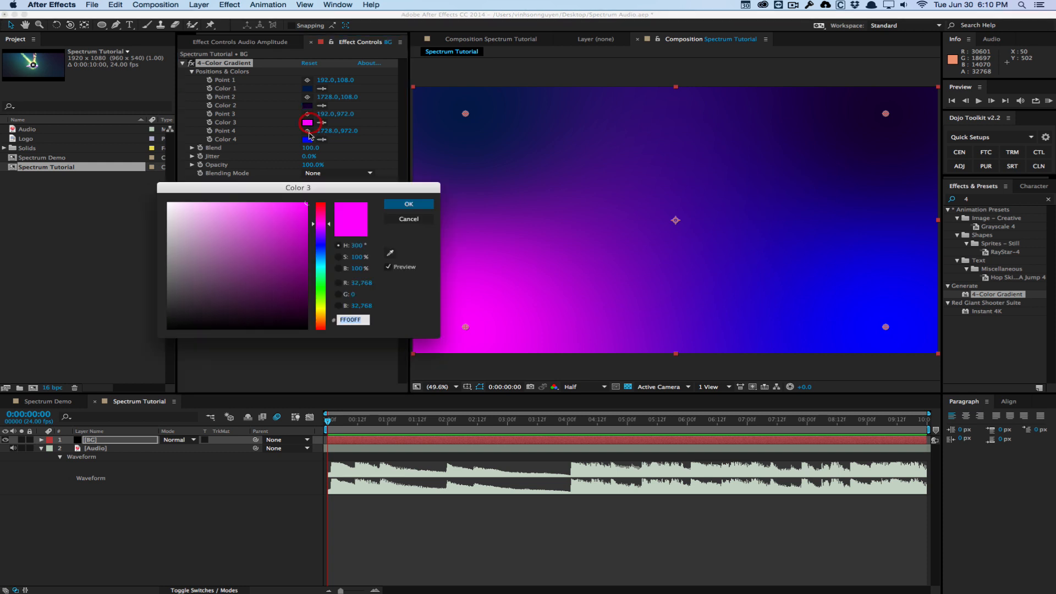
left_click_drag(321, 300, 302, 313)
left_click(301, 301)
key("Return")
Change Color 4 of the gradient to dark teal 002928.
left_click(308, 139)
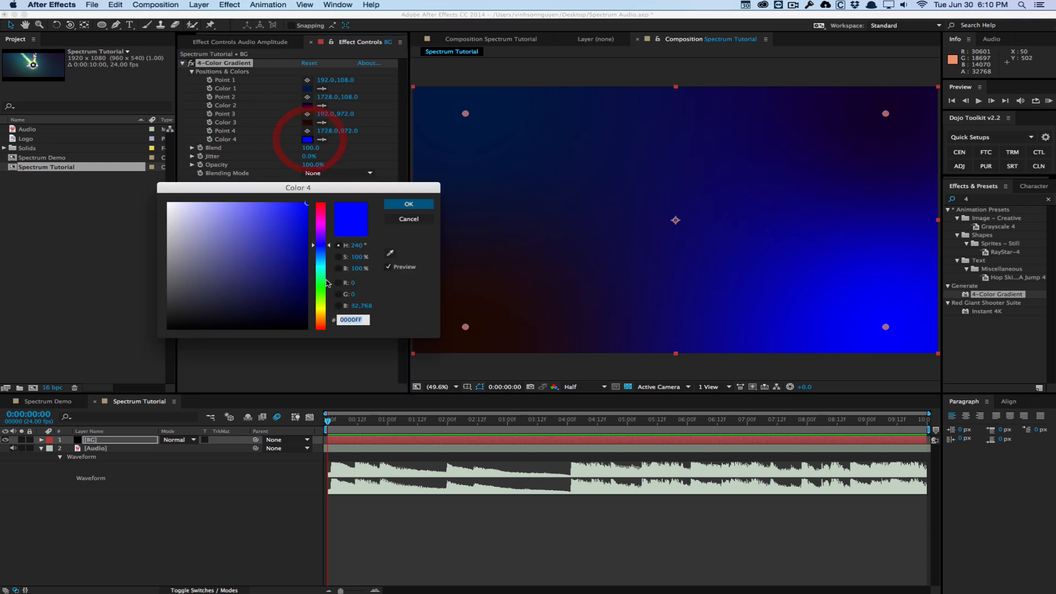
left_click(322, 267)
left_click_drag(322, 269, 340, 310)
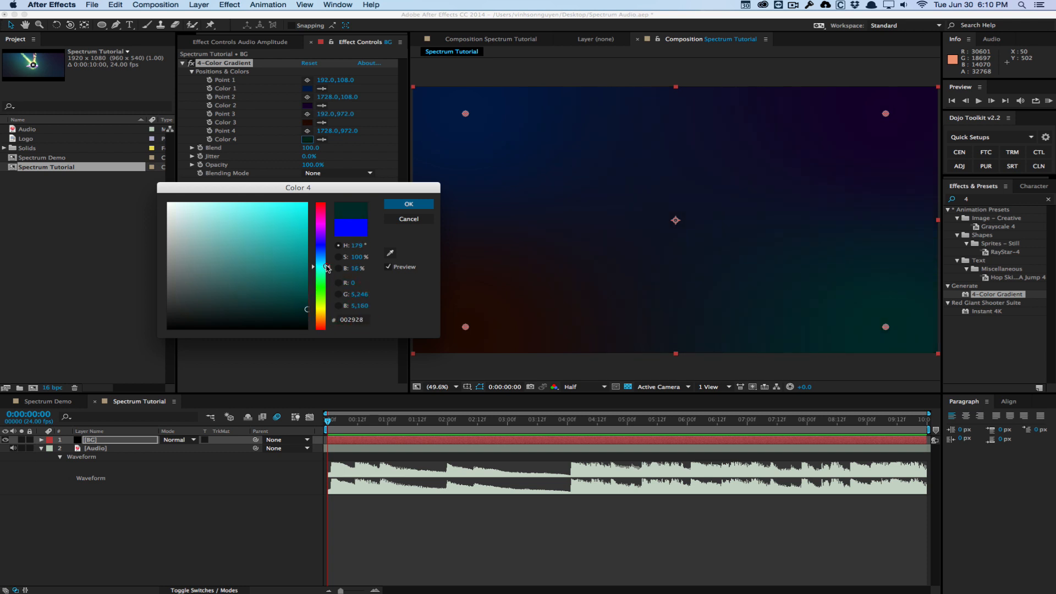
key("Return")
Reposition the gradient points to about 158,-3 (Point 1), 1313,48 (Point 2), 414,1180 (Point 3) and 1740,1047 (Point 4).
left_click_drag(466, 114, 455, 89)
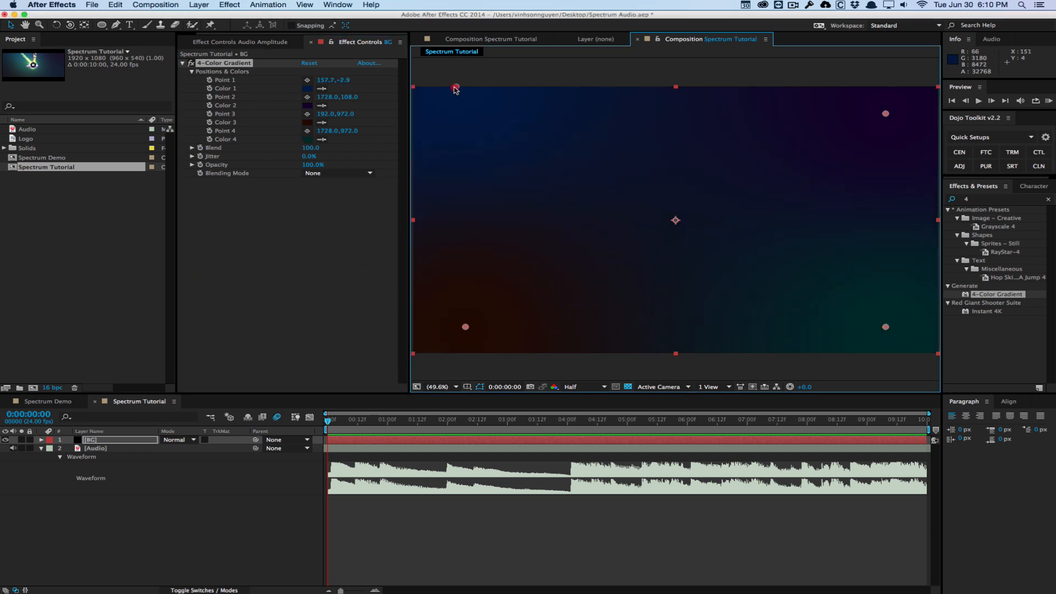
left_click_drag(466, 327, 526, 378)
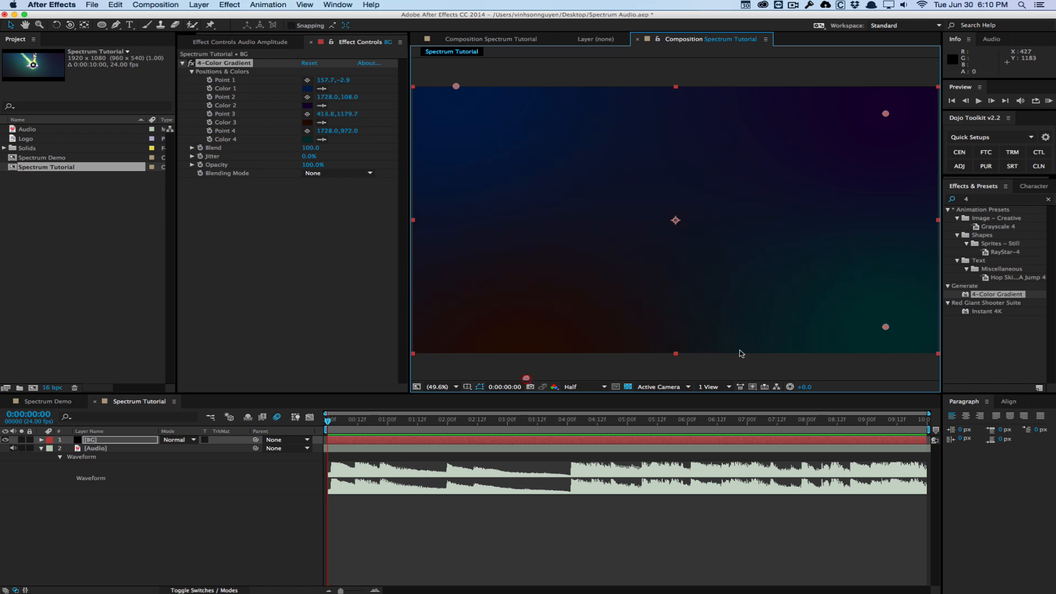
left_click_drag(886, 326, 915, 286)
left_click_drag(887, 116, 772, 107)
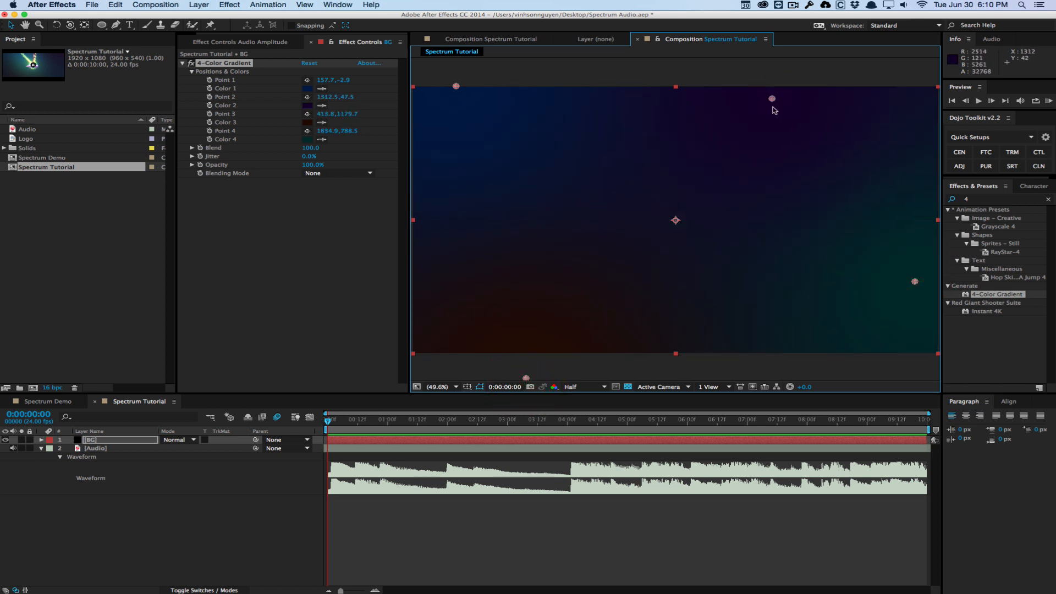
left_click_drag(914, 281, 889, 345)
Set the project's color depth to 16 bits per channel.
left_click(53, 388)
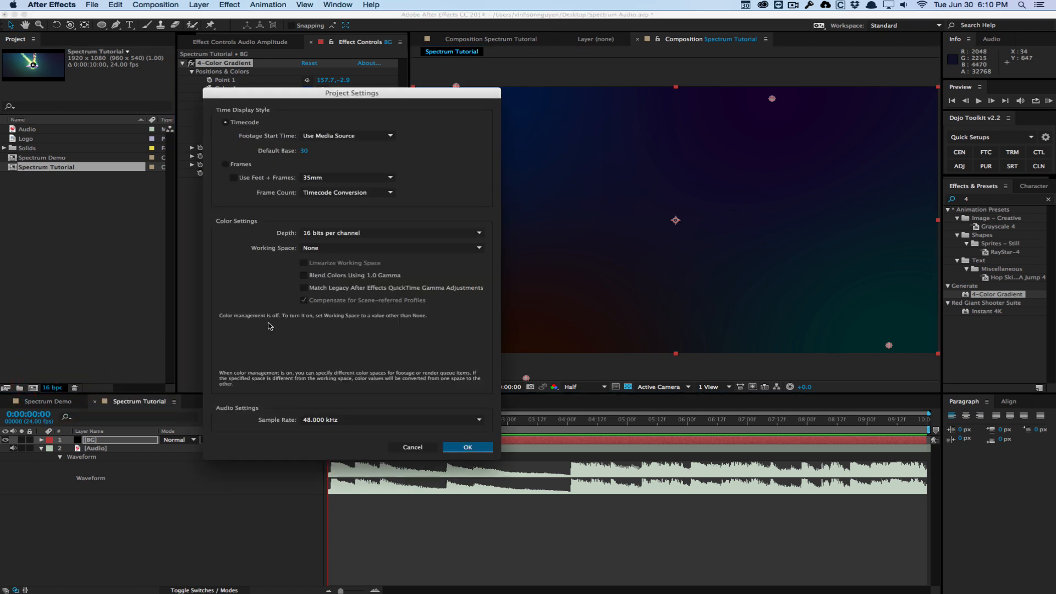
left_click(306, 235)
left_click(330, 248)
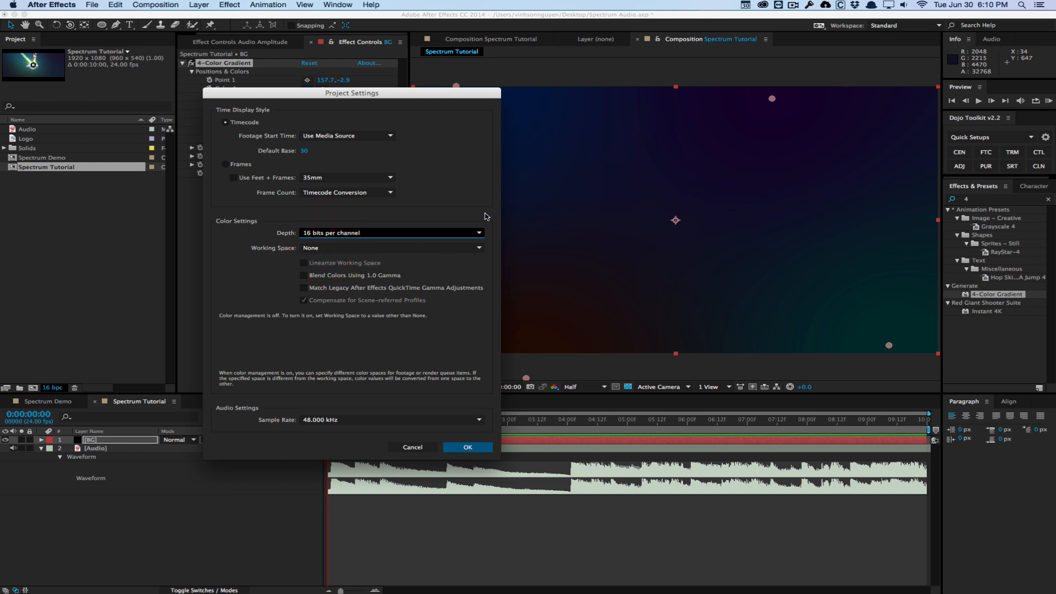
left_click(469, 447)
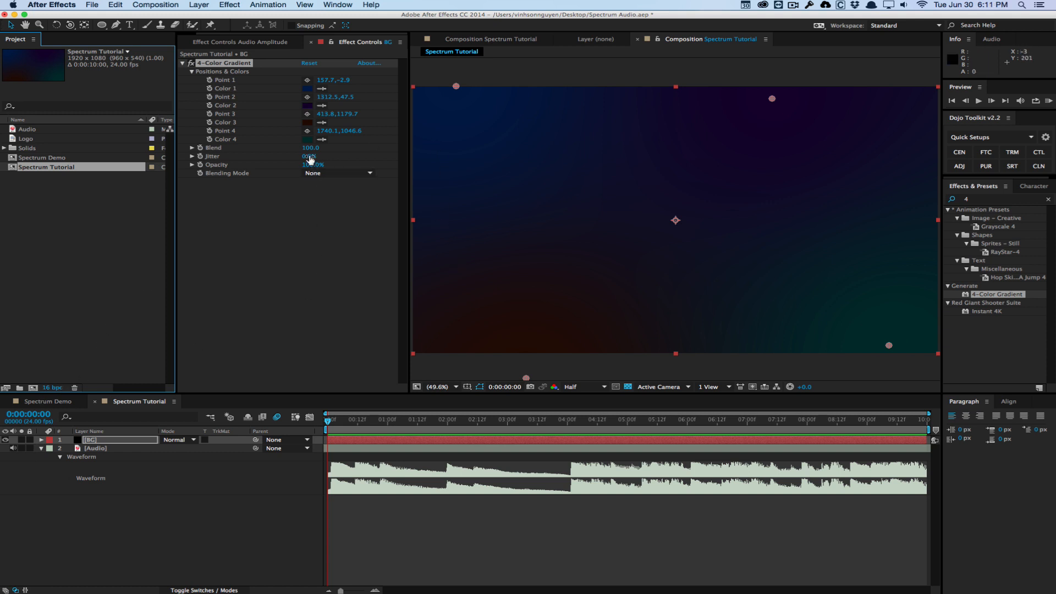
Refine the gradient with Jitter at 100%, Blend at about 457 and Color 1 shifted to blue 002043.
left_click_drag(310, 159, 743, 129)
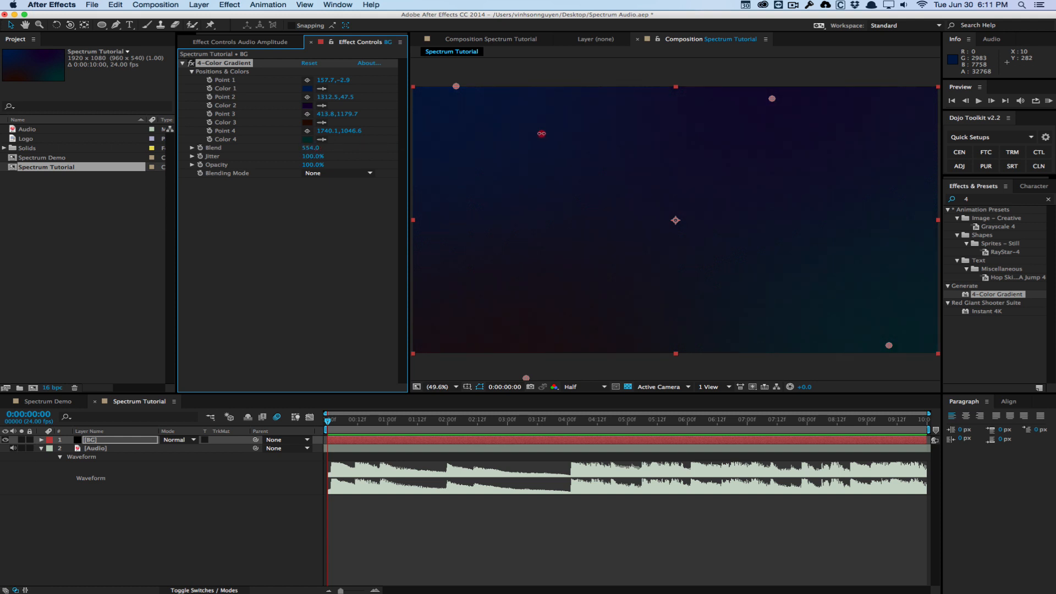
left_click(307, 88)
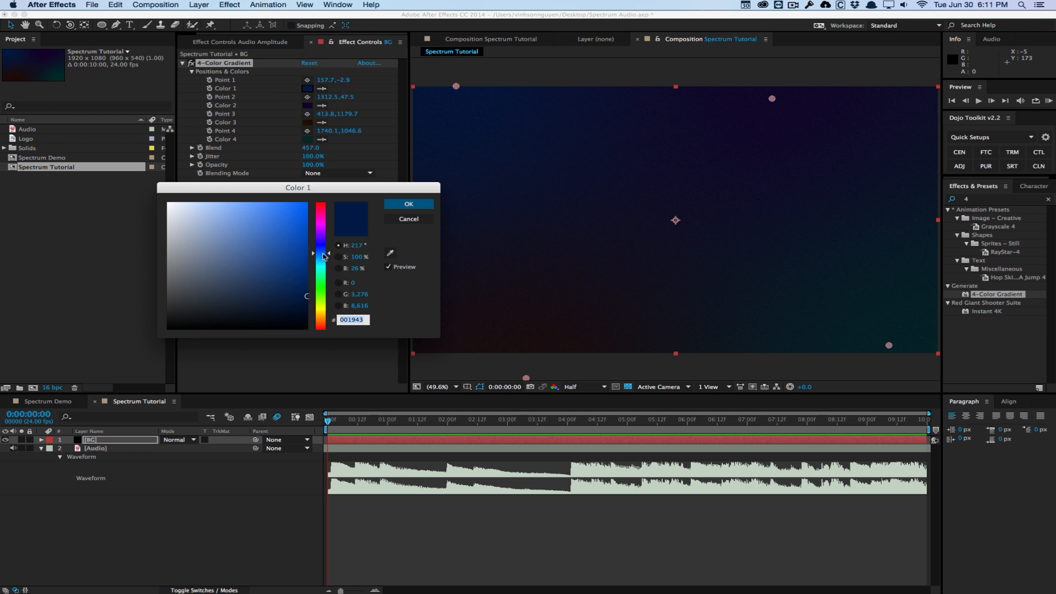
left_click_drag(324, 256, 325, 255)
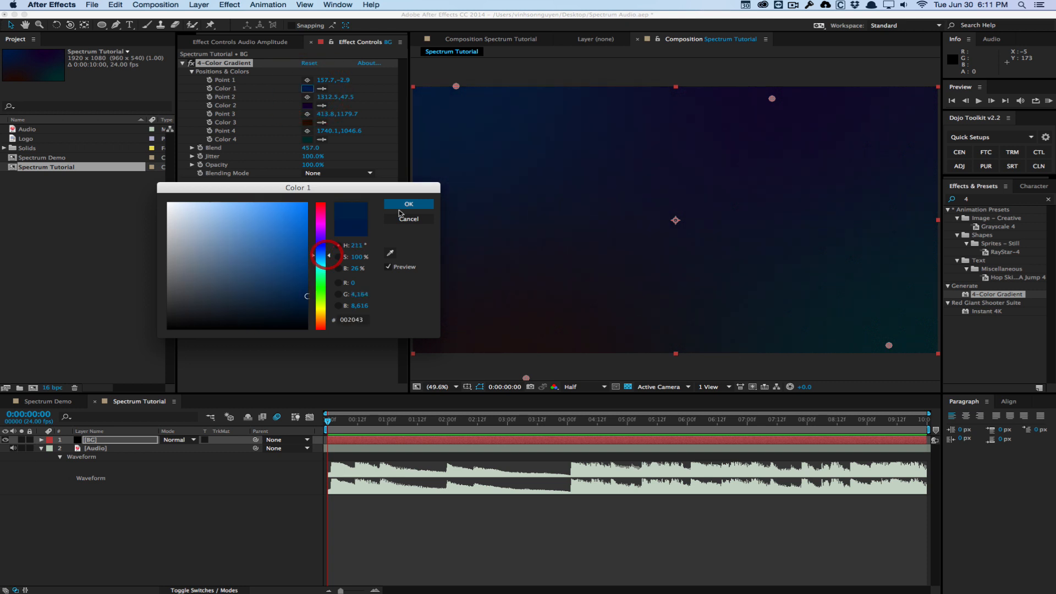
left_click(406, 204)
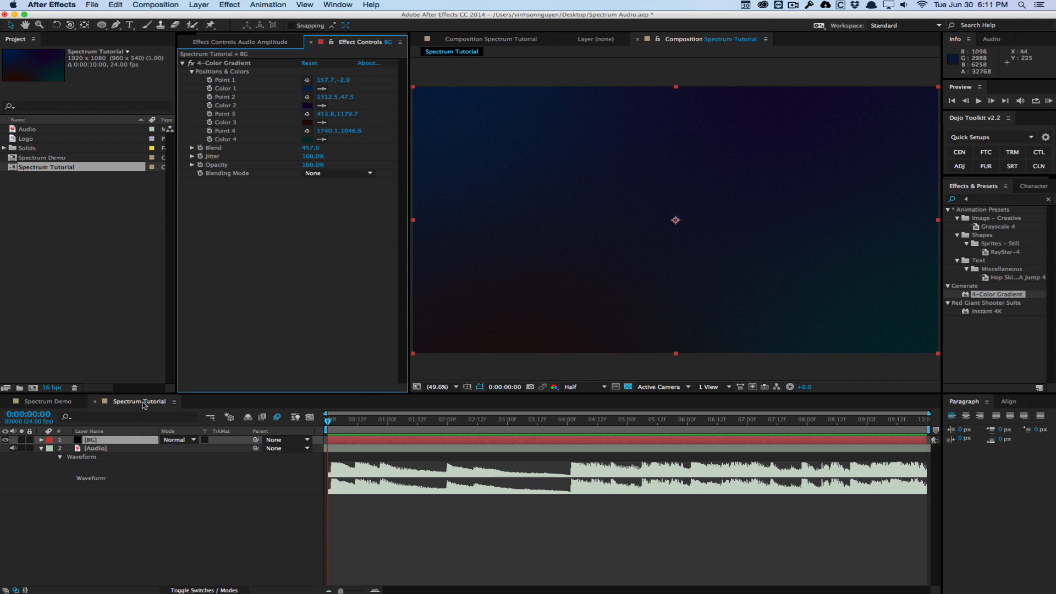
Add the Logo to the Spectrum Tutorial composition above the BG layer and scale it to 2.5%.
left_click(22, 138)
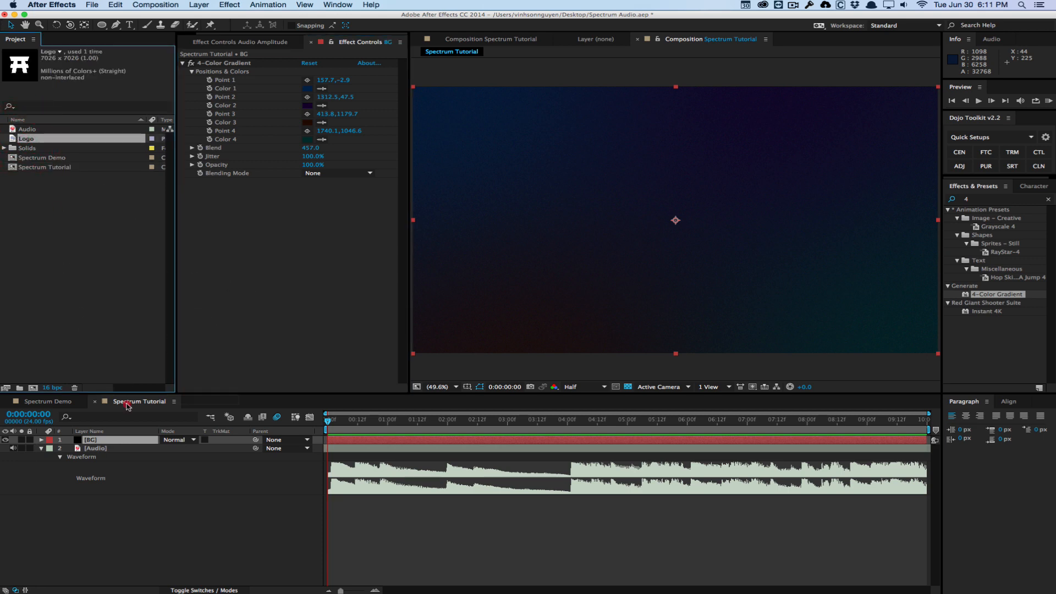
left_click_drag(127, 406, 131, 441)
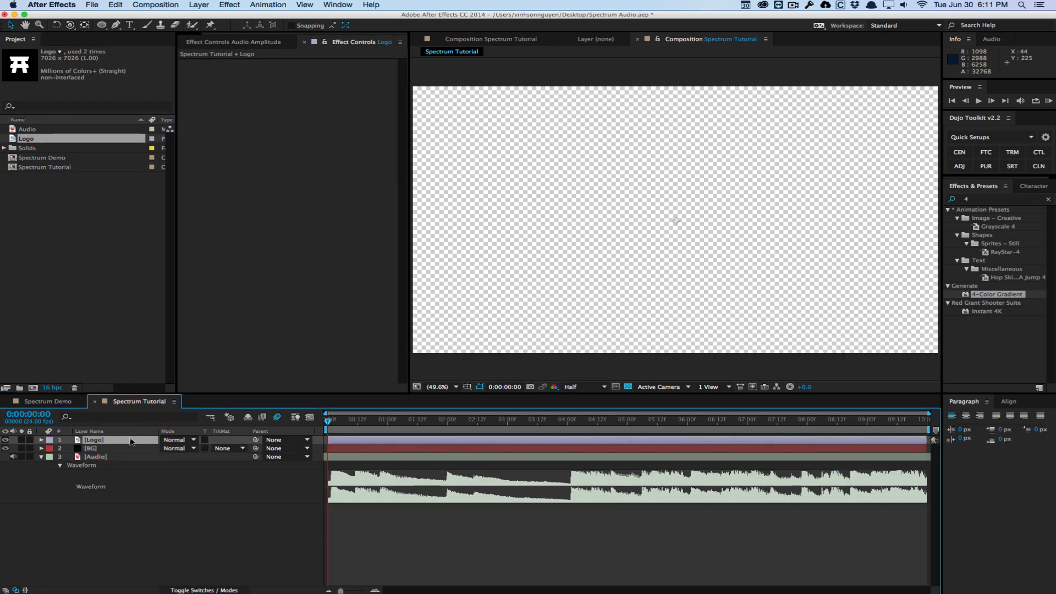
key("s")
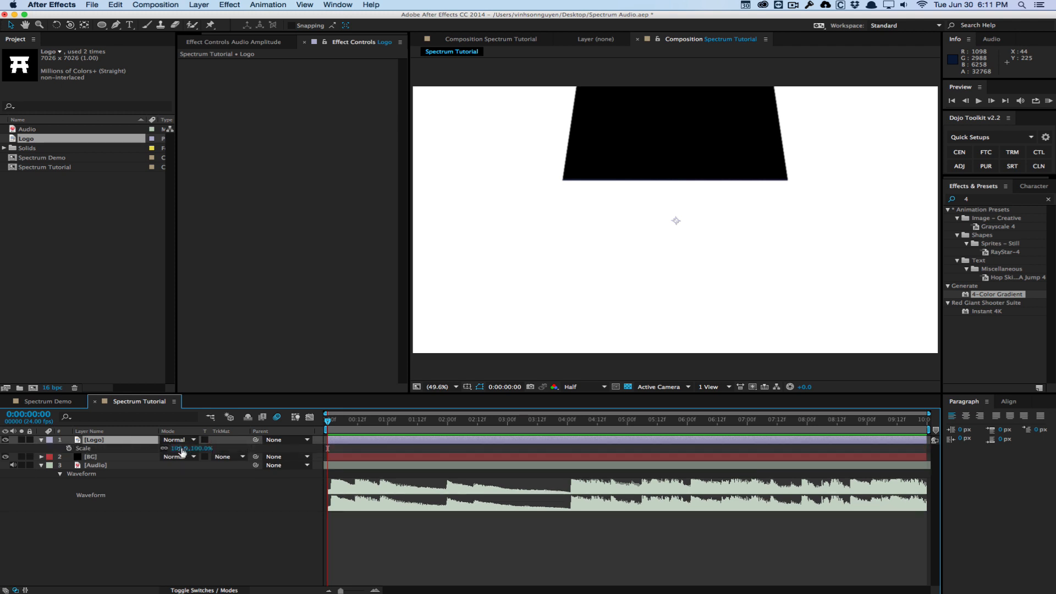
left_click_drag(182, 452, 132, 451)
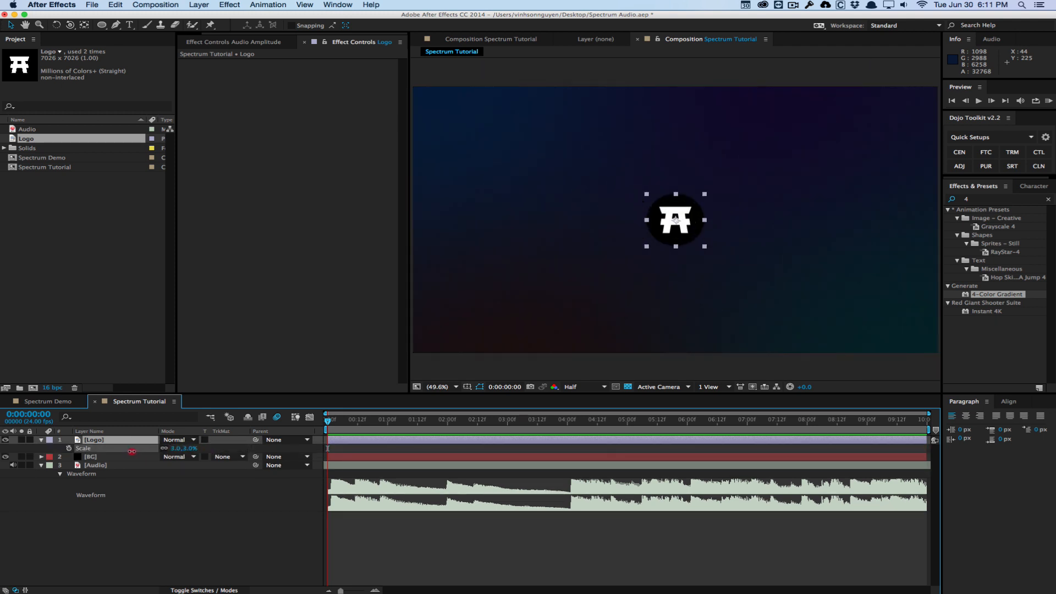
left_click(175, 448)
type("2")
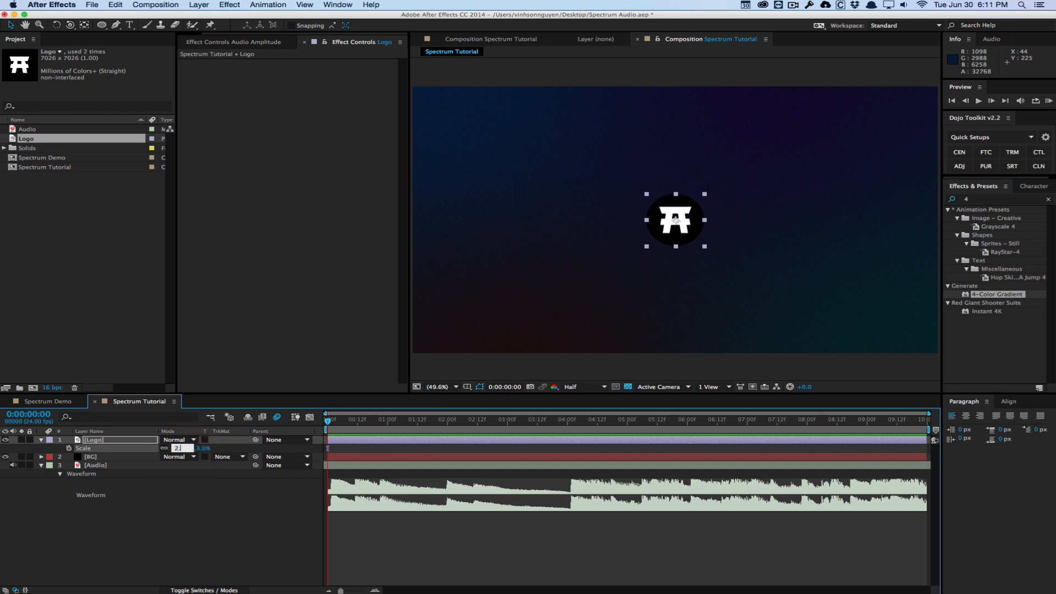
type(".5")
key("Return")
left_click(497, 361)
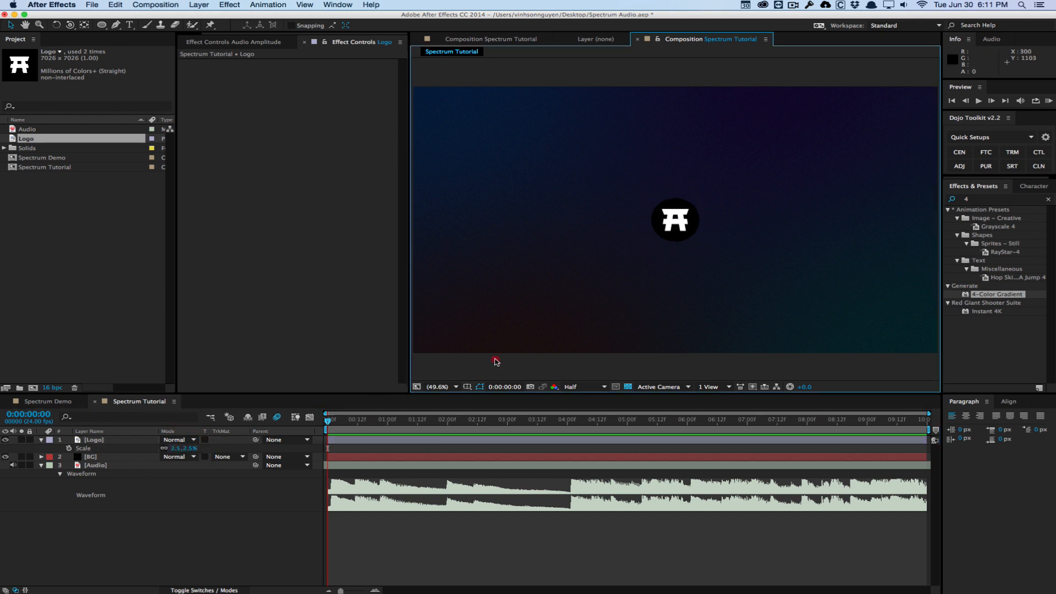
left_click(41, 440)
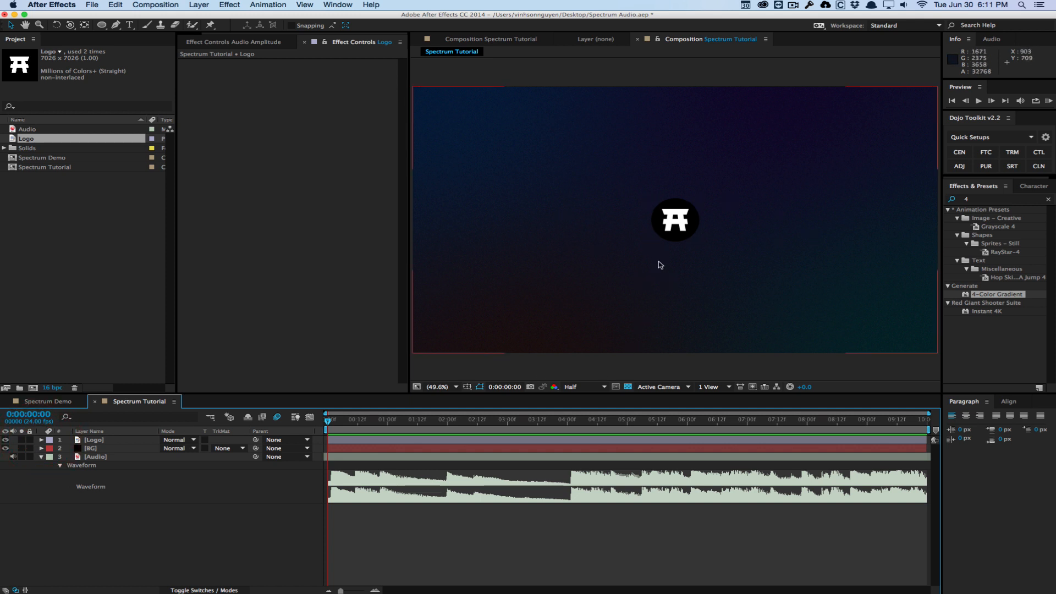
Create a black solid layer at composition size (1920 x 1080 px) named "Large Spectrum".
left_click(198, 4)
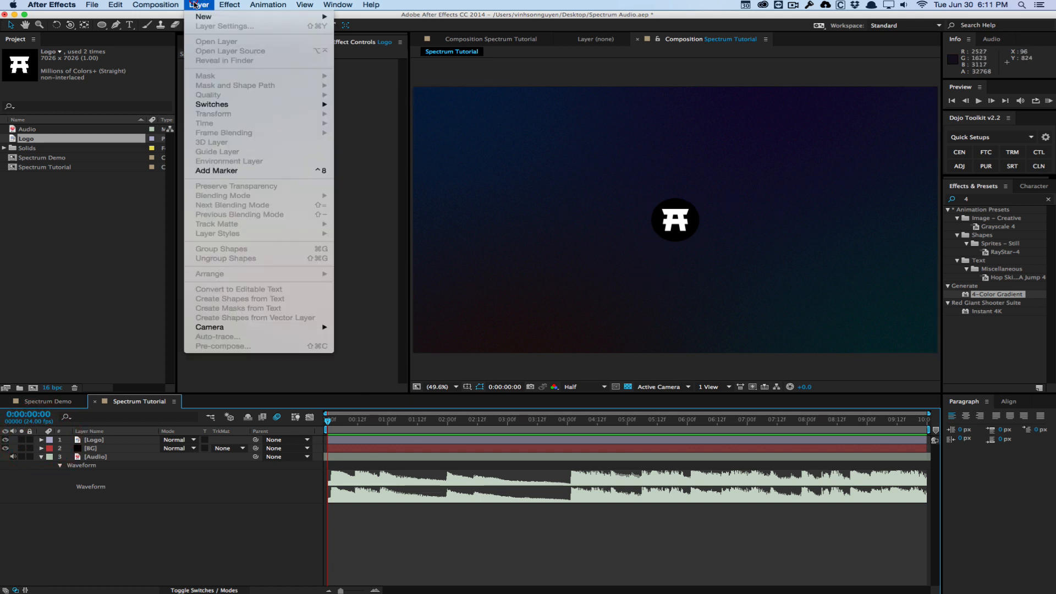
mouse_move(275, 17)
left_click(376, 27)
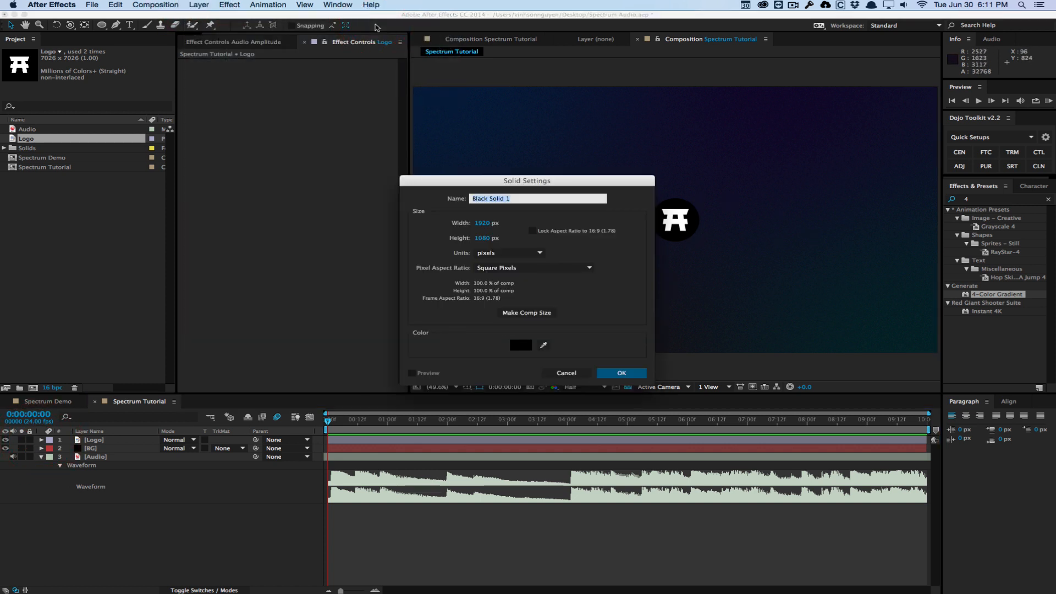
type("Large Spectrum")
key("Return")
Apply the Audio Spectrum effect to the Large Spectrum layer and use the Audio layer as its audio source.
left_click(229, 5)
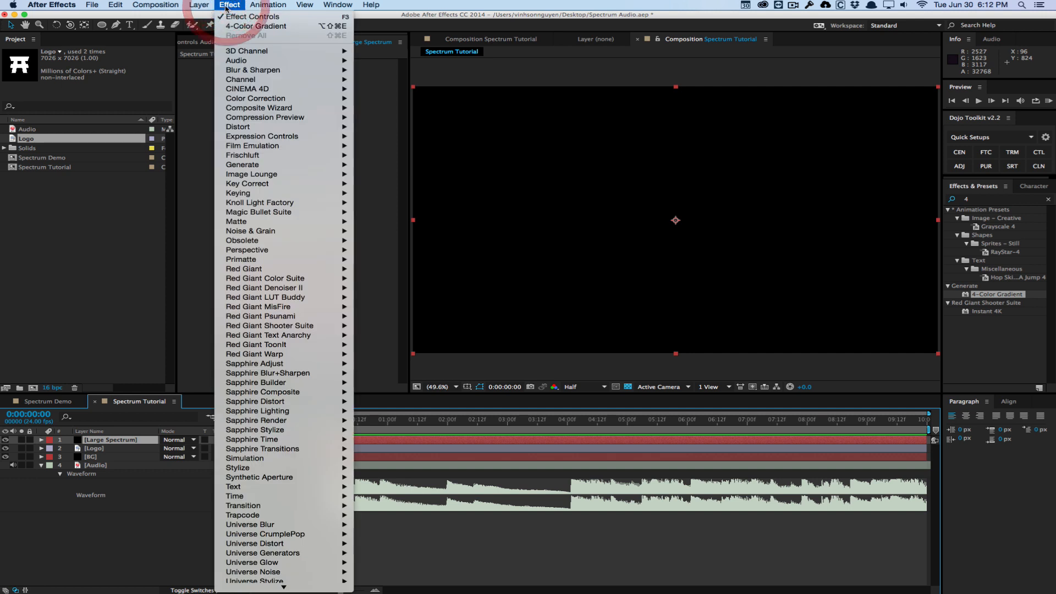
mouse_move(285, 169)
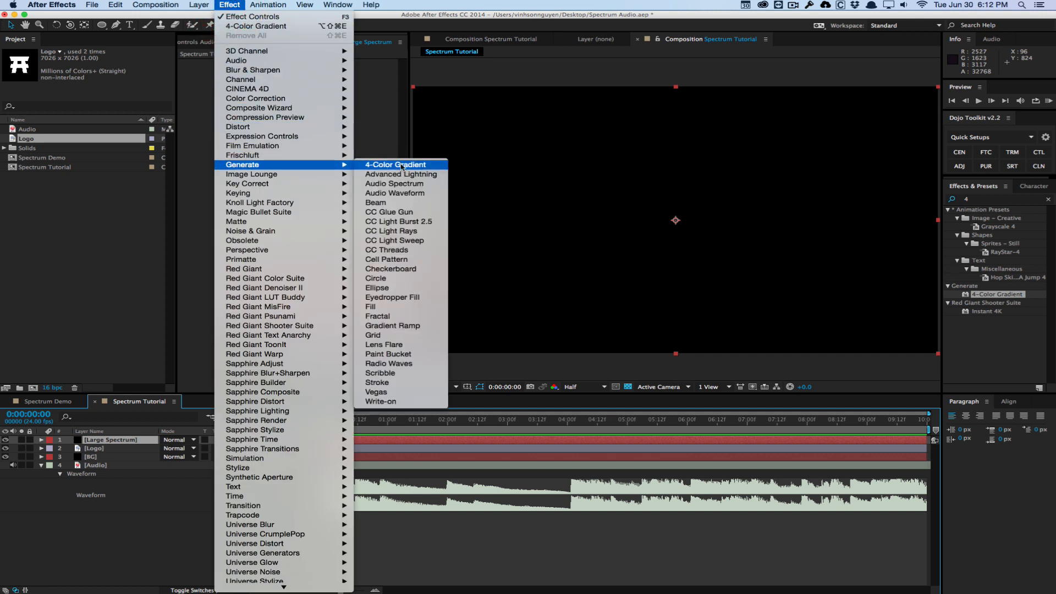
left_click(397, 183)
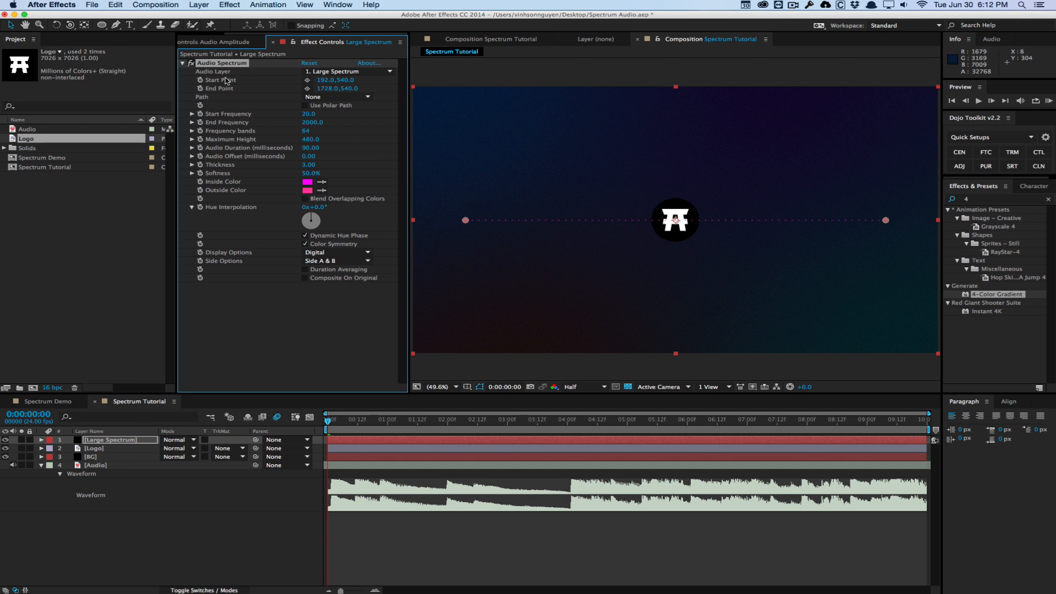
left_click(325, 71)
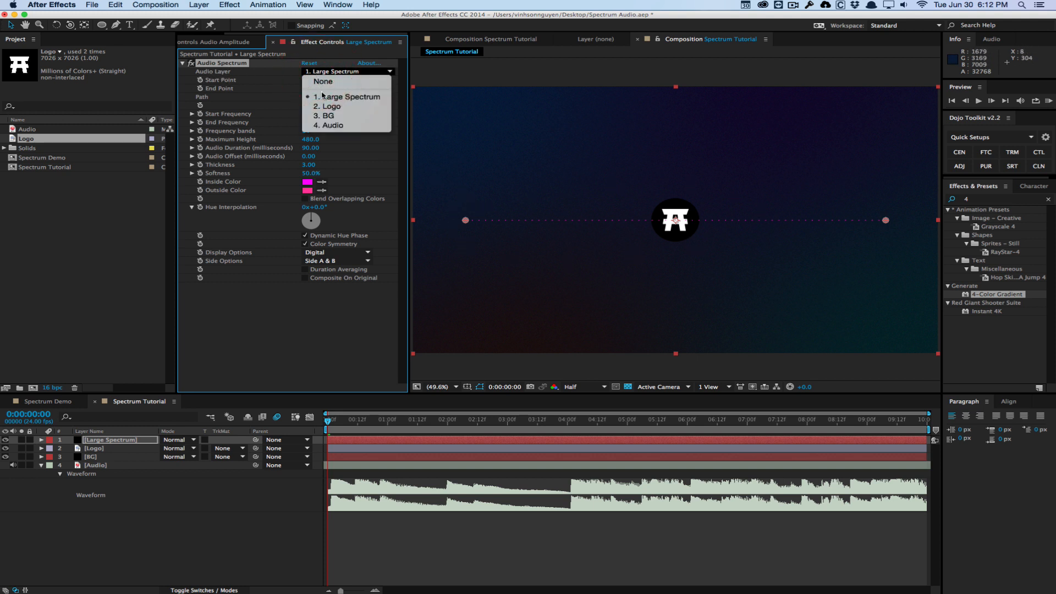
left_click(333, 126)
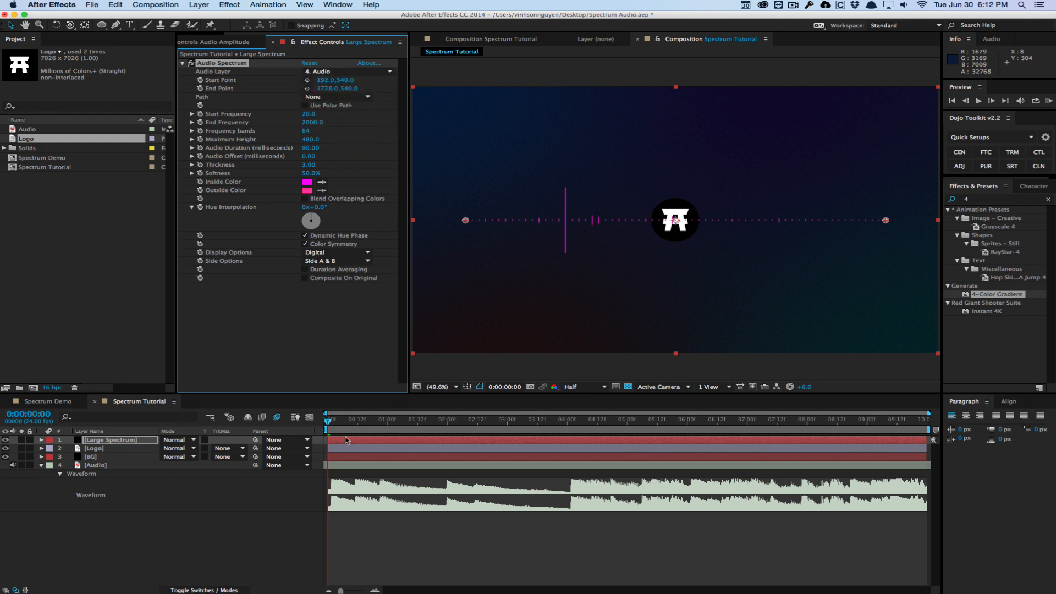
Scrub the timeline to preview the spectrum and raise its Frequency bands to 167.
left_click(327, 423)
left_click_drag(339, 421, 696, 395)
left_click_drag(461, 426, 554, 413)
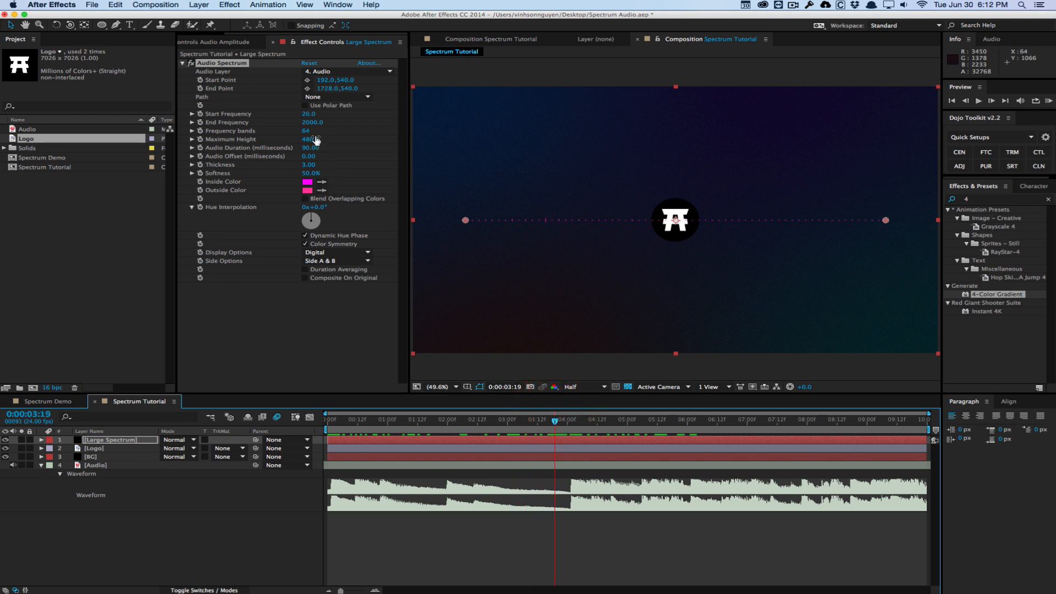
left_click_drag(307, 135, 313, 131)
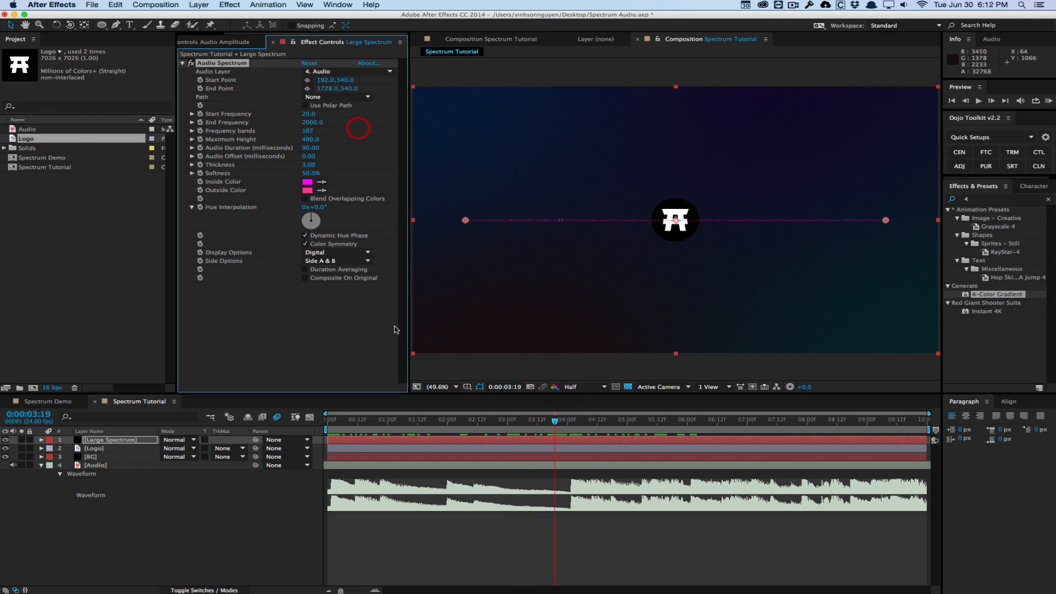
left_click_drag(426, 419, 510, 420)
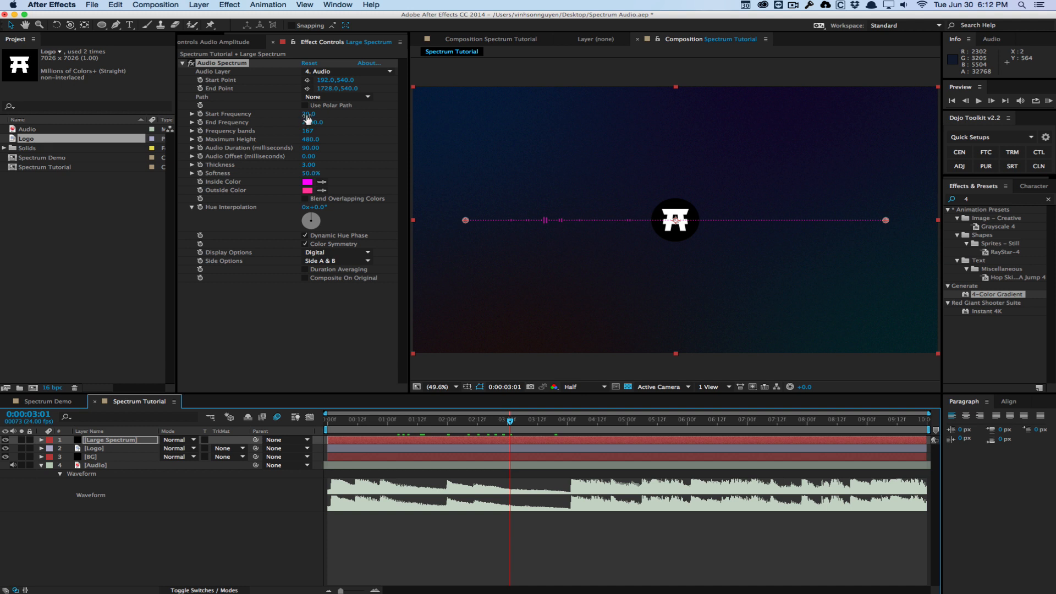
Change the spectrum's Inside Color to pinkish red and its Outside Color to cyan, and preview the colors around 5 seconds.
left_click(307, 183)
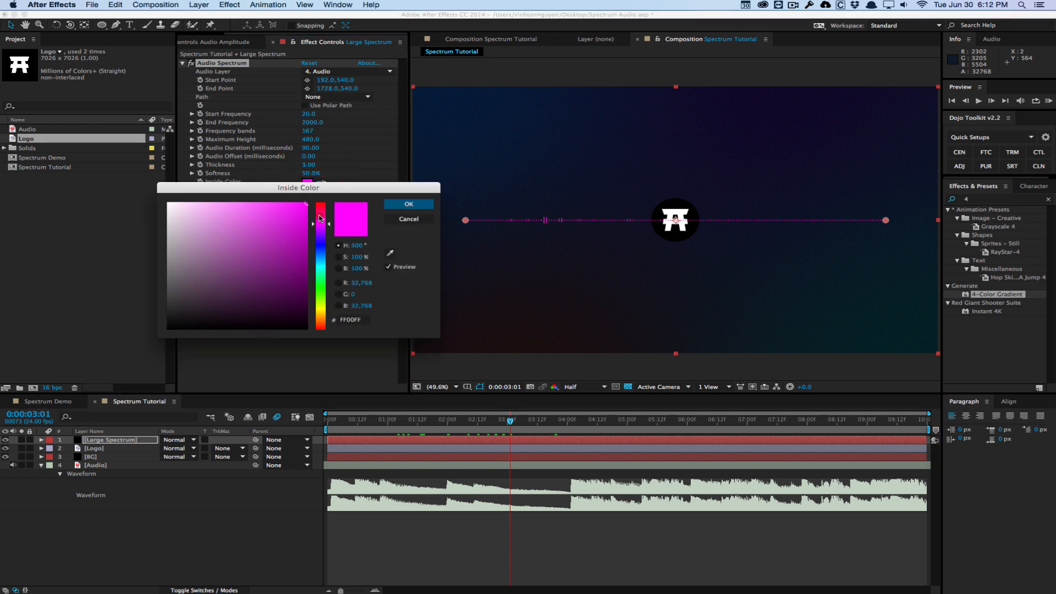
left_click(320, 213)
left_click(408, 204)
left_click(307, 190)
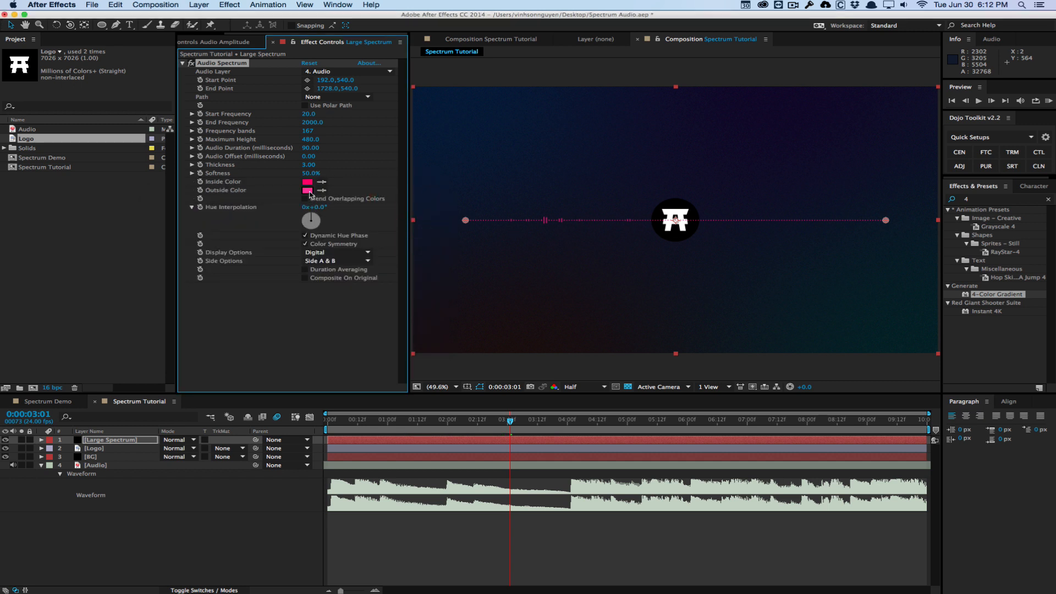
left_click_drag(321, 255, 321, 265)
left_click(409, 203)
left_click_drag(511, 422, 628, 416)
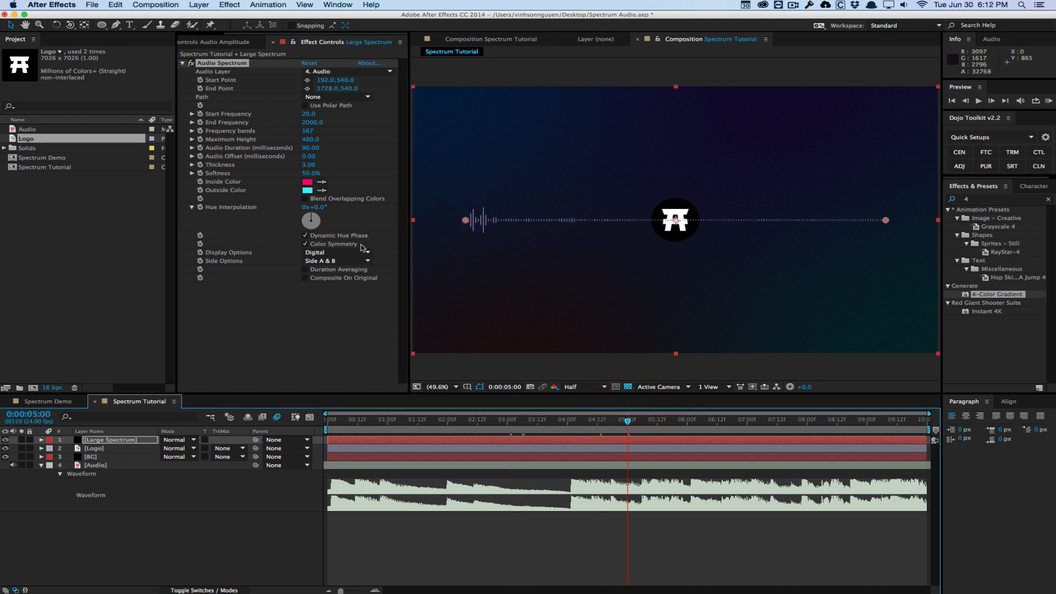
Set the spectrum's Hue Interpolation to 1x+164° and scrub the timeline to preview the color variation.
left_click(320, 208)
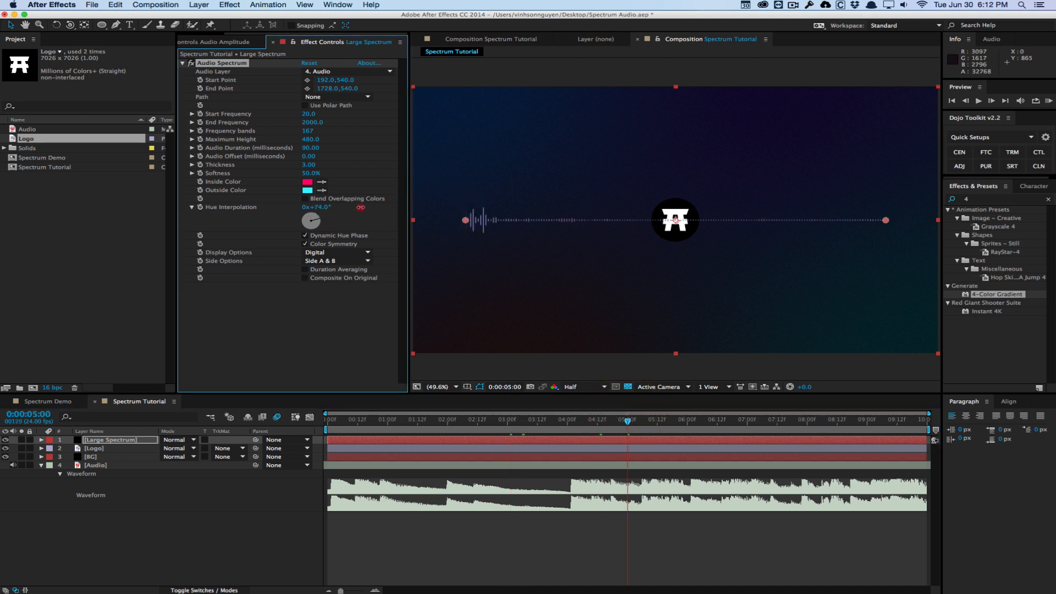
left_click(571, 205)
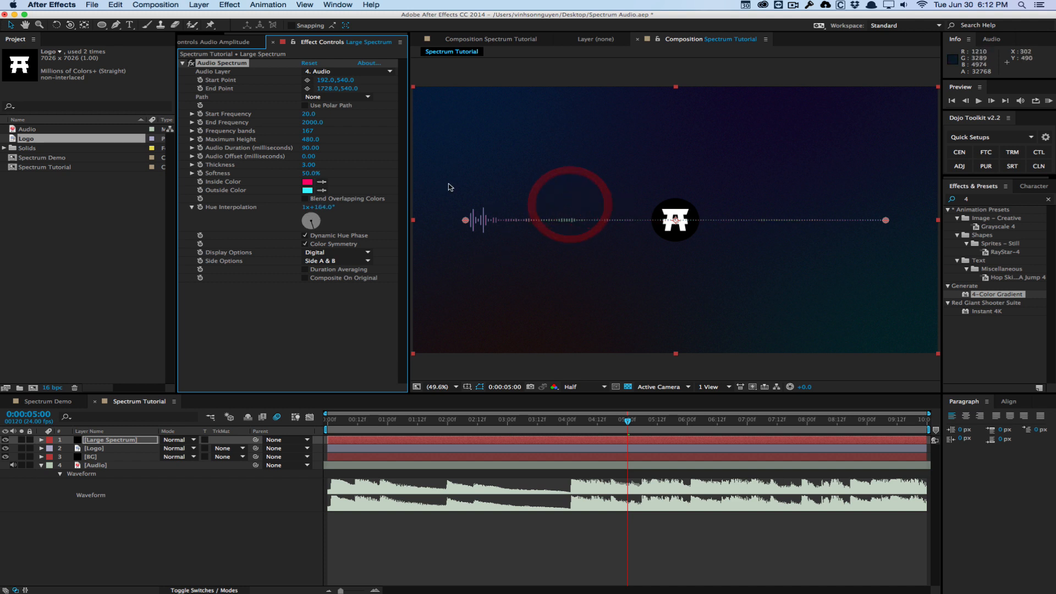
left_click(488, 421)
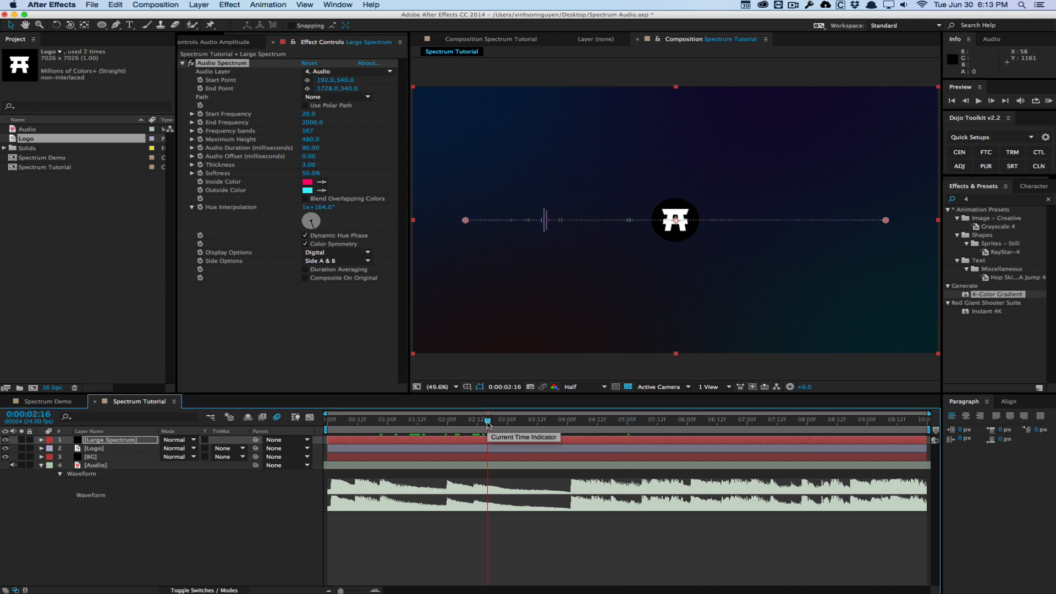
left_click_drag(488, 422, 603, 409)
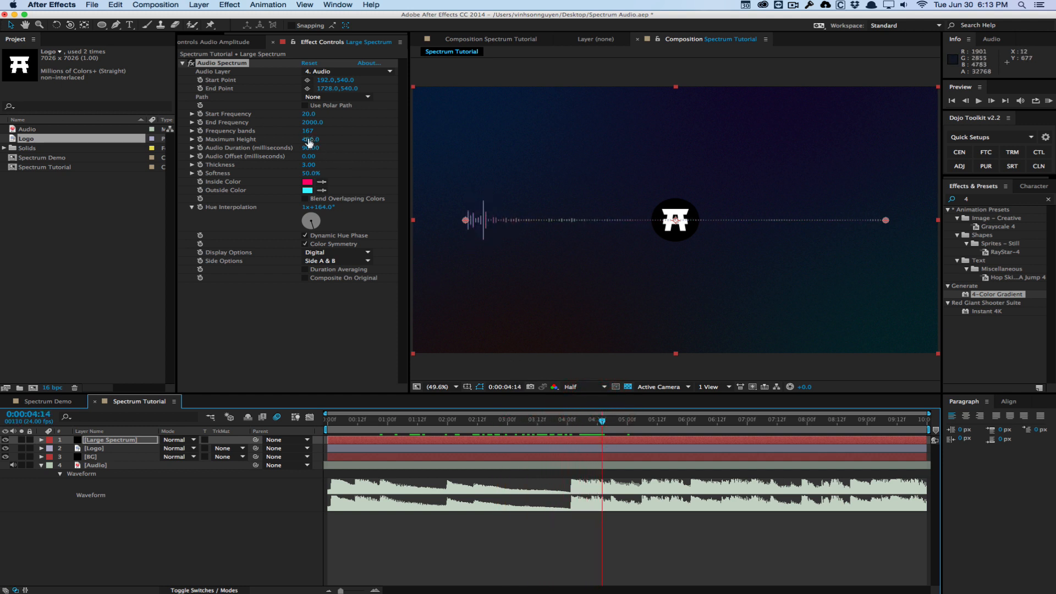
Raise the spectrum's Maximum Height to 1620 and preview the taller bars along the timeline.
left_click_drag(309, 141, 355, 124)
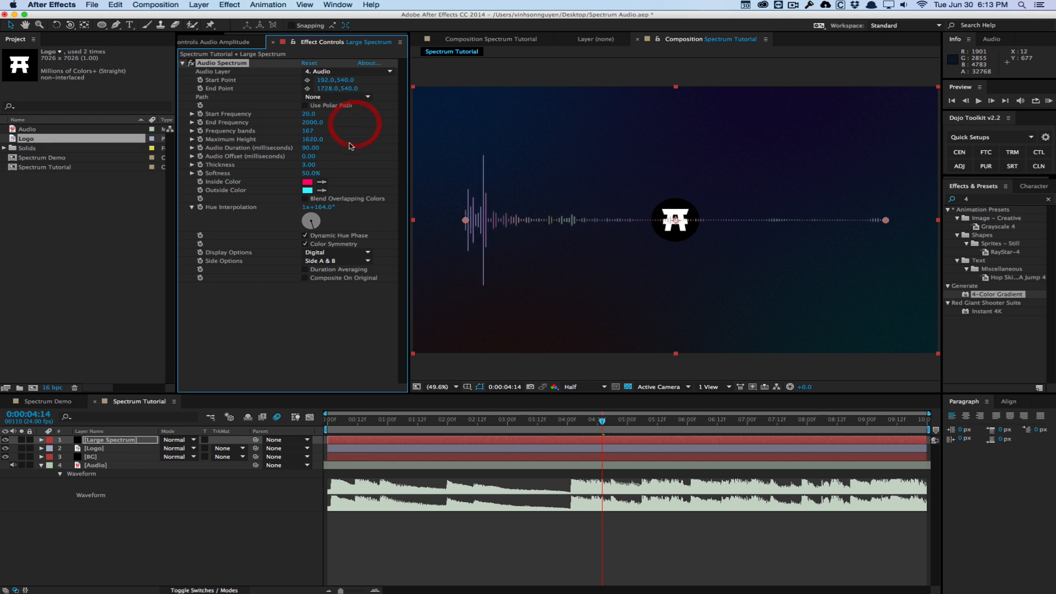
left_click_drag(350, 418, 566, 403)
key("space")
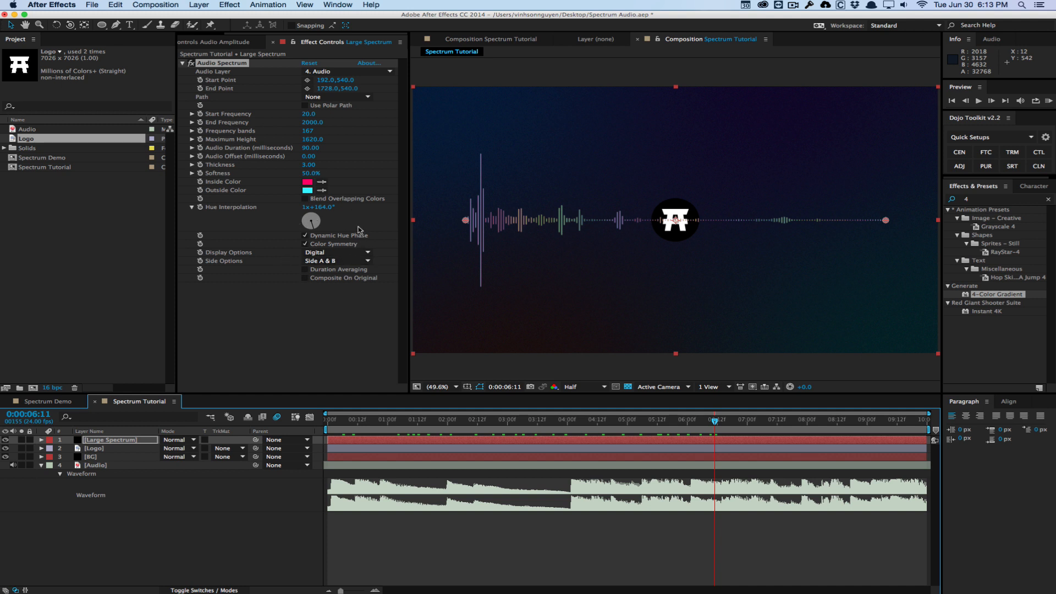
Try the Analog lines and Analog dots display options on the spectrum, scrubbing the timeline to compare them.
left_click(338, 254)
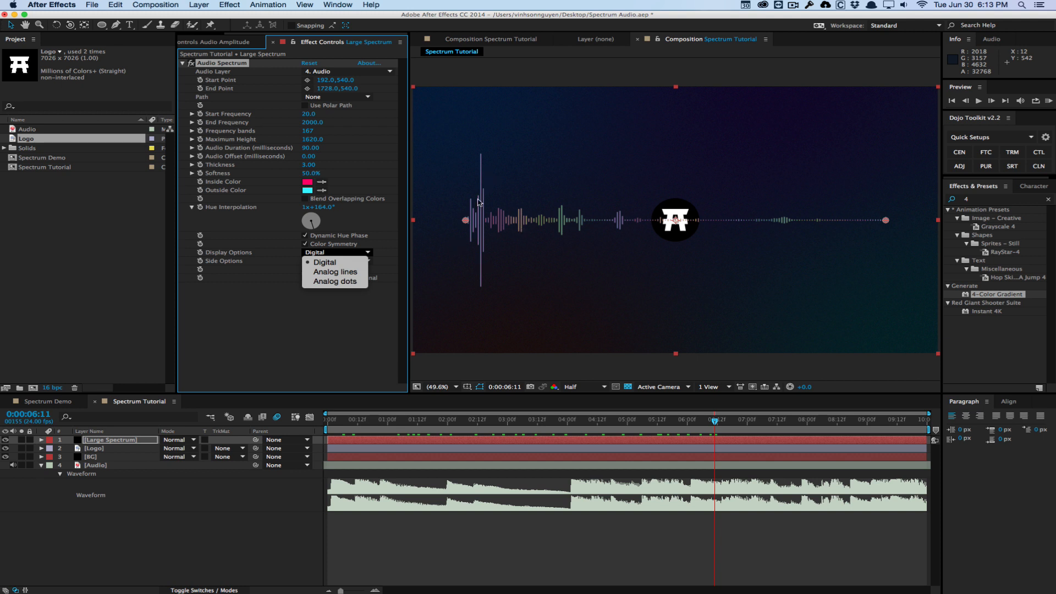
left_click(337, 272)
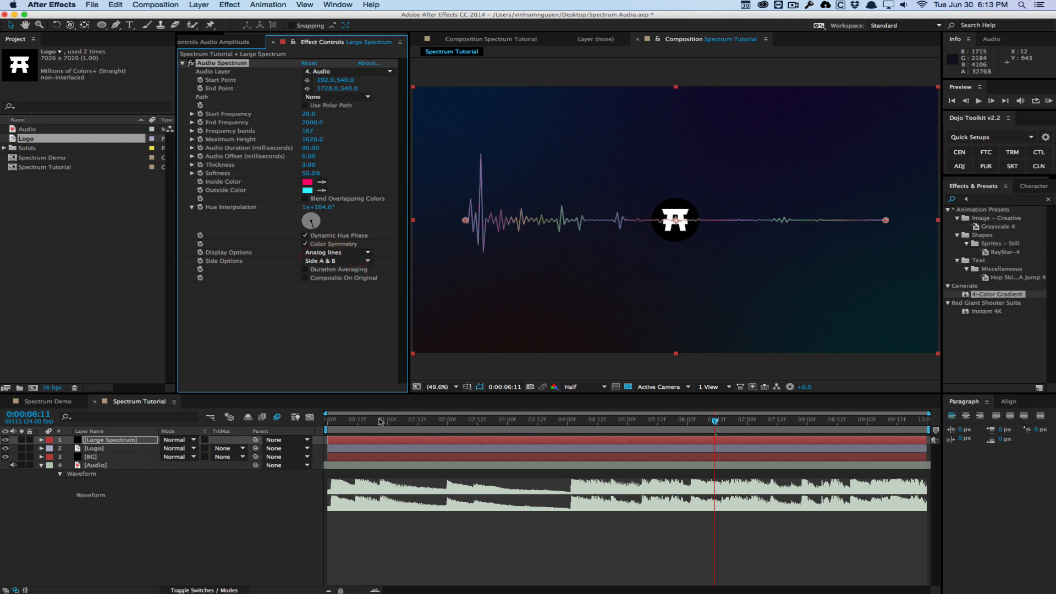
left_click_drag(380, 422, 658, 414)
left_click(355, 253)
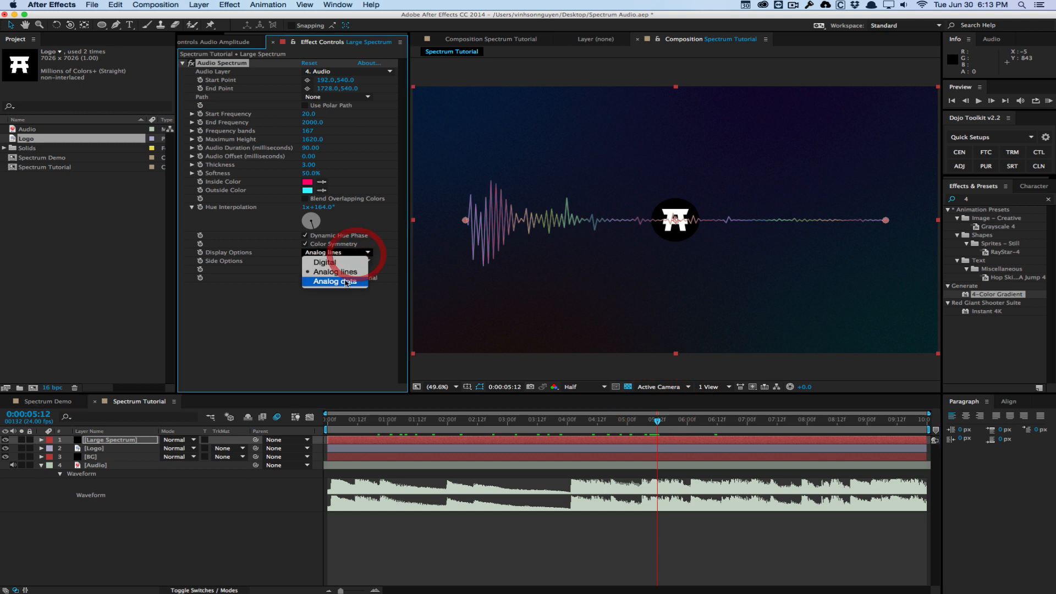
left_click(345, 281)
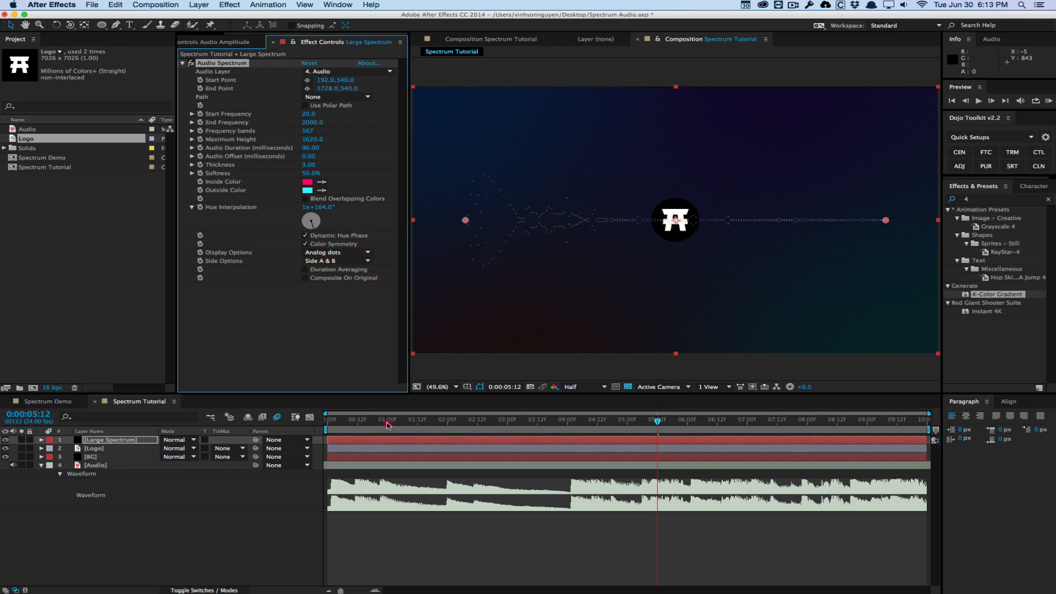
left_click_drag(388, 425, 697, 416)
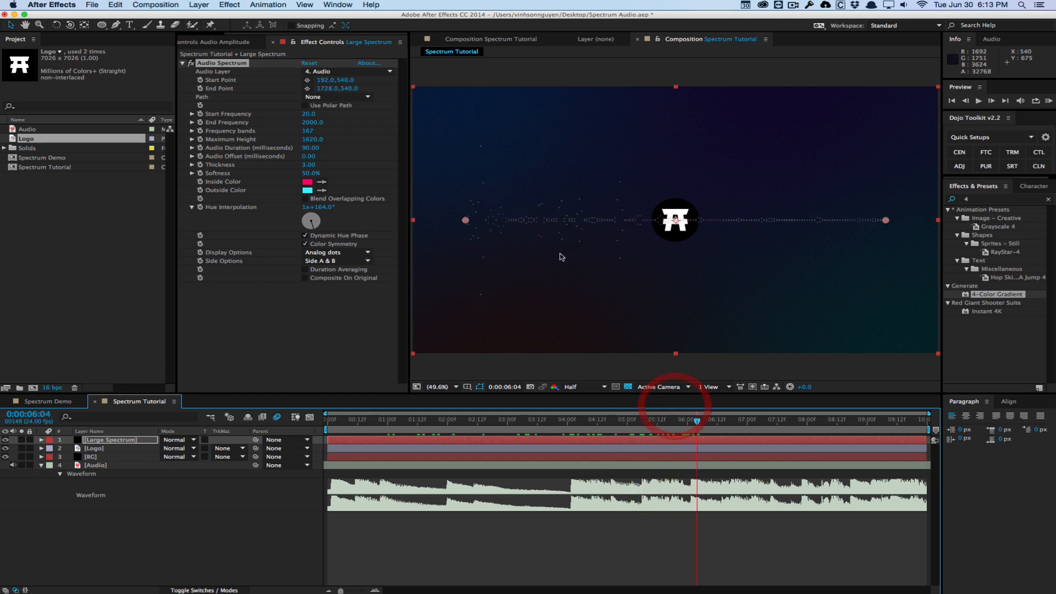
Try Side A and Side B for the spectrum's Side Options, and return the setting to Side A & B.
left_click(343, 263)
left_click(325, 271)
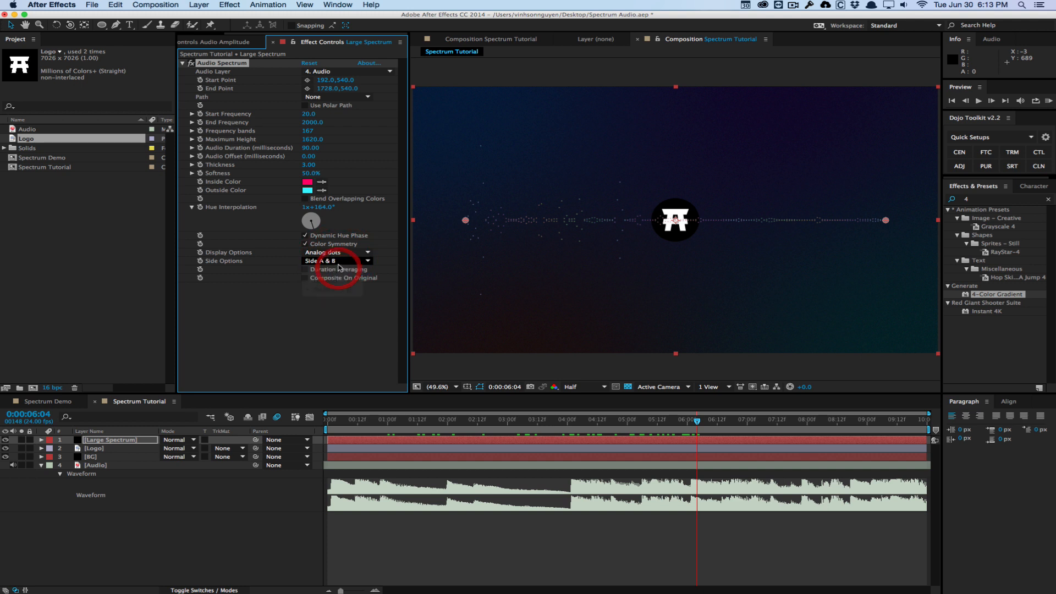
left_click(337, 261)
left_click(336, 281)
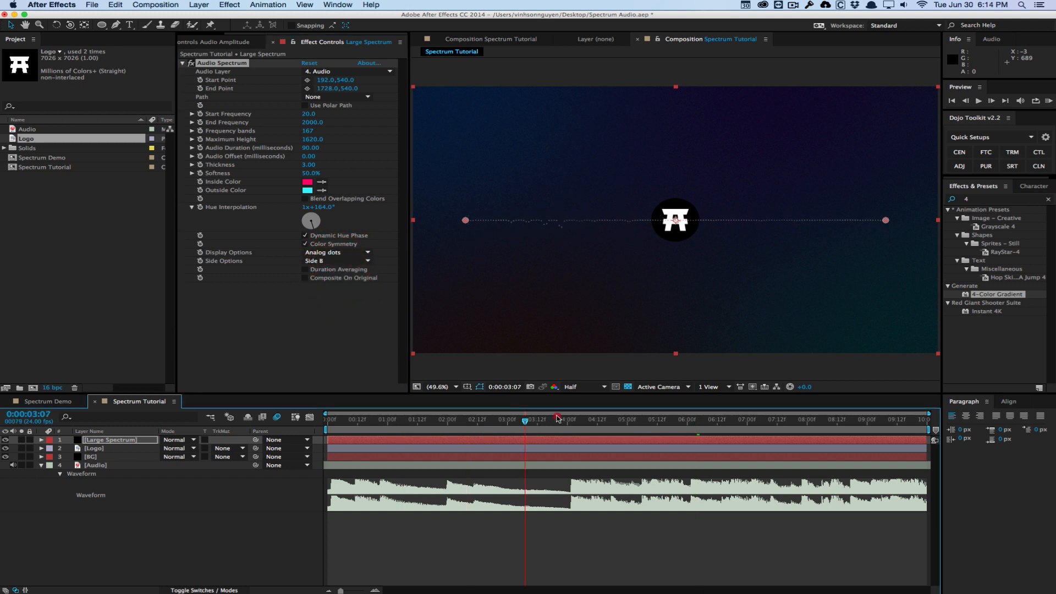
left_click(596, 420)
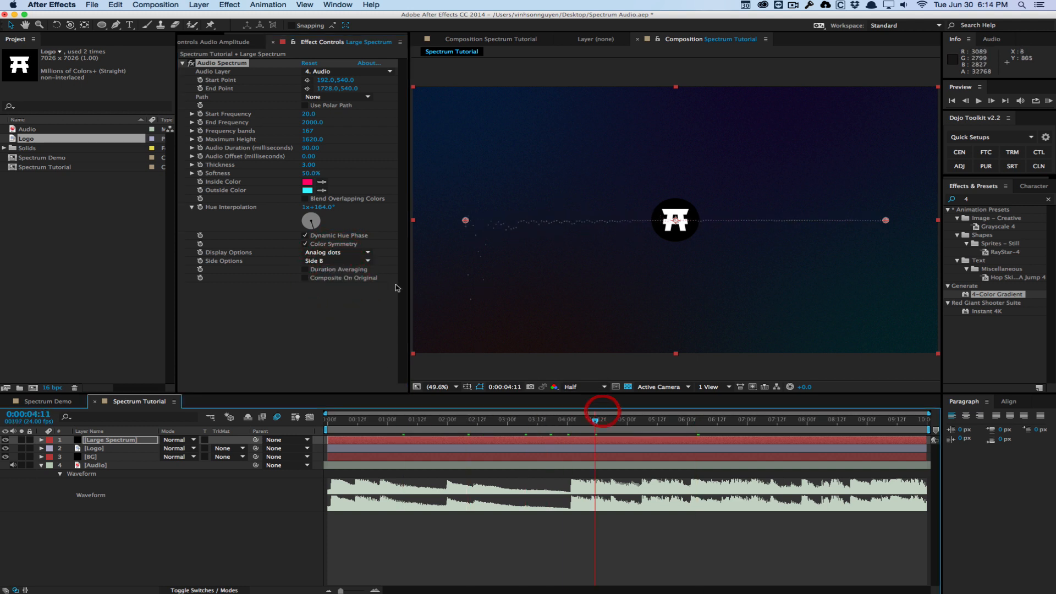
left_click(336, 260)
left_click(333, 290)
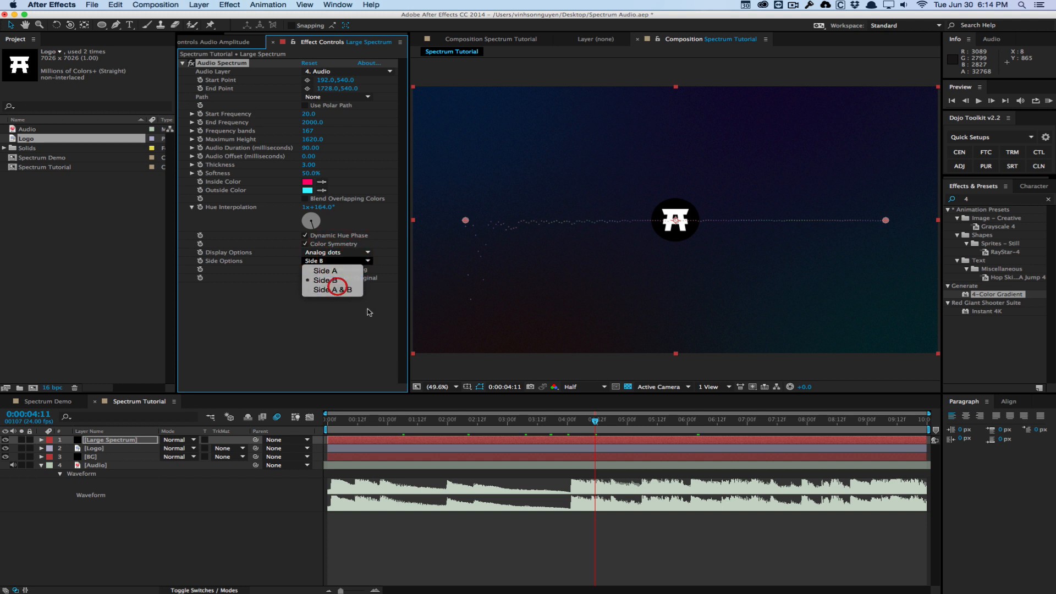
Try lowering the spectrum's End Frequency to 201 and scrub the timeline to preview the effect.
left_click_drag(595, 419, 609, 420)
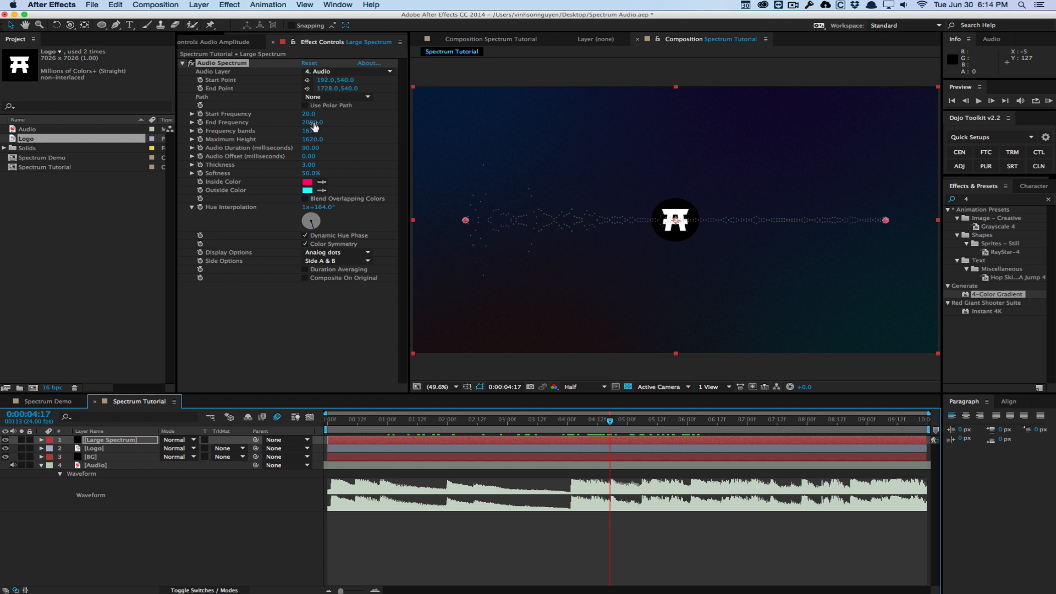
left_click_drag(314, 127, 278, 130)
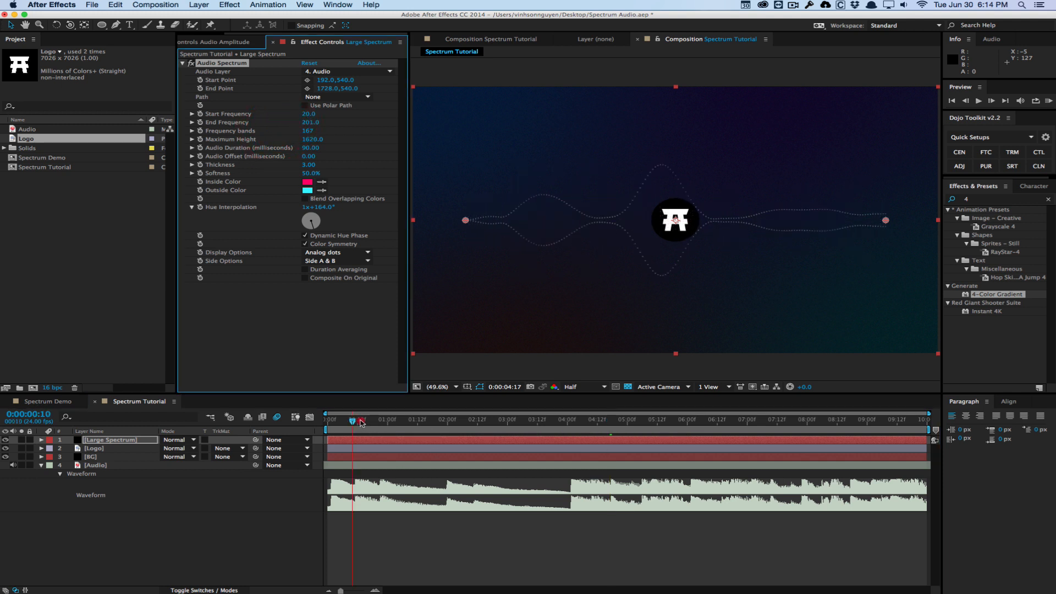
left_click_drag(357, 419, 620, 410)
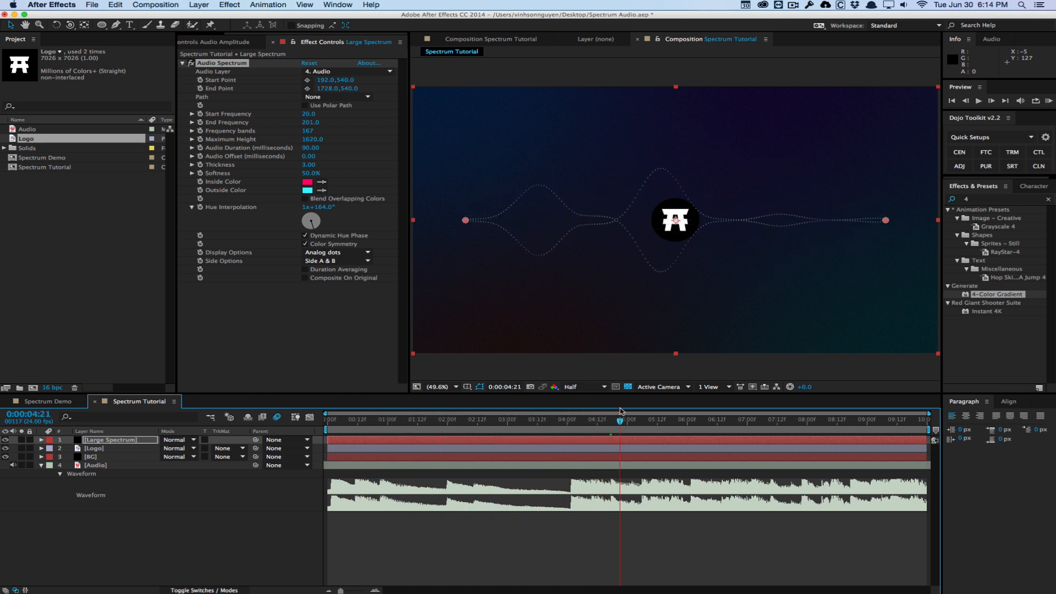
Restore the spectrum's End Frequency to 2000 and preview the result along the timeline.
left_click(312, 123)
type("200")
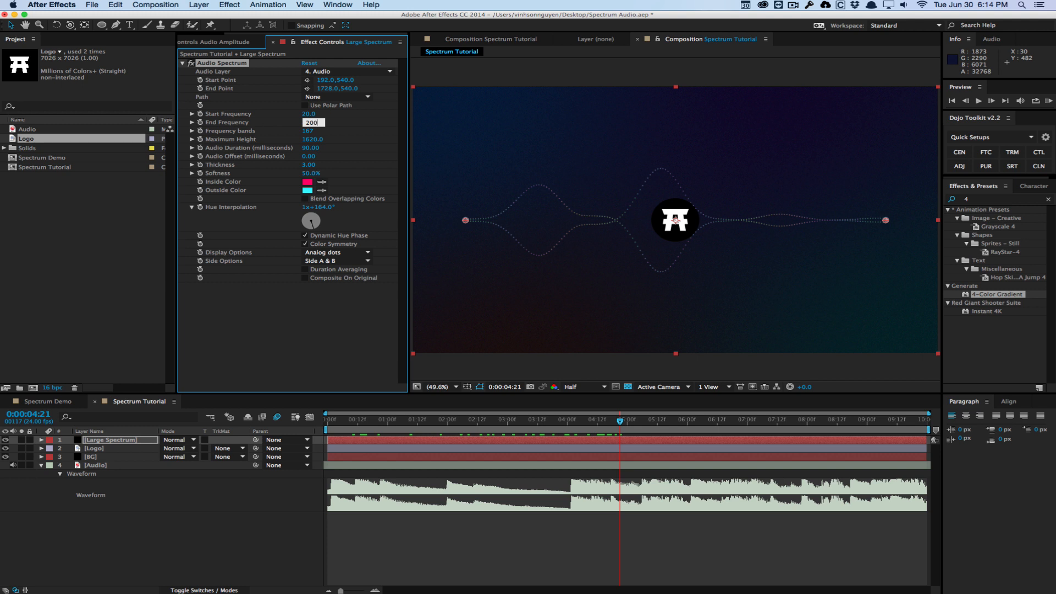
type("0")
key("Return")
left_click(373, 425)
key("space")
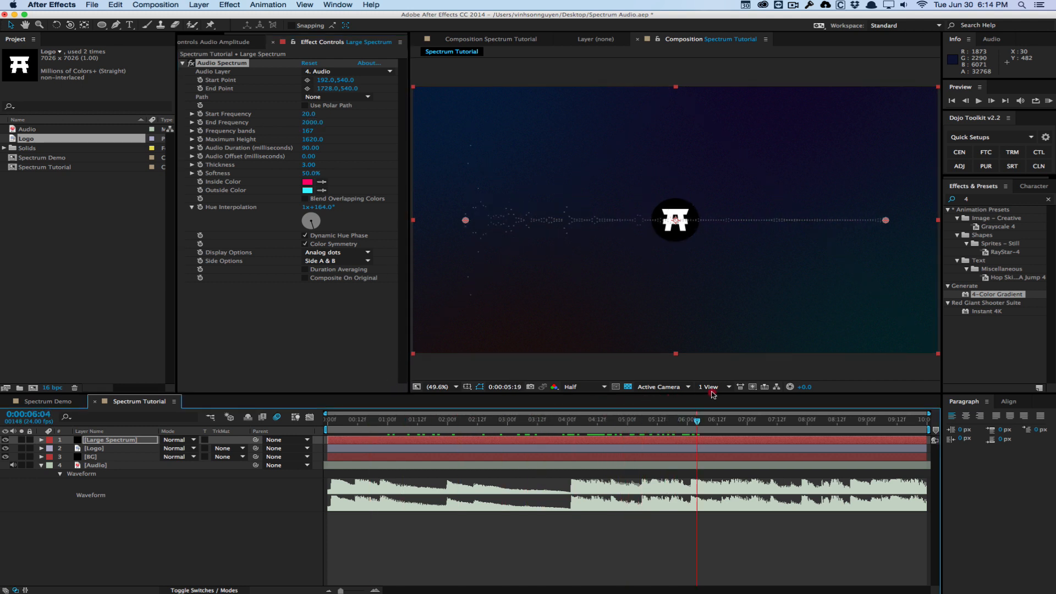
left_click(683, 392)
Switch the spectrum's Display Options back to Digital.
left_click(336, 252)
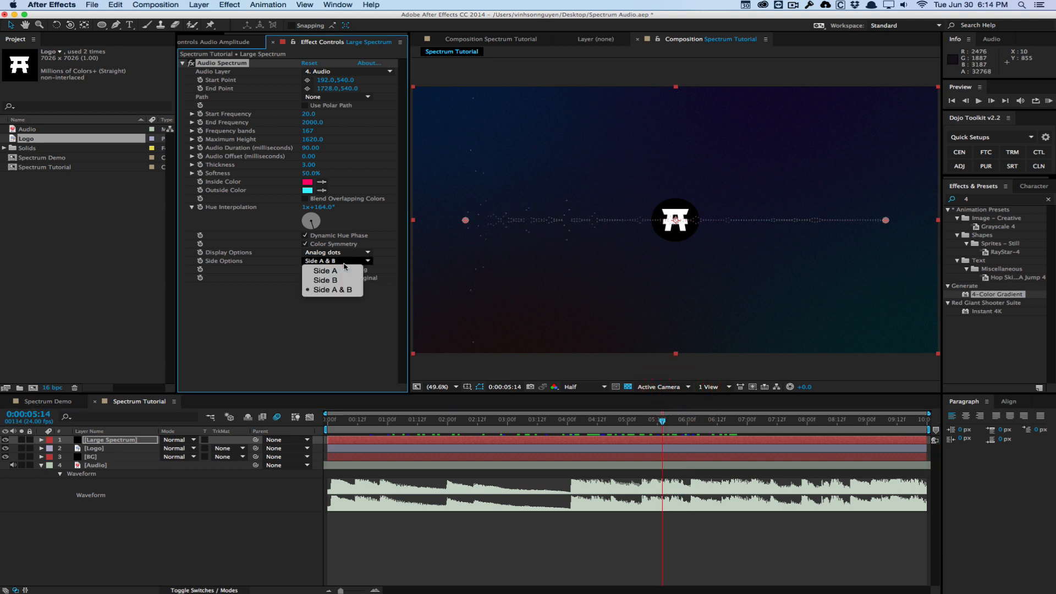
left_click(340, 264)
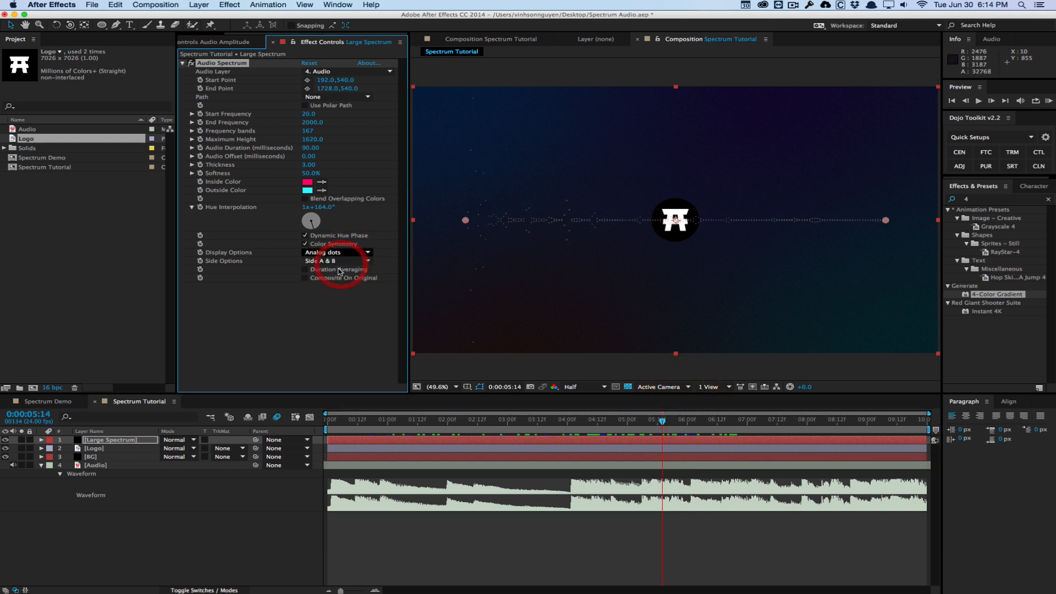
Draw a circular mask on the Large Spectrum layer, centred on the logo and slightly larger than its black disc.
left_click(193, 4)
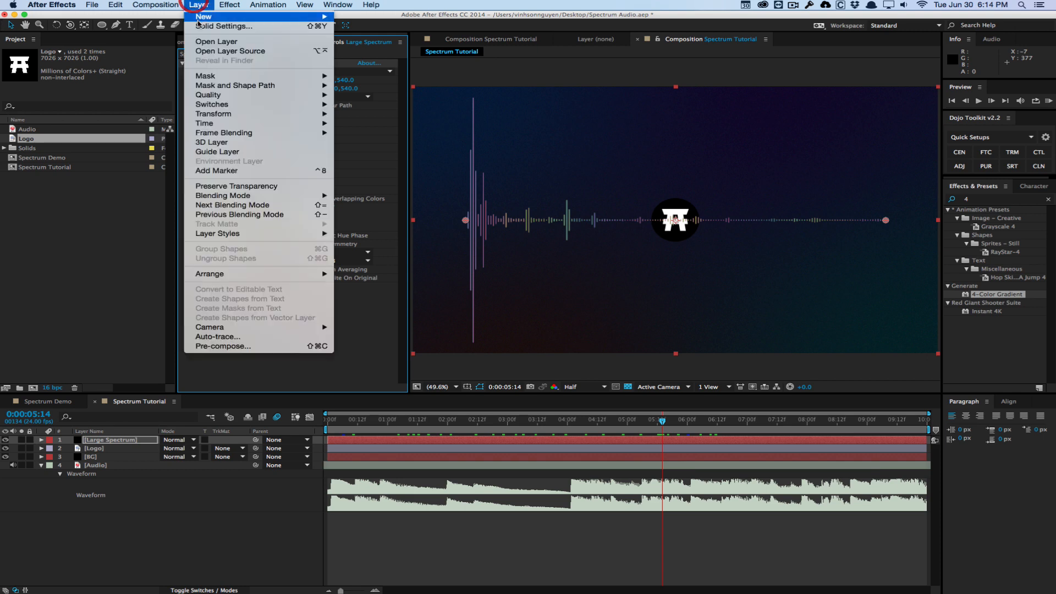
left_click(78, 333)
left_click(114, 440)
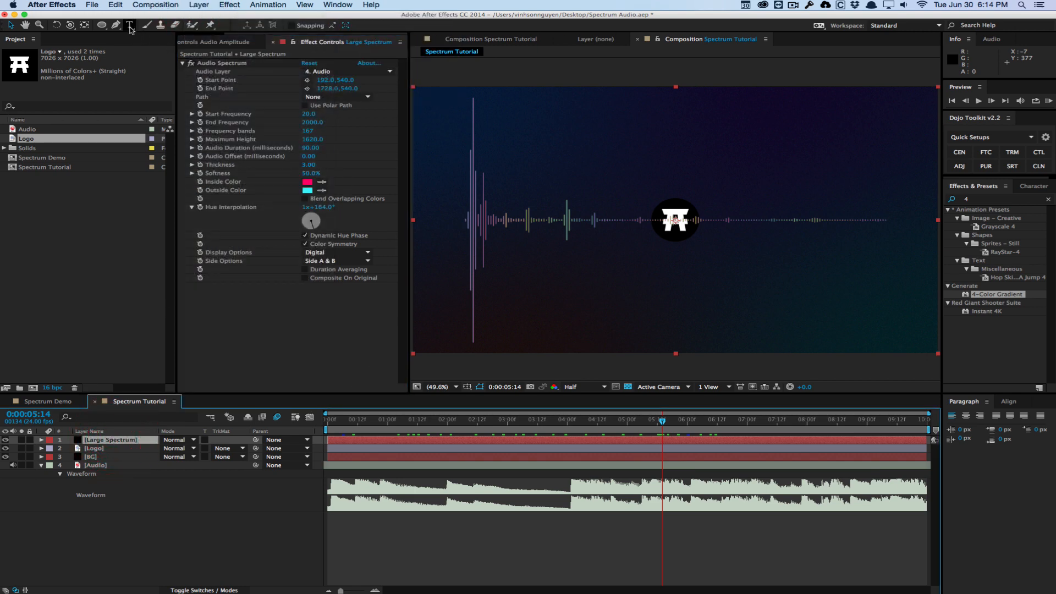
left_click_drag(105, 28, 168, 50)
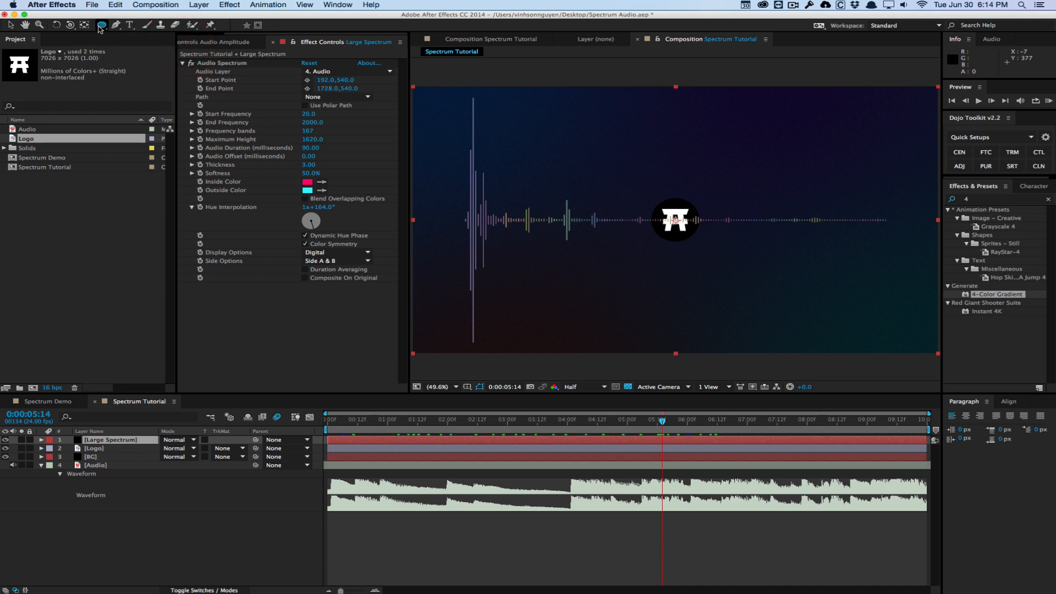
left_click_drag(102, 25, 194, 46)
left_click_drag(675, 220, 706, 240)
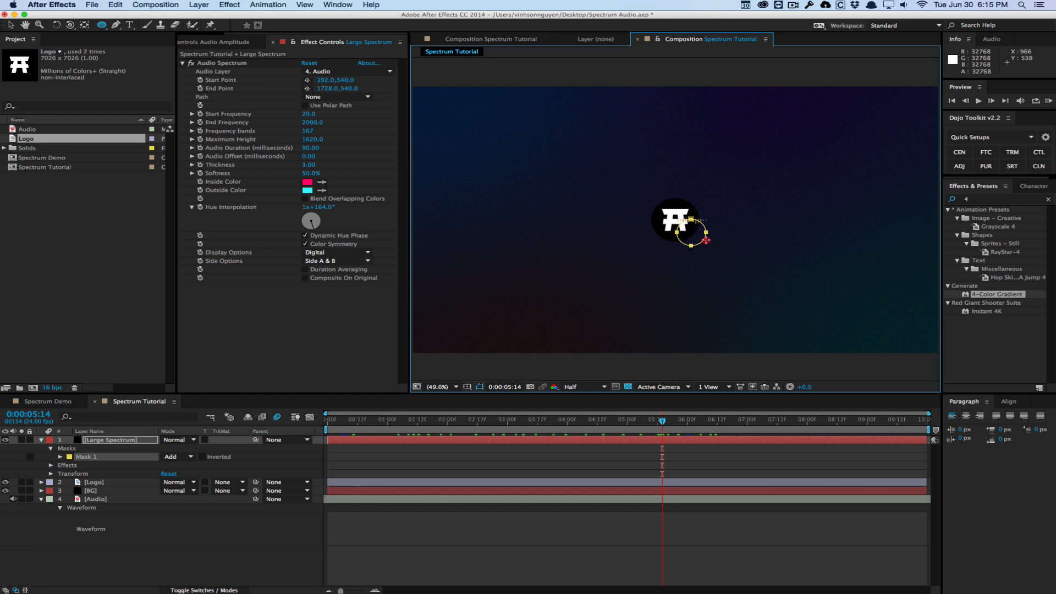
key("super")
mouse_move(706, 240)
left_mouse_down()
mouse_move(698, 234)
mouse_move(709, 245)
left_mouse_up()
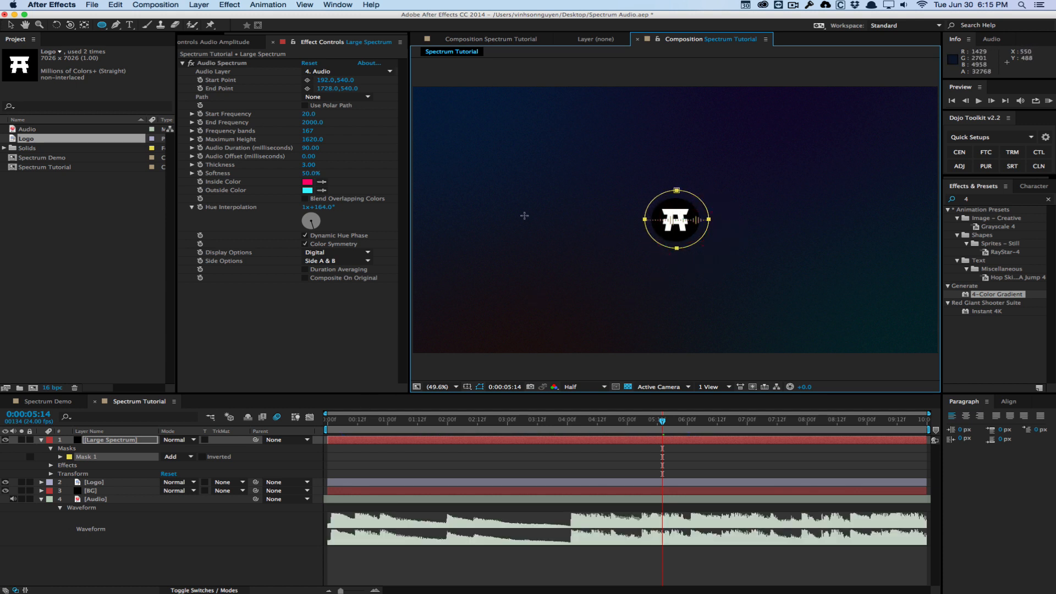
Set the Audio Spectrum's Path to Mask 1 and scrub the timeline to preview the circular spectrum.
left_click(330, 103)
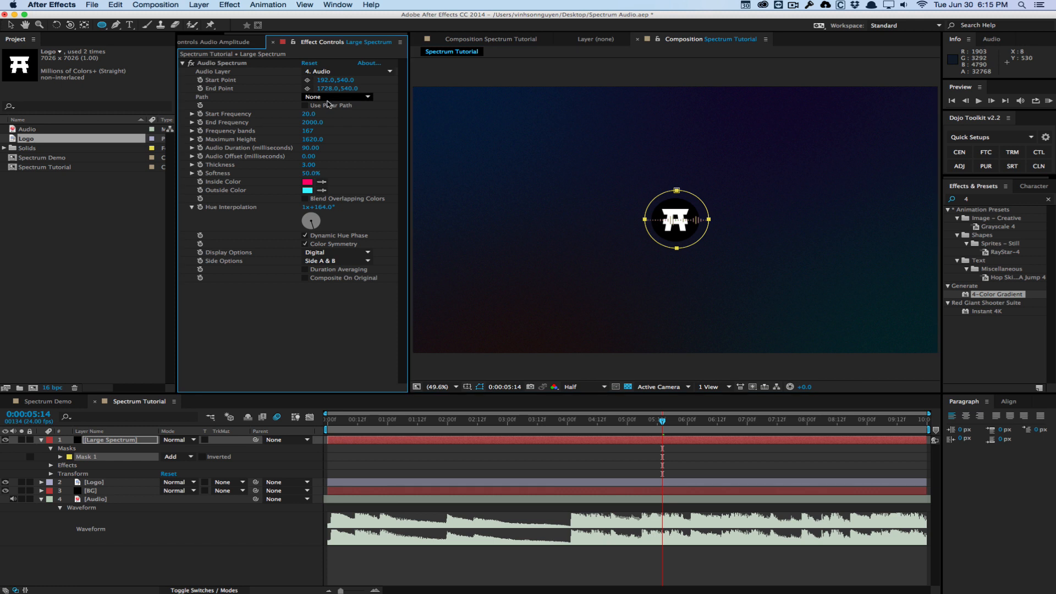
left_click(354, 99)
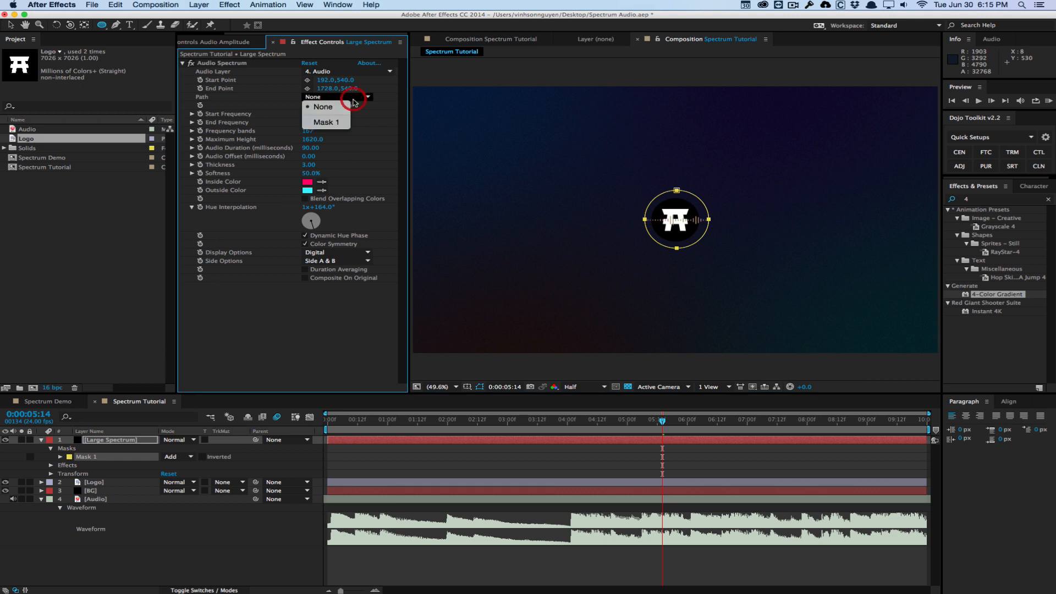
left_click(343, 123)
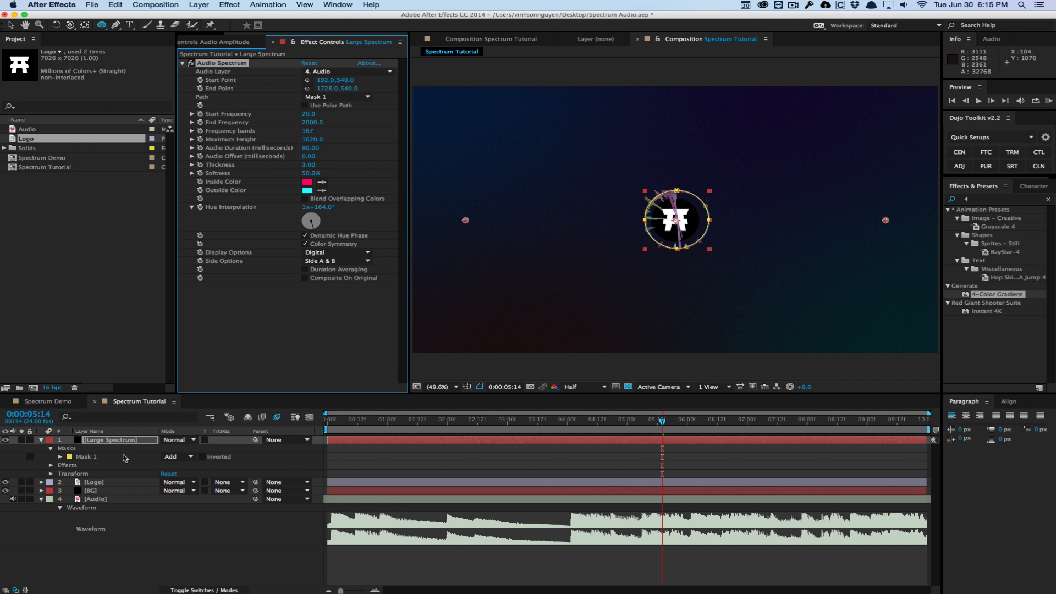
left_click_drag(396, 423, 748, 410)
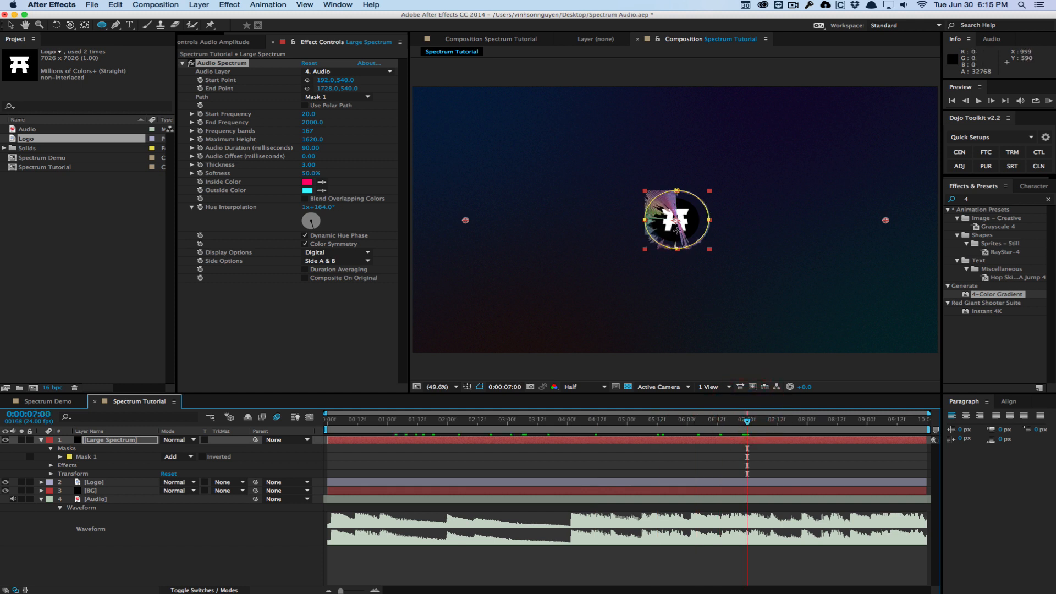
Set the Mask Expansion of Mask 1 to 1000 pixels and scrub the timeline to preview it.
left_click(86, 457)
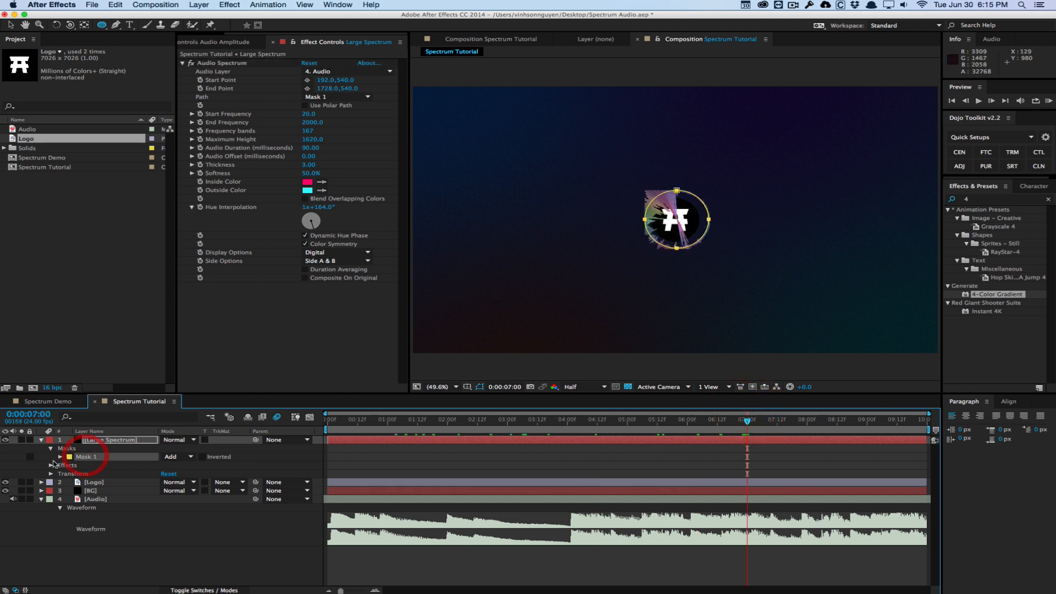
left_click(60, 456)
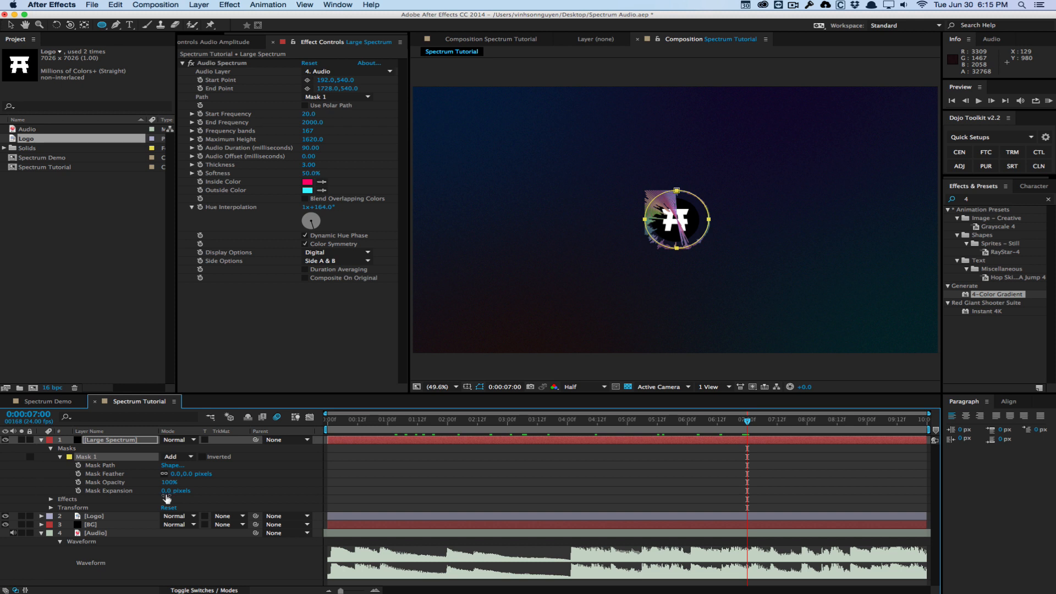
left_click_drag(164, 491, 437, 473)
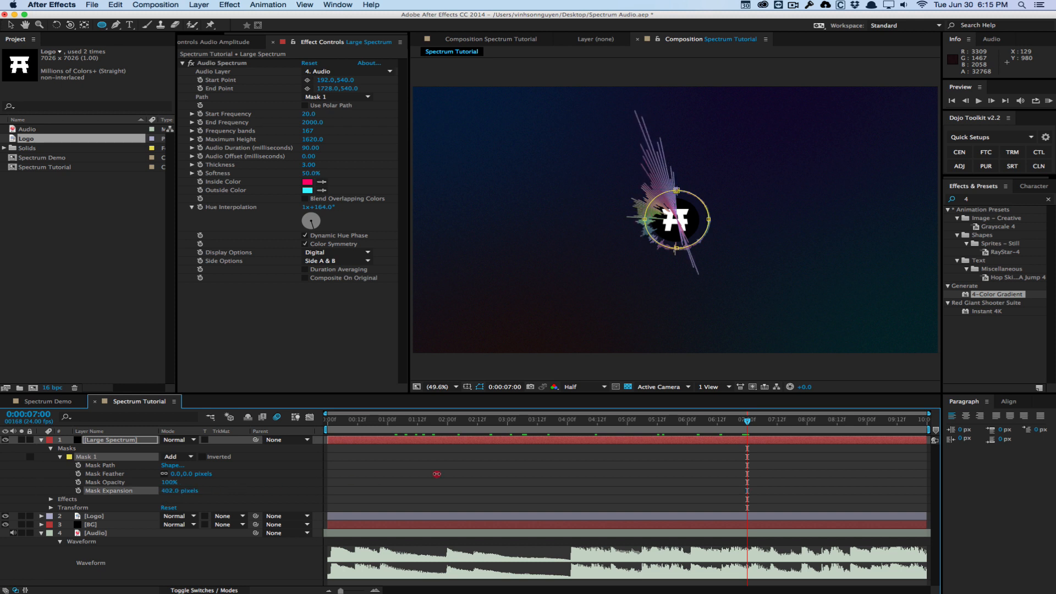
left_click_drag(353, 421, 727, 421)
Try Side A for the spectrum's Side Options, settle on Side B, and preview it along the timeline.
left_click(337, 261)
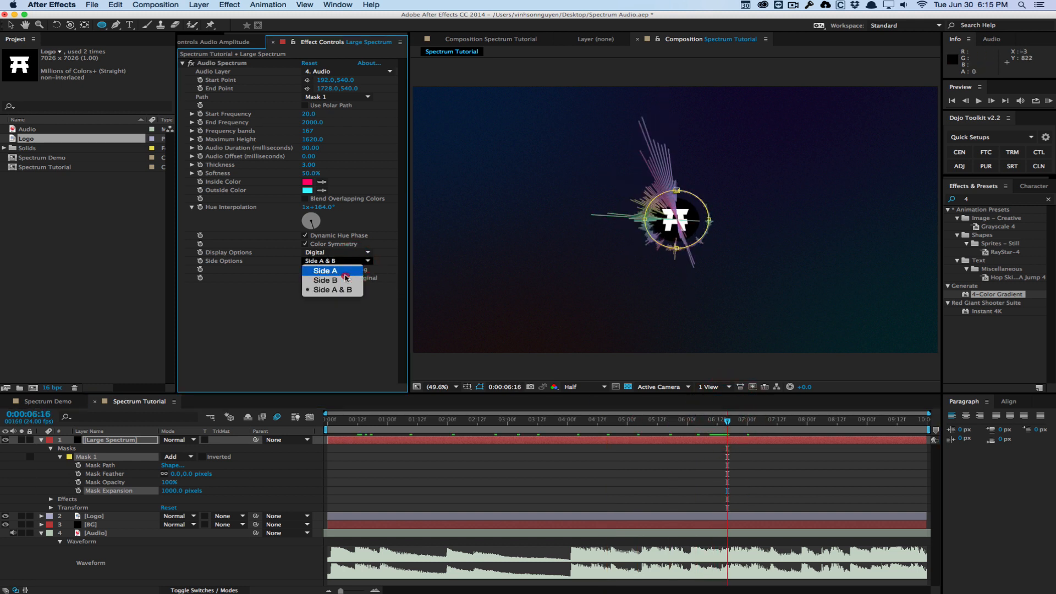
left_click(340, 271)
left_click(336, 260)
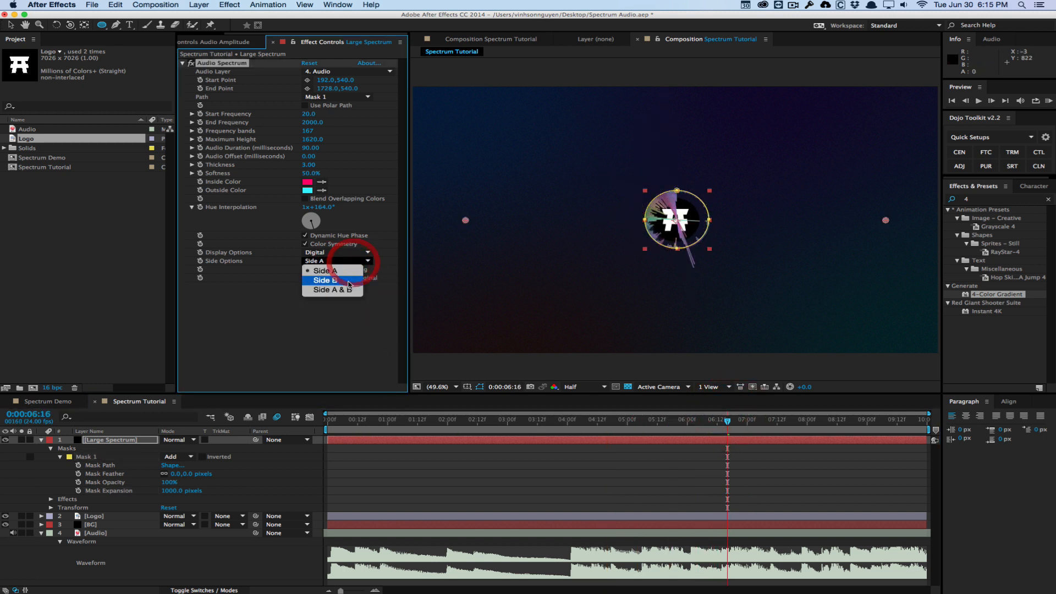
left_click(344, 278)
left_click(341, 421)
left_click_drag(372, 421, 748, 410)
key("v")
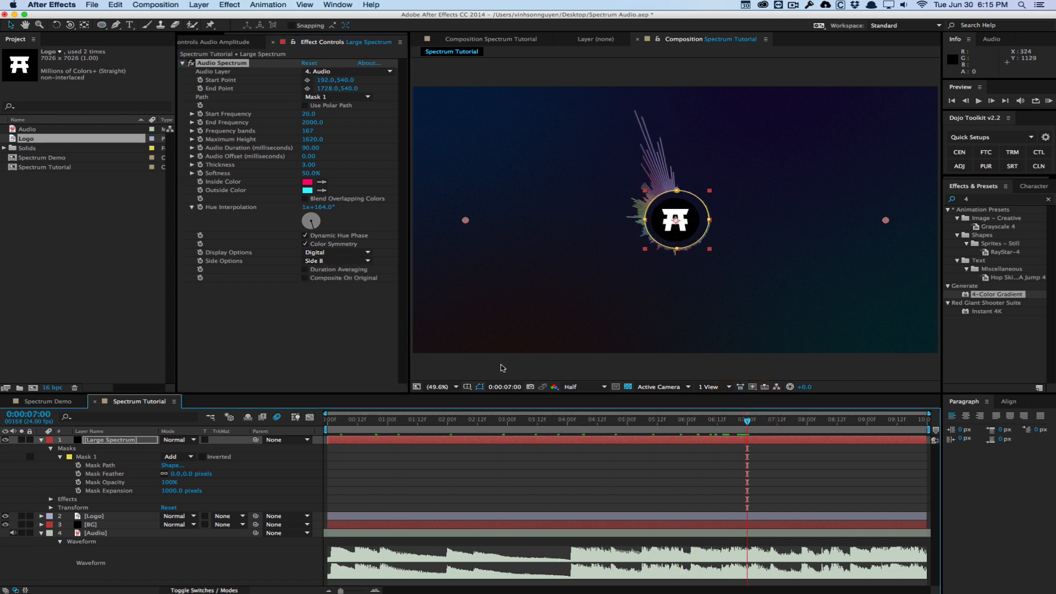
left_click(500, 368)
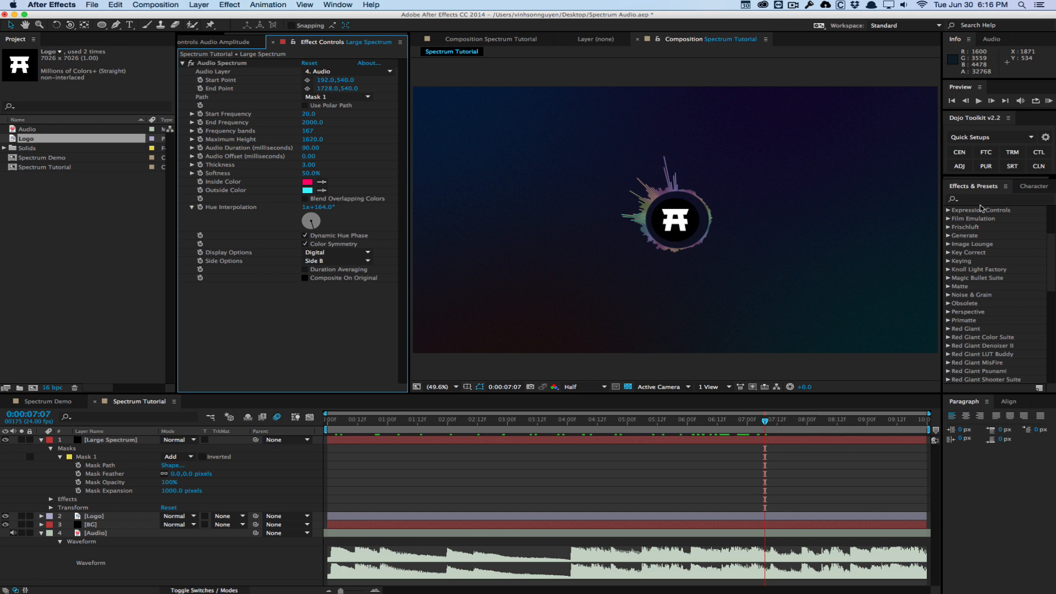
Apply the Stylize Glow effect to Large Spectrum with threshold 63.5%, radius 9 and intensity 0.9.
left_click(982, 199)
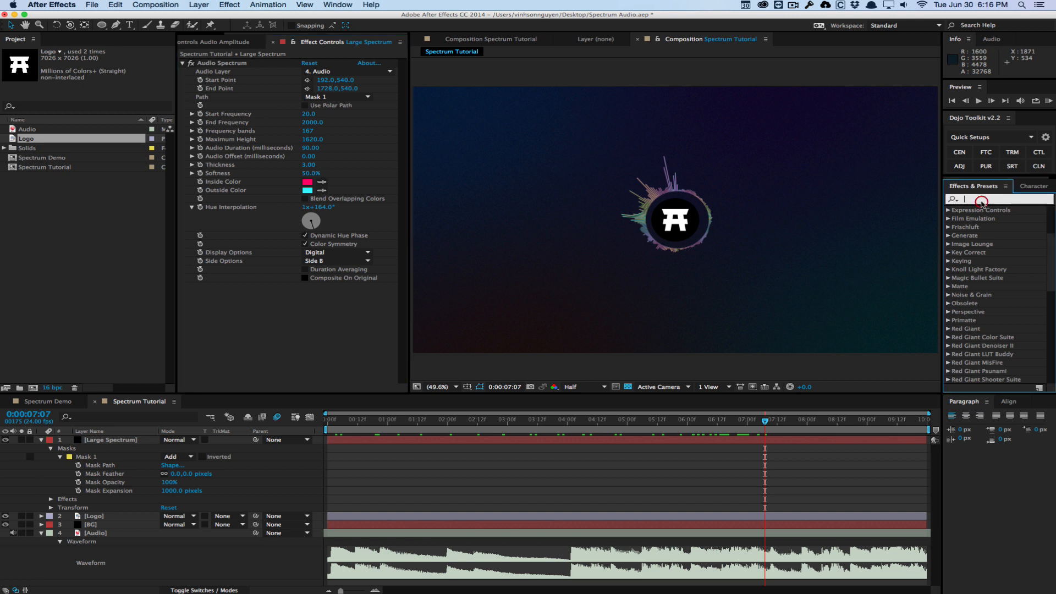
type("glow")
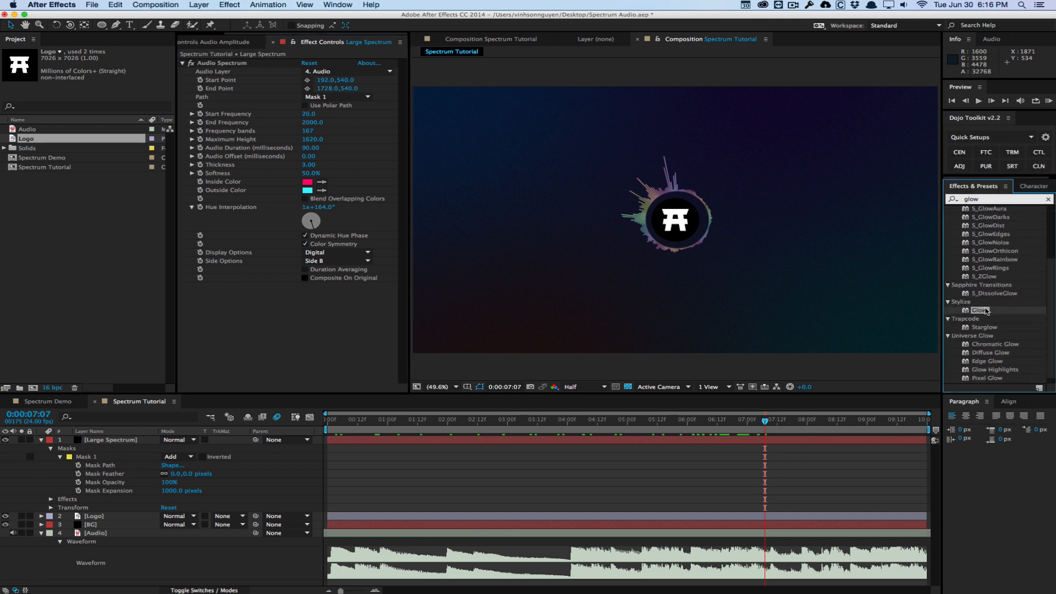
left_click_drag(986, 311, 255, 365)
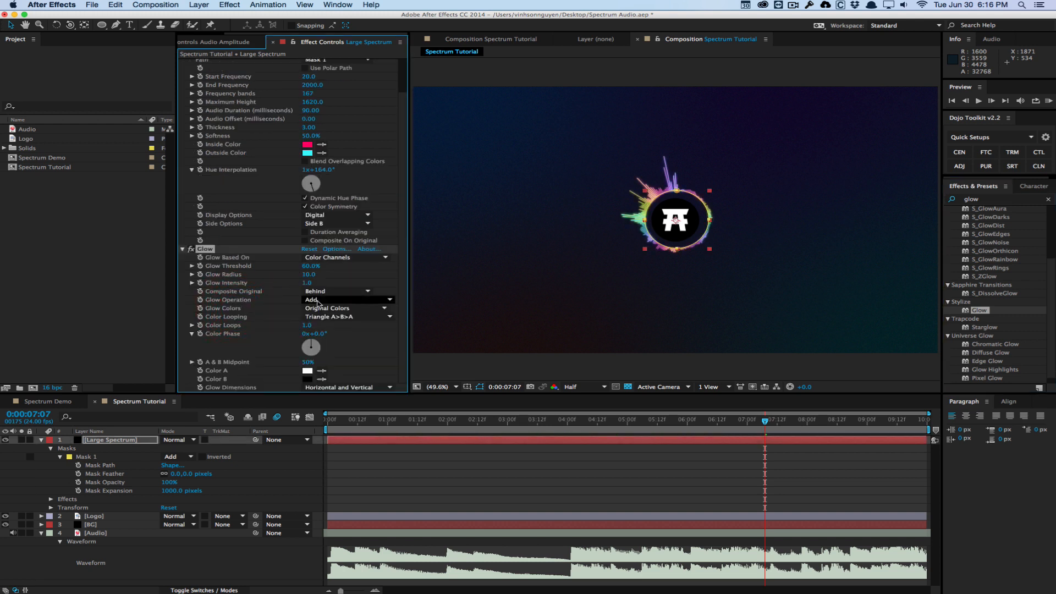
mouse_move(310, 277)
left_mouse_down()
mouse_move(322, 274)
mouse_move(317, 266)
mouse_move(290, 269)
mouse_move(356, 282)
mouse_move(296, 277)
left_mouse_up()
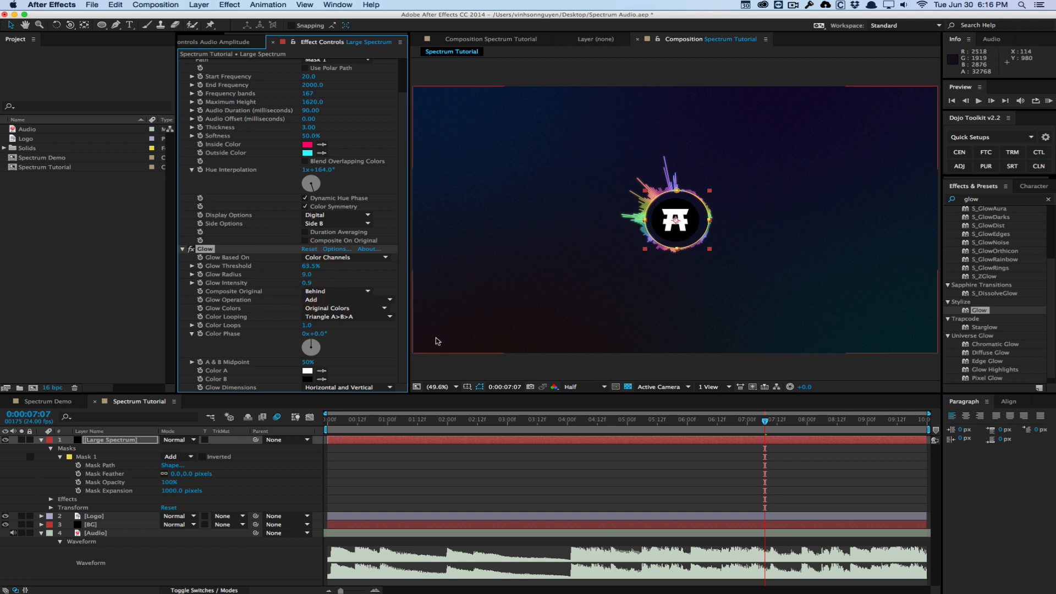
Duplicate the Glow effect and set the copy's threshold to 59.2%, radius to 129 and intensity to 1.0.
key("super+d")
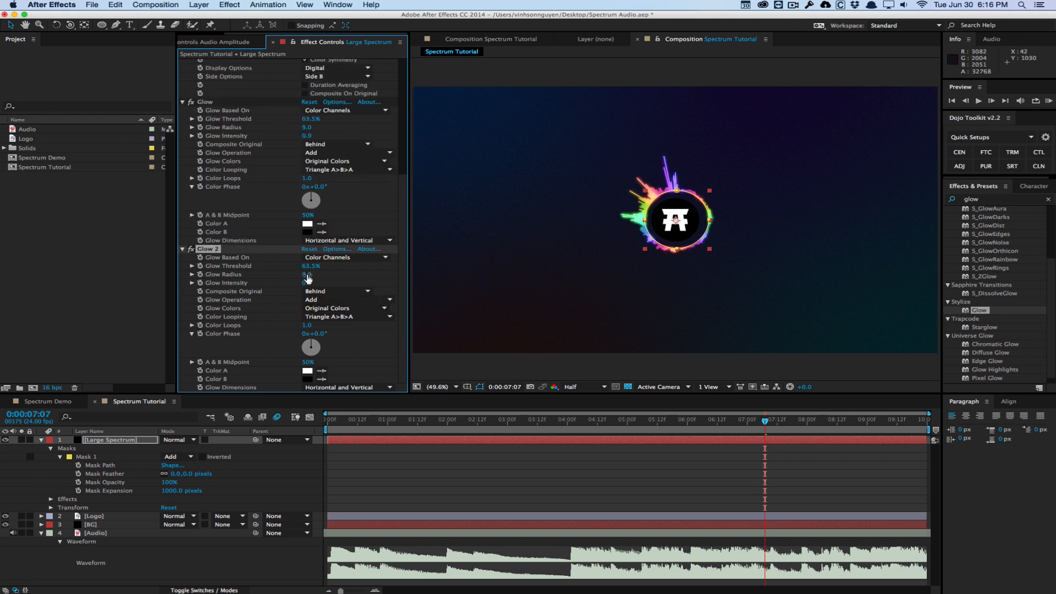
left_click_drag(307, 275, 326, 273)
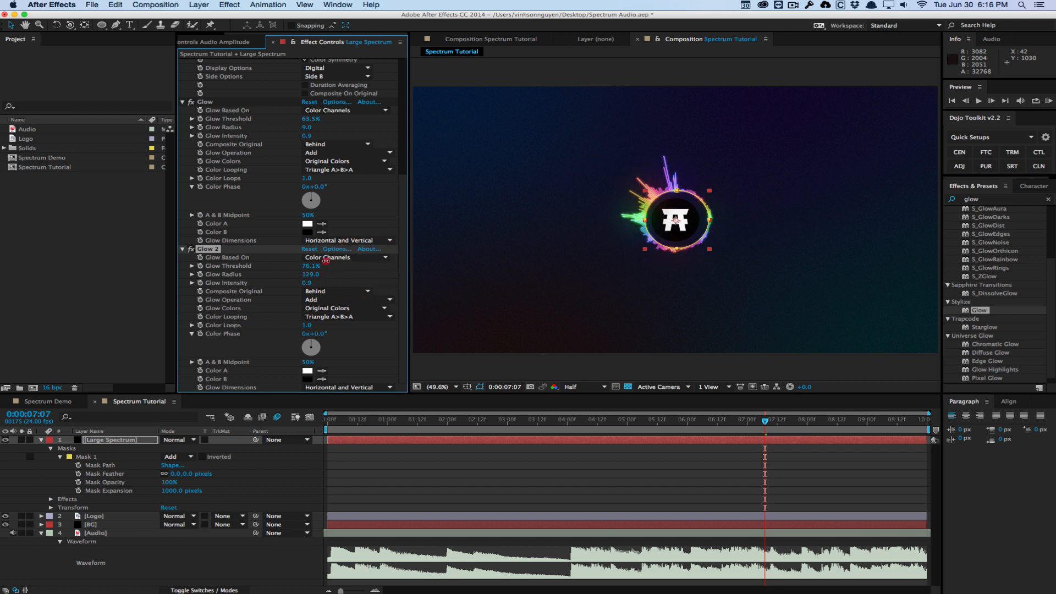
left_click_drag(326, 261, 297, 265)
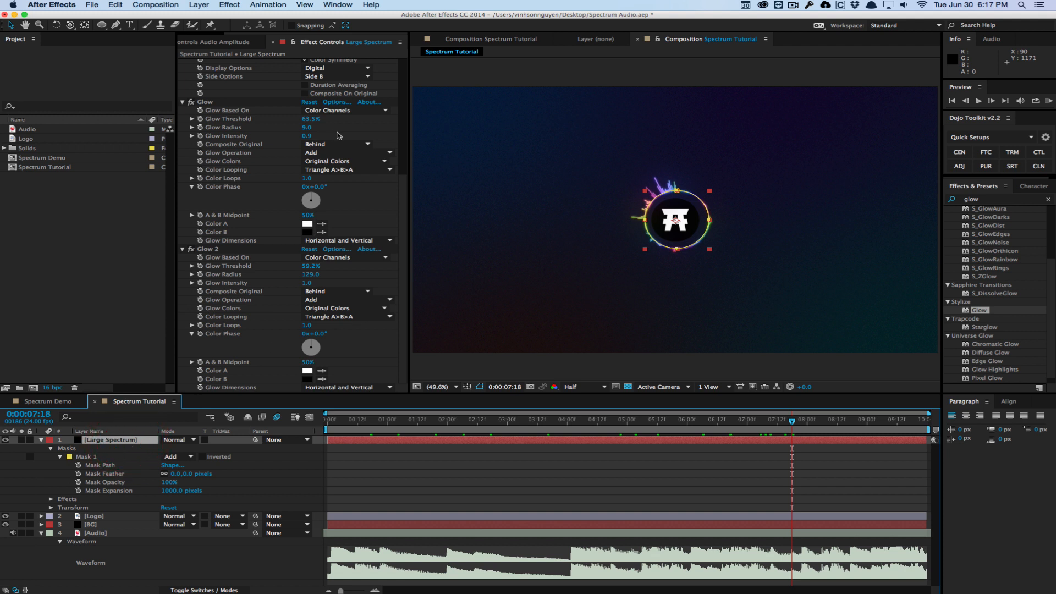
Set the Audio Spectrum's End Frequency to 500, Frequency bands to 140 and Maximum Height to 4250.
left_click_drag(407, 215, 396, 82)
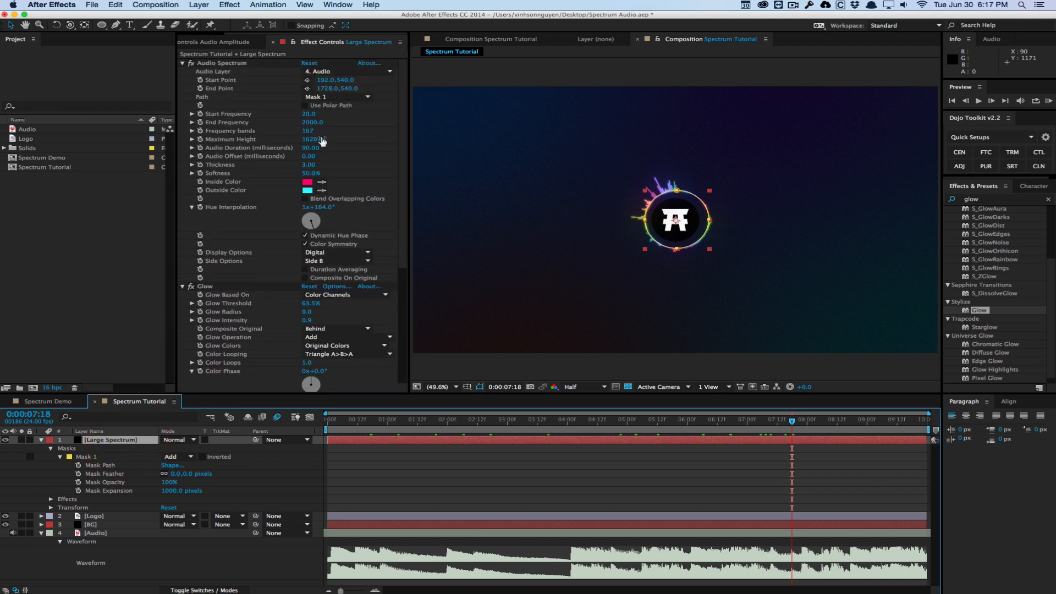
left_click(303, 135)
left_click_drag(303, 135, 524, 123)
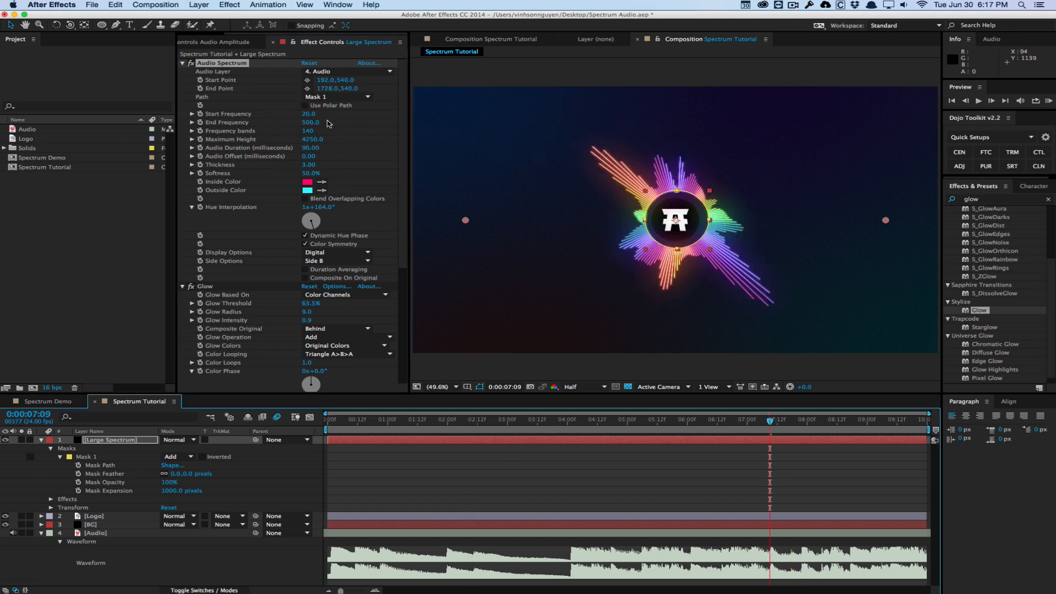
Try an End Frequency of 201 on the circular spectrum and scrub the timeline to preview it.
left_click(308, 123)
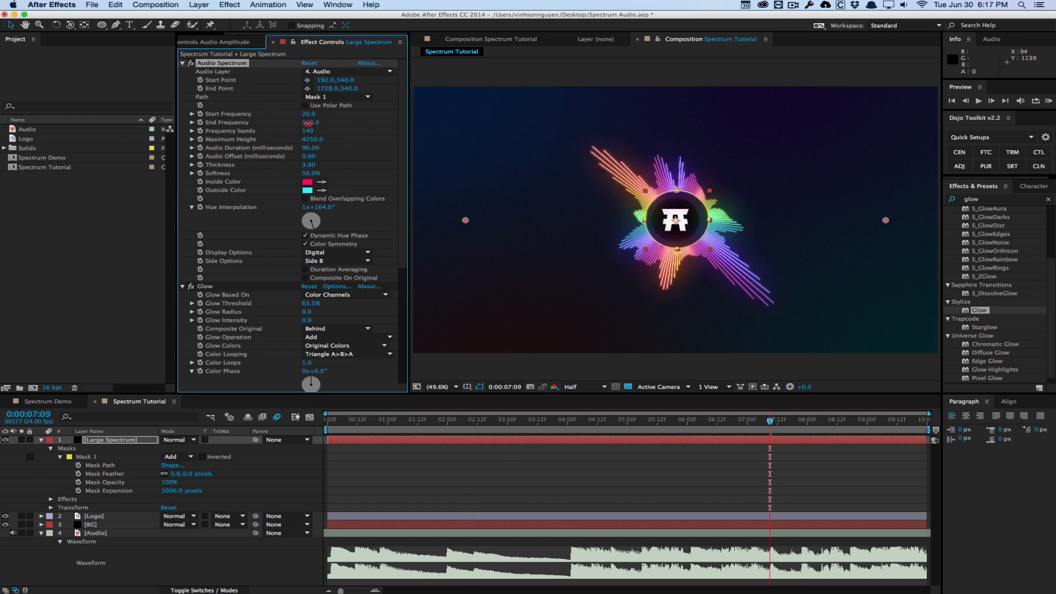
left_click_drag(308, 124, 308, 123)
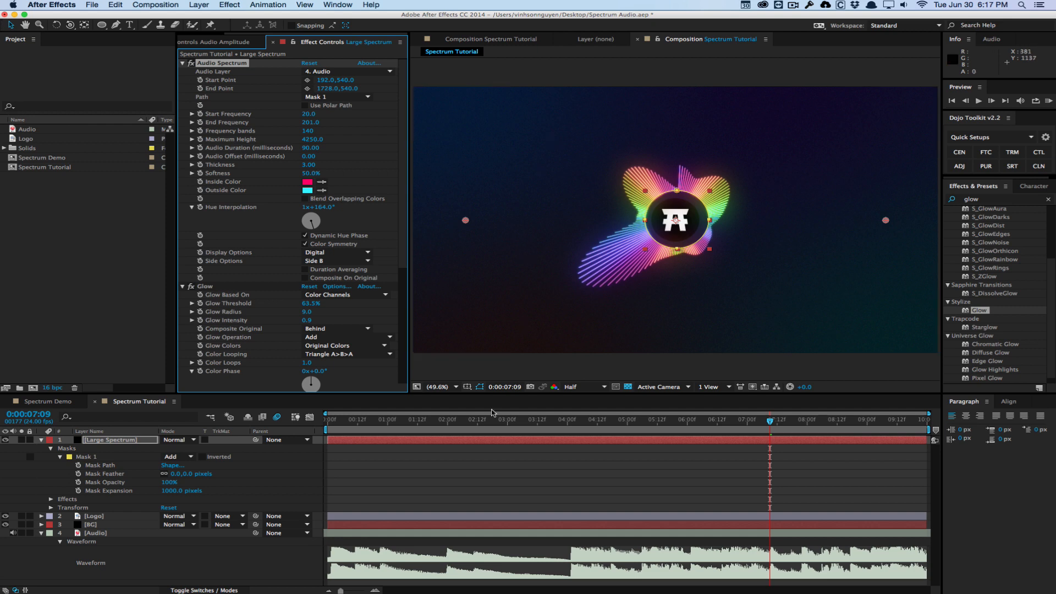
left_click_drag(349, 427, 667, 407)
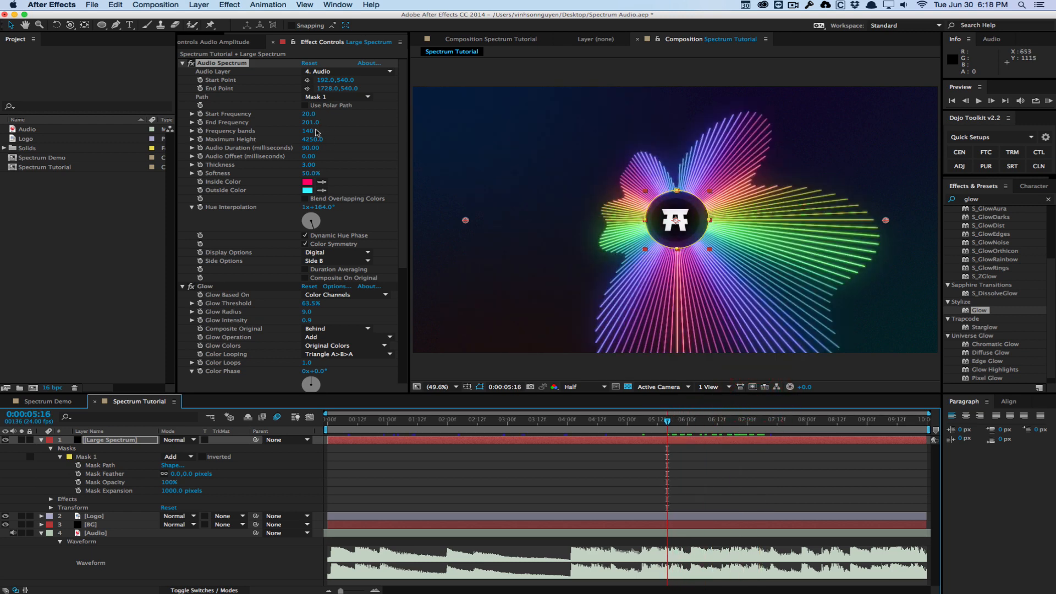
Return the spectrum's End Frequency to 500 and play a RAM preview of the composition.
left_click(310, 124)
left_click_drag(316, 122, 319, 122)
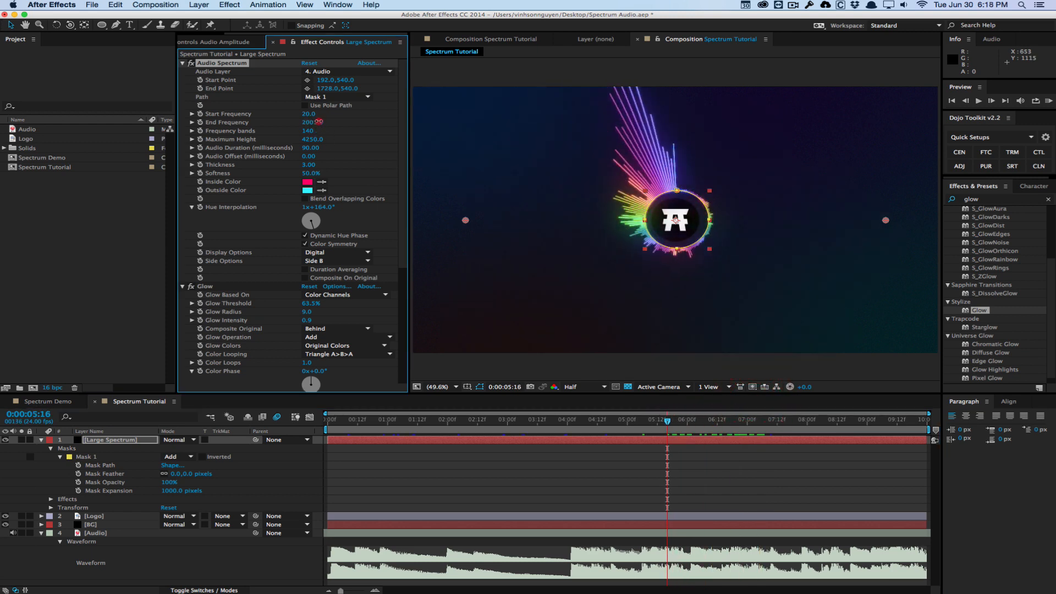
left_click(316, 123)
key("Return")
key("KP_0")
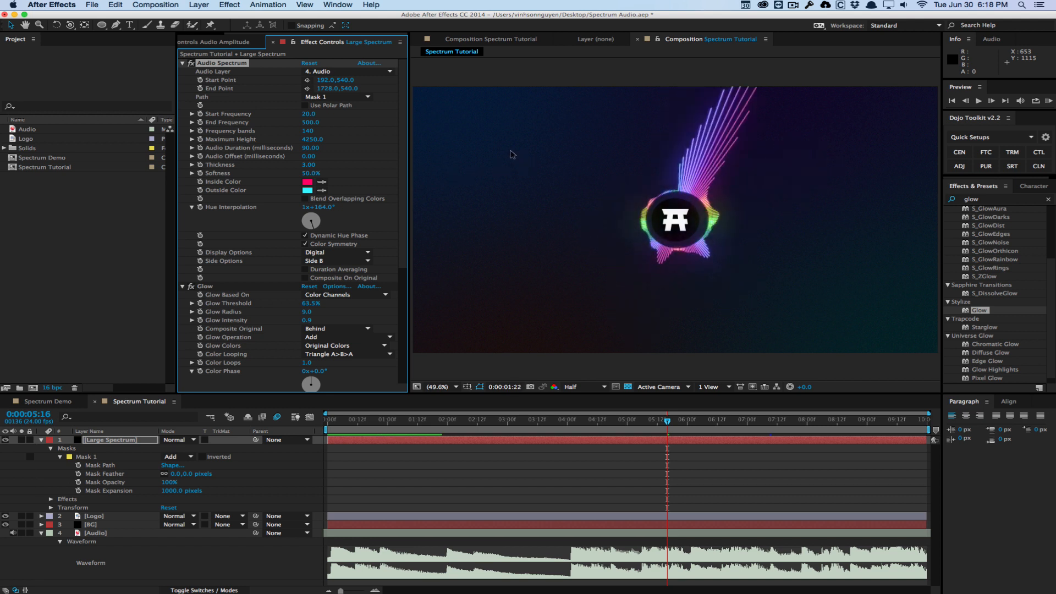
left_click(502, 144)
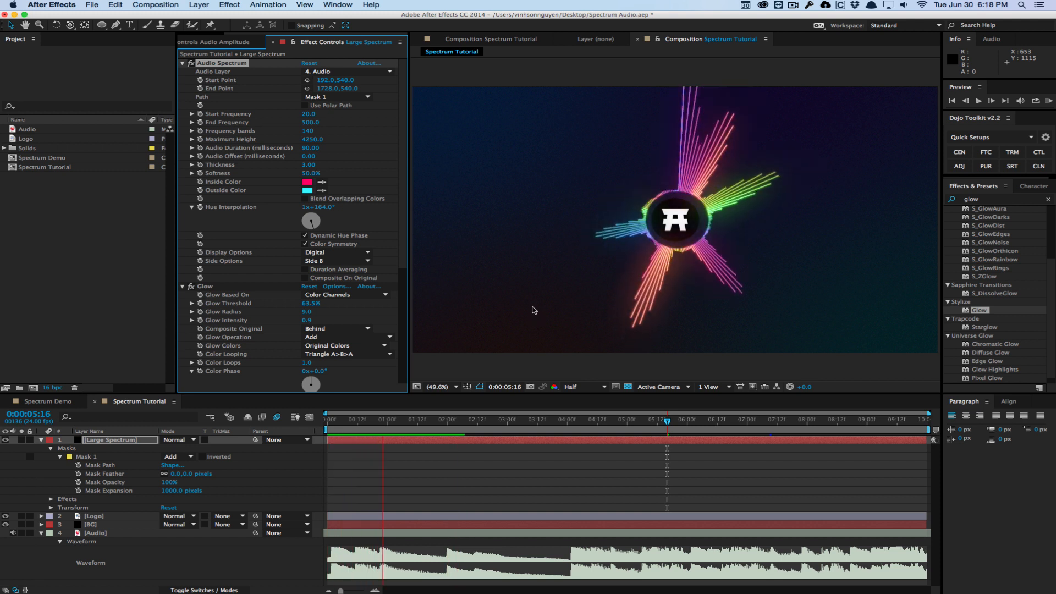
left_click(507, 268)
Set the spectrum's Start Frequency to 50 and End Frequency to 800.
left_click(306, 114)
type("50")
key("Tab")
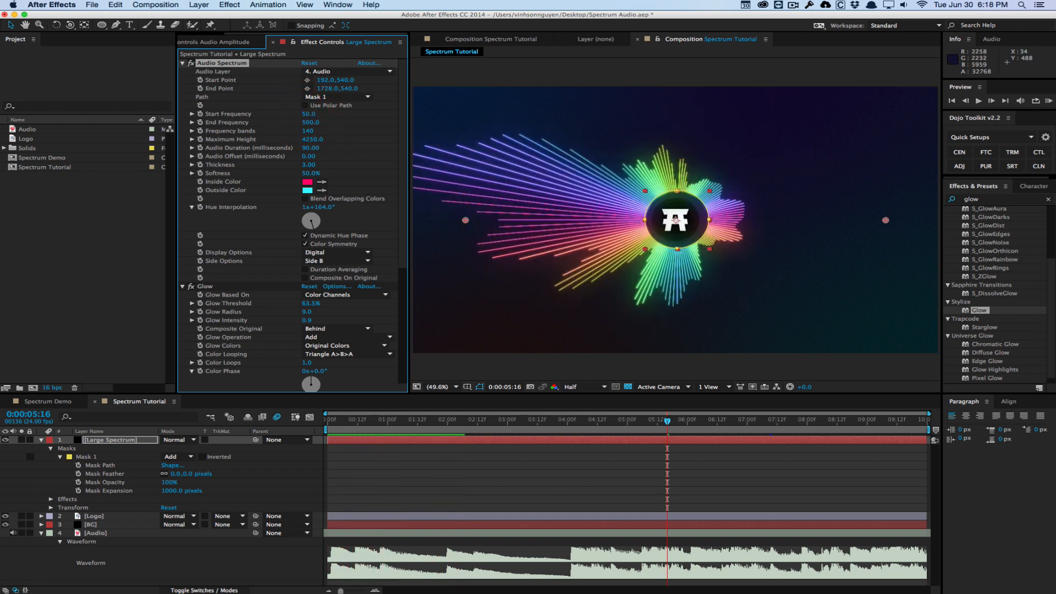
type("800")
key("Return")
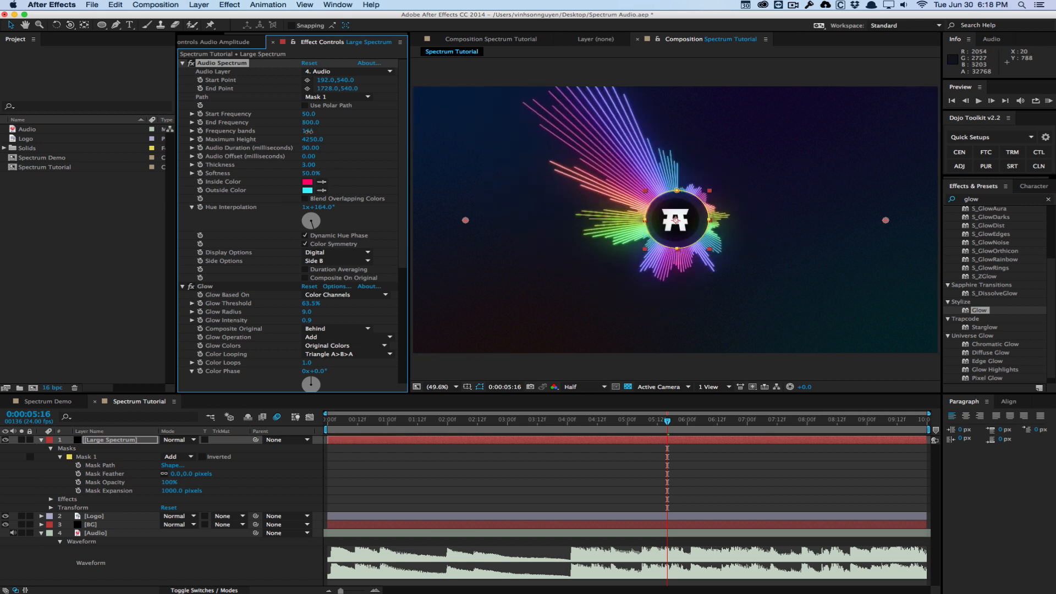
Duplicate the Large Spectrum layer, reveal the copy's mask properties and select its Mask 1.
left_click(137, 440)
key("super+d")
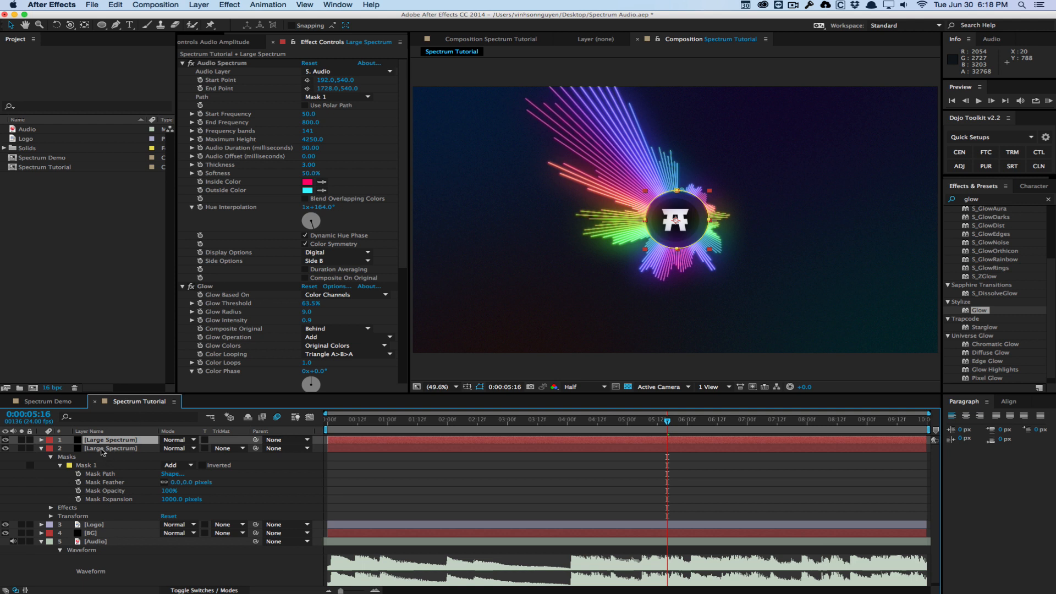
key("m")
key("m")
left_click(88, 449)
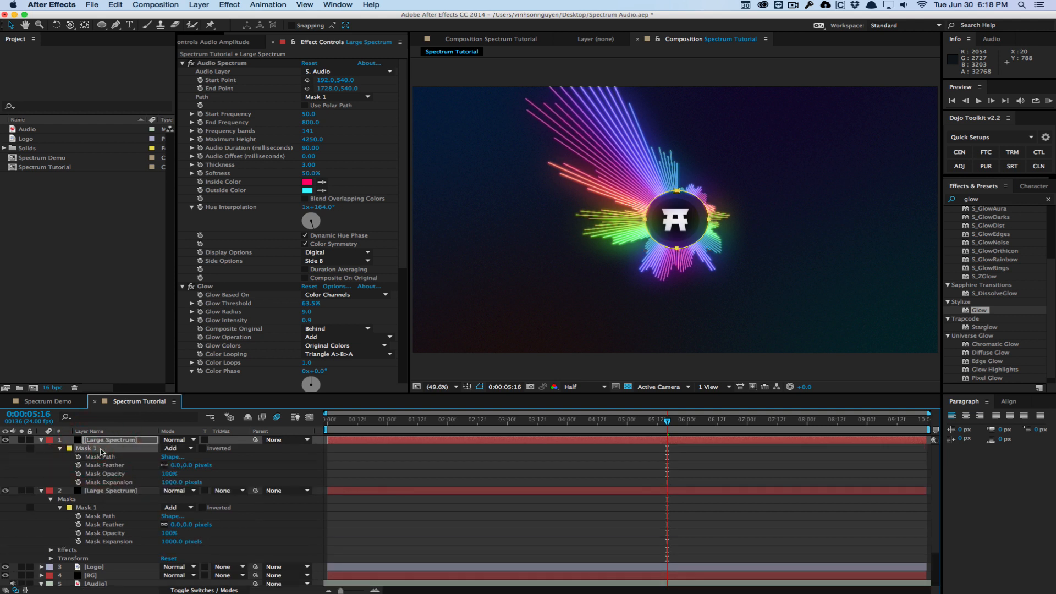
Replace the top spectrum copy's mask with a smaller circular mask centered on the logo and set it as the Audio Spectrum path.
key("Delete")
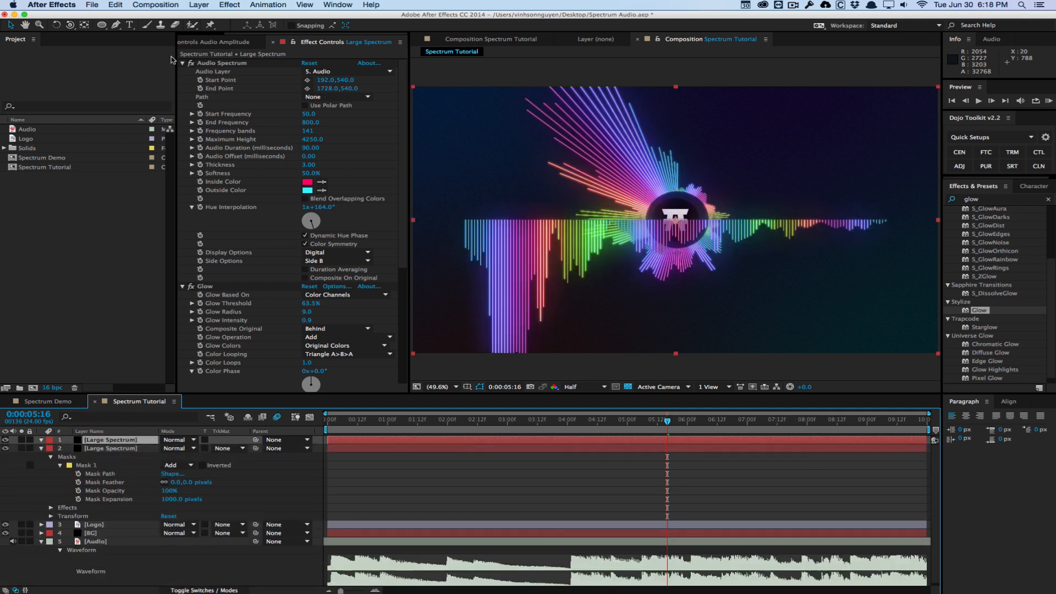
left_click(102, 25)
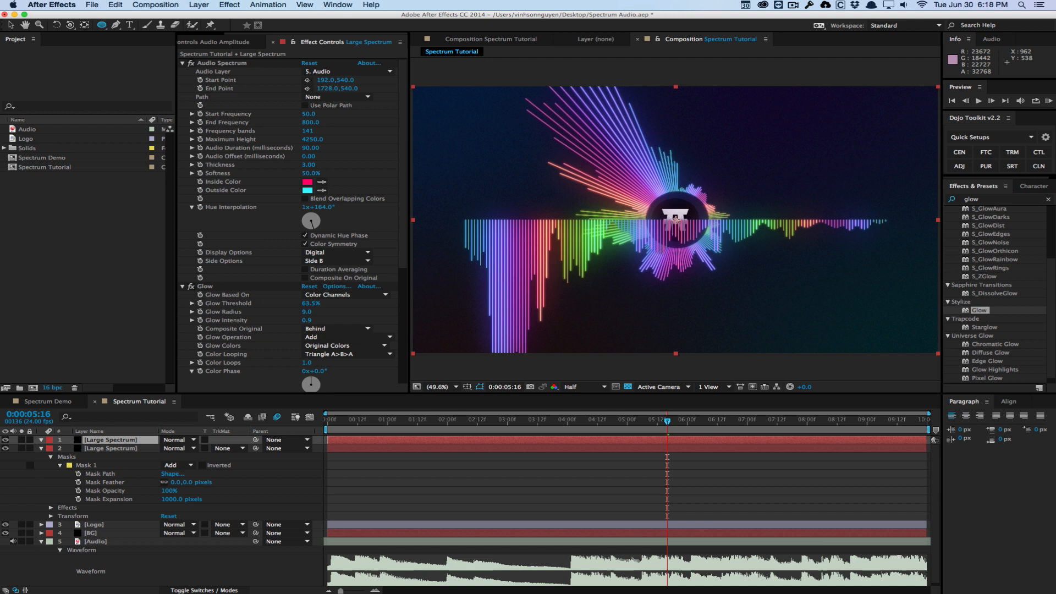
mouse_move(675, 218)
left_mouse_down()
mouse_move(705, 245)
mouse_move(698, 232)
left_mouse_up()
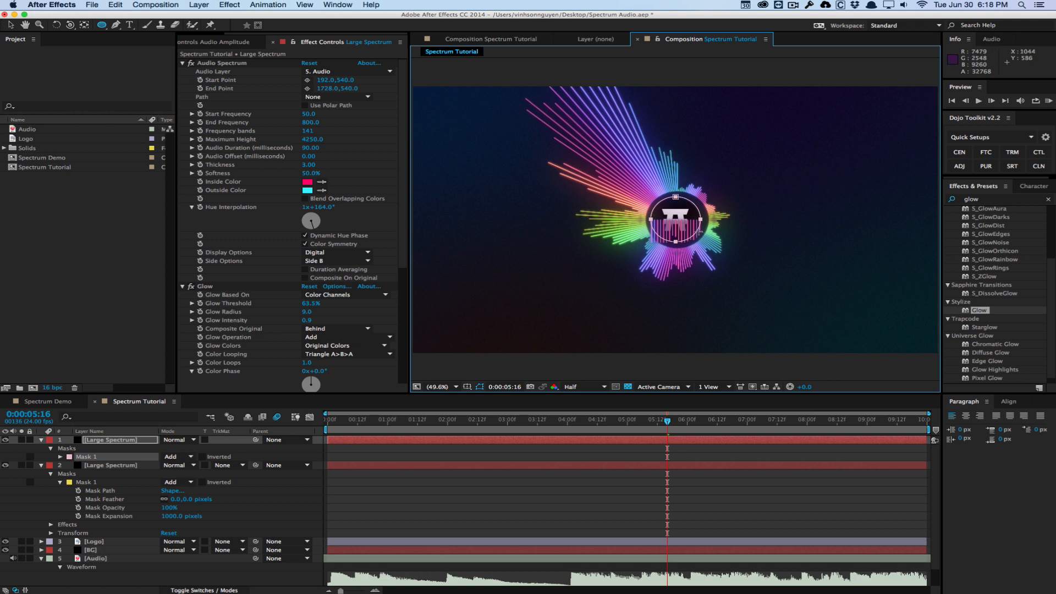
left_click(327, 100)
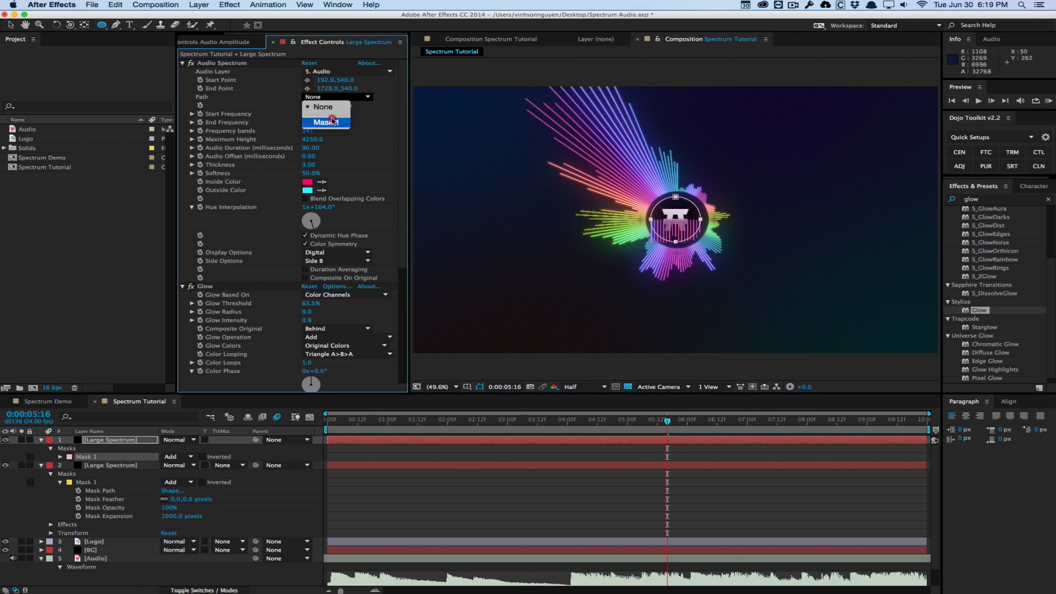
left_click(332, 118)
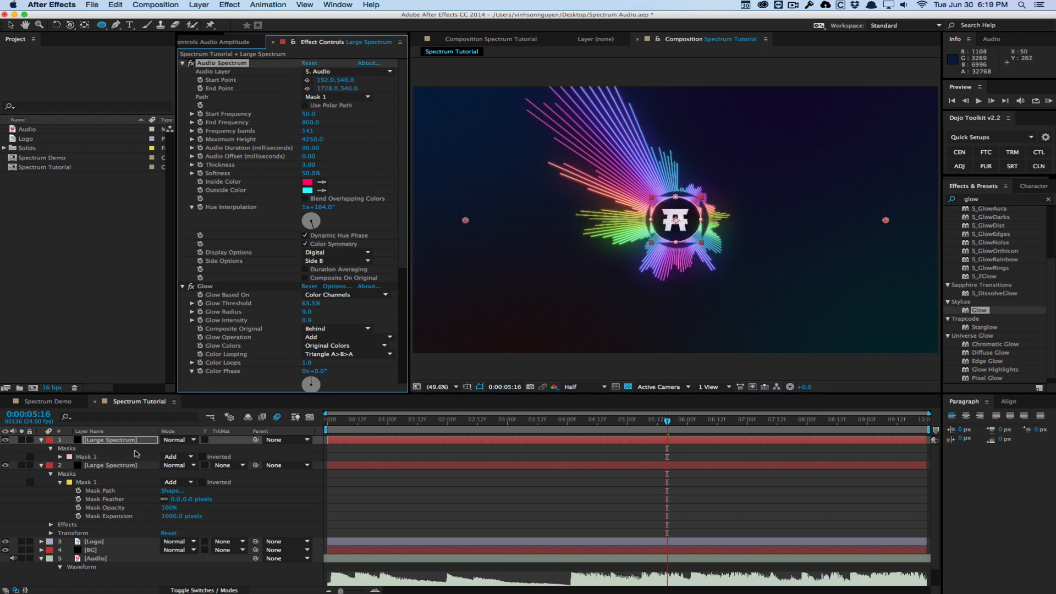
Set the new mask's Mask Expansion to 659 pixels.
left_click(59, 457)
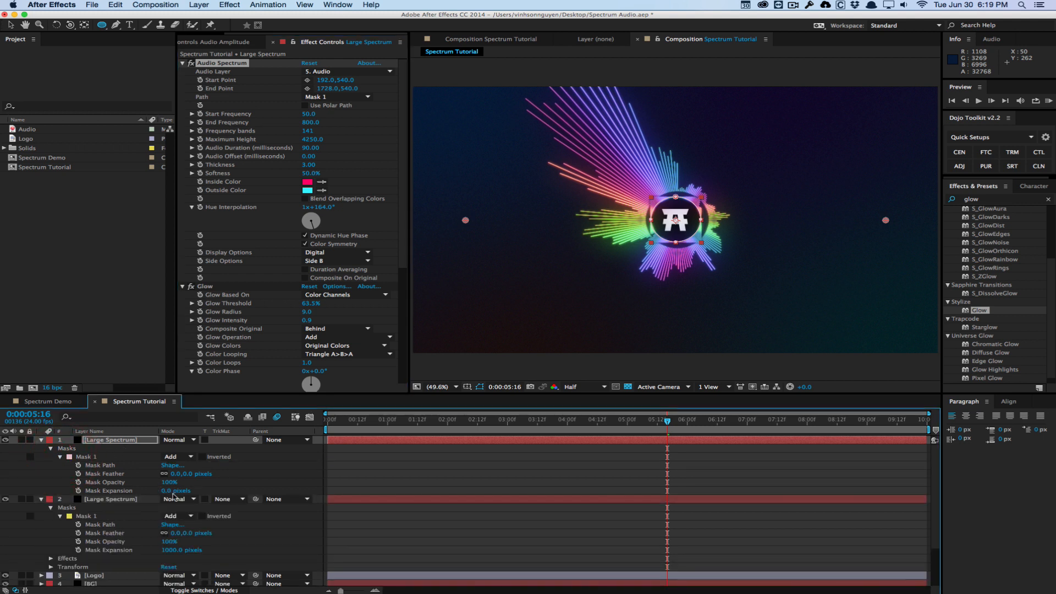
left_click_drag(170, 491, 497, 471)
left_click(503, 475)
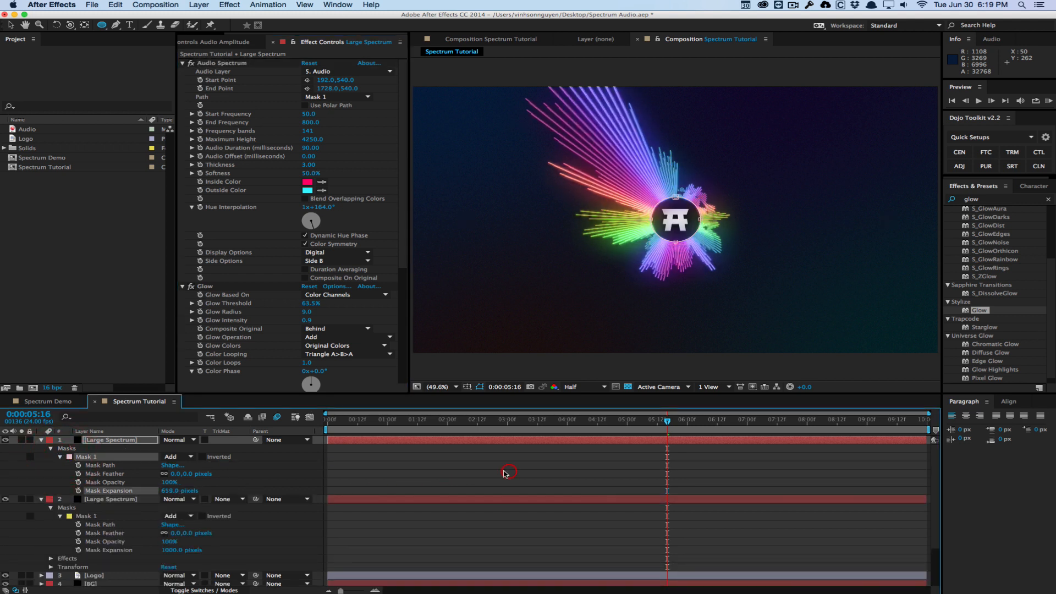
Rename the top spectrum layer as Small Spectrum.
left_click(137, 445)
key("Return")
type("Small")
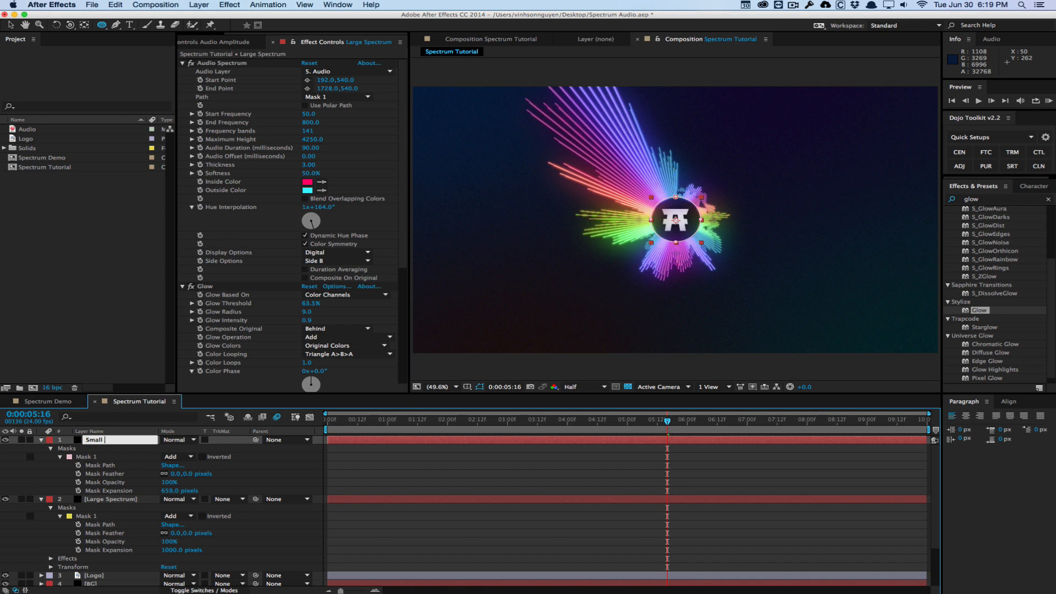
type(" Spectrum")
key("Return")
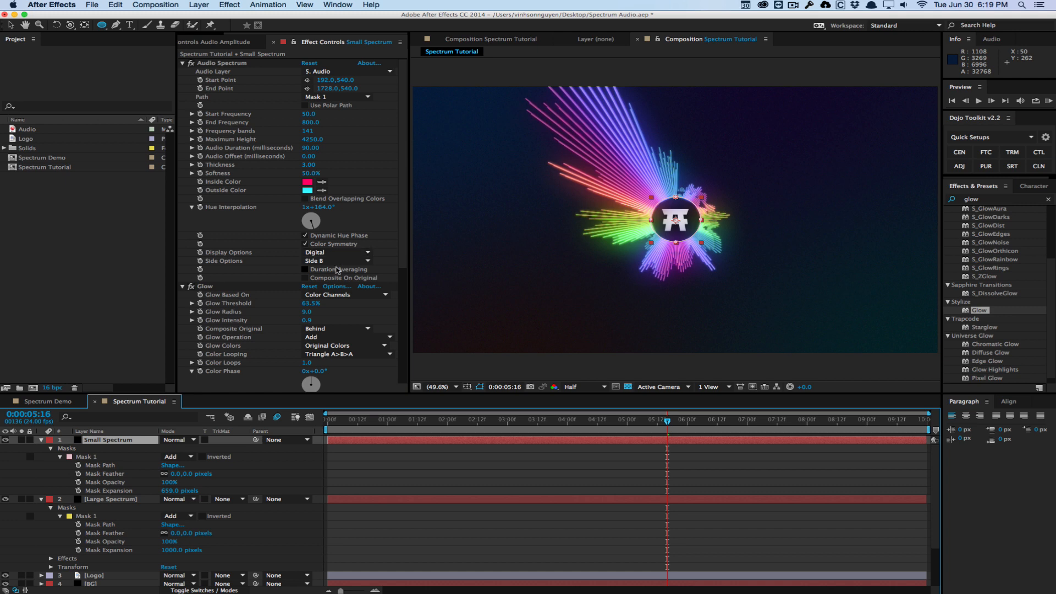
Solo the Small Spectrum, BG and Logo layers.
left_click(22, 440)
scroll(26, 510, "down", 3)
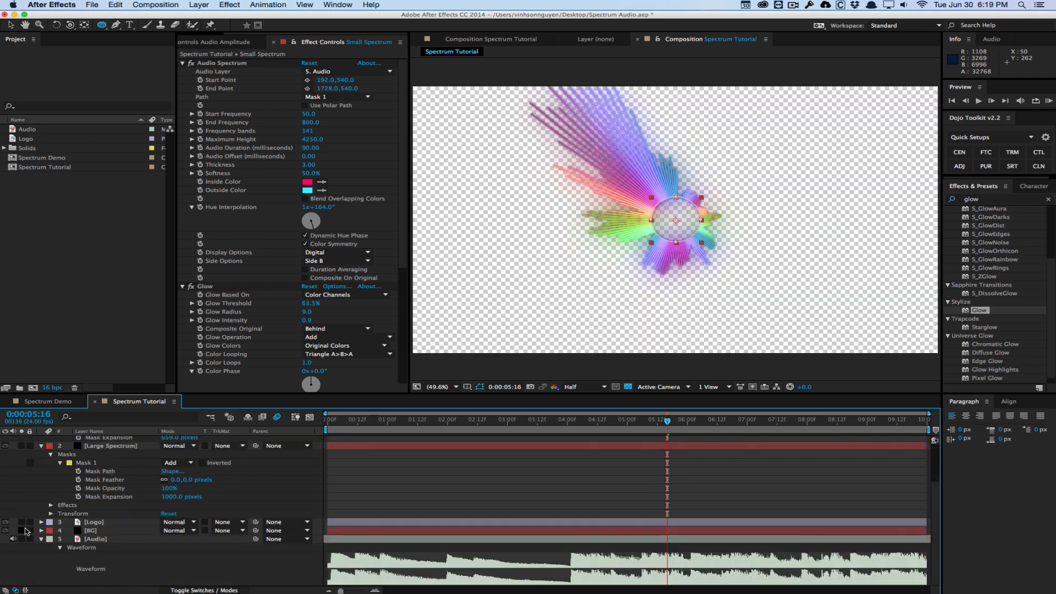
left_click(22, 531)
left_click(22, 522)
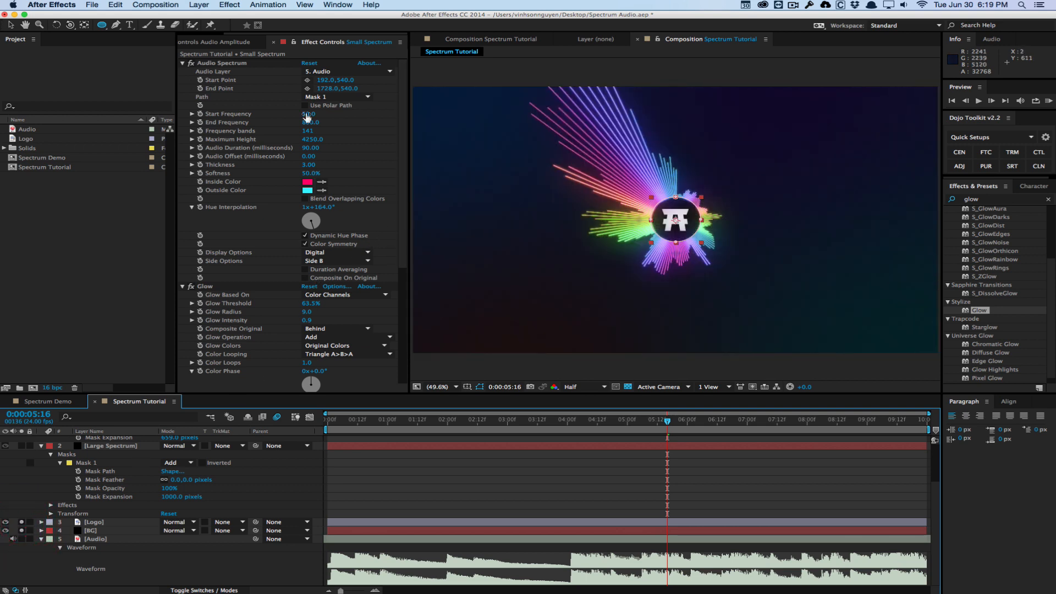
Lower the small spectrum's Maximum Height to 391, enable Duration Averaging and scrub the timeline to preview it.
left_click_drag(320, 145, 102, 177)
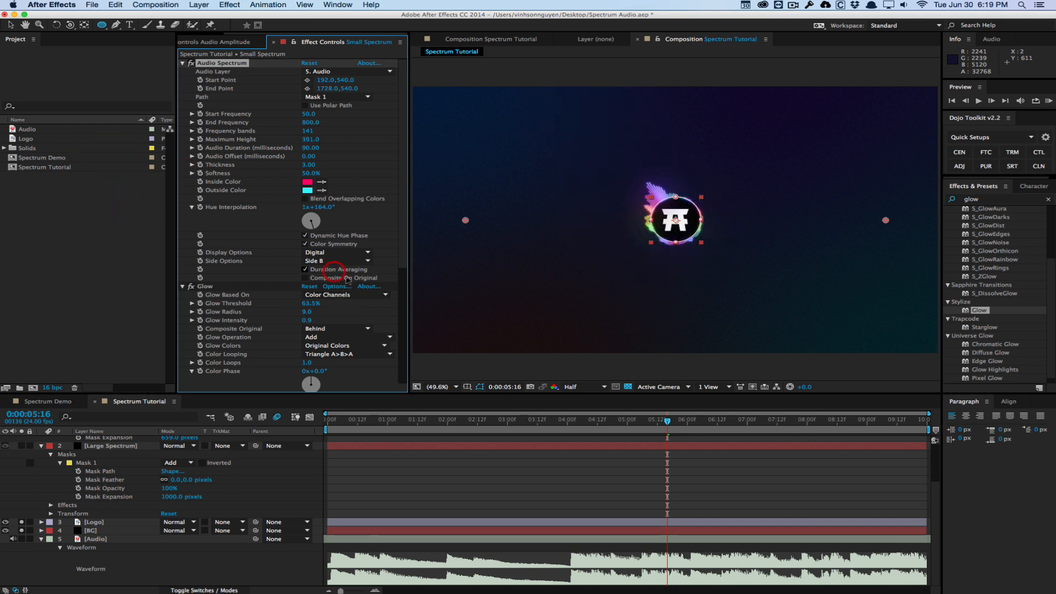
left_click(478, 372)
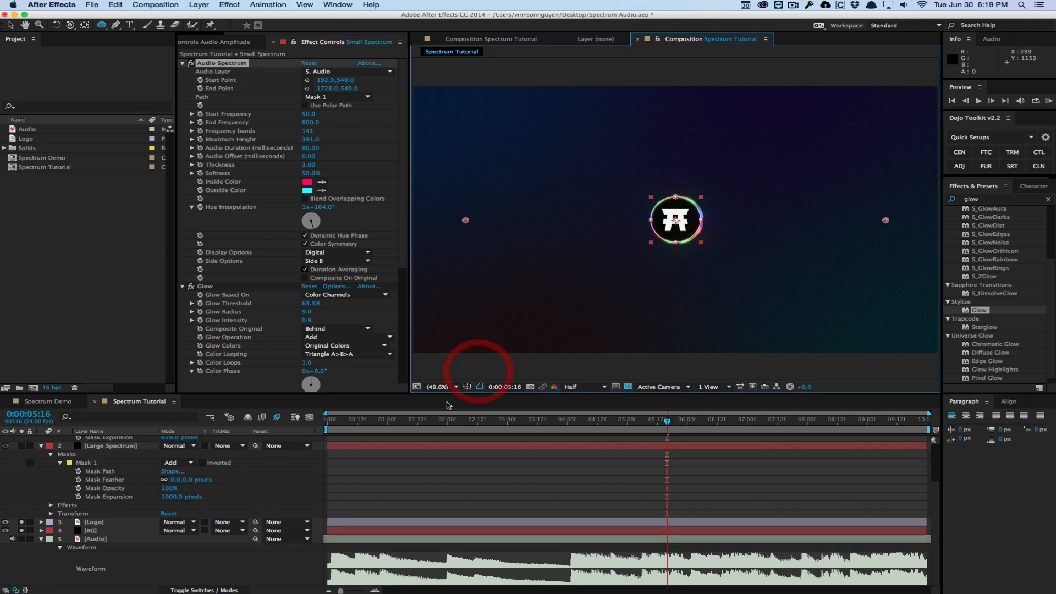
left_click_drag(404, 421, 592, 424)
left_click(547, 365)
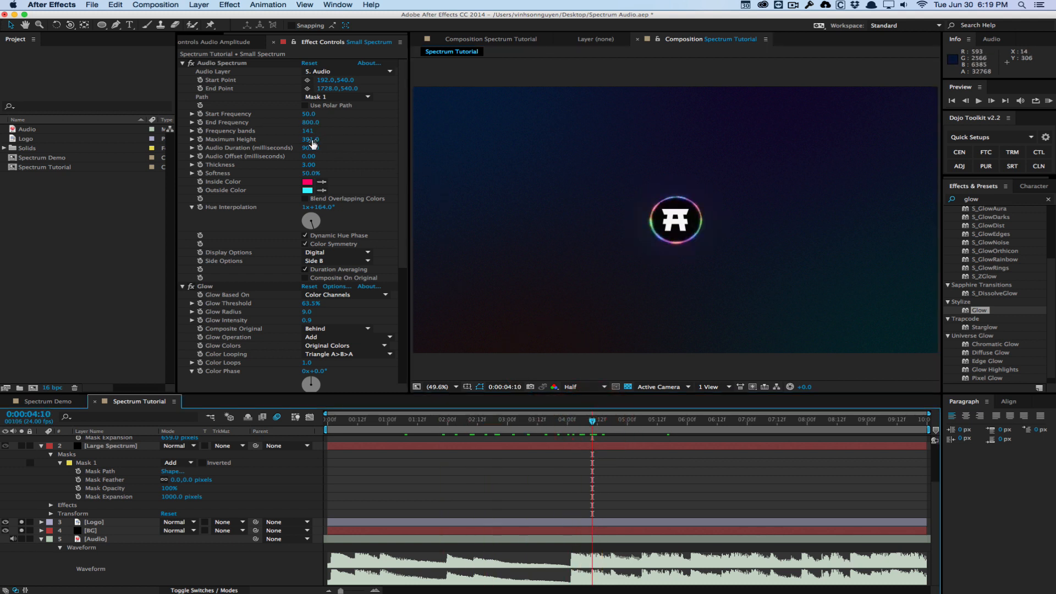
Set the small spectrum's Maximum Height to 1951 and Frequency bands to 96, scrubbing the timeline to check the ring.
left_click_drag(312, 144, 403, 130)
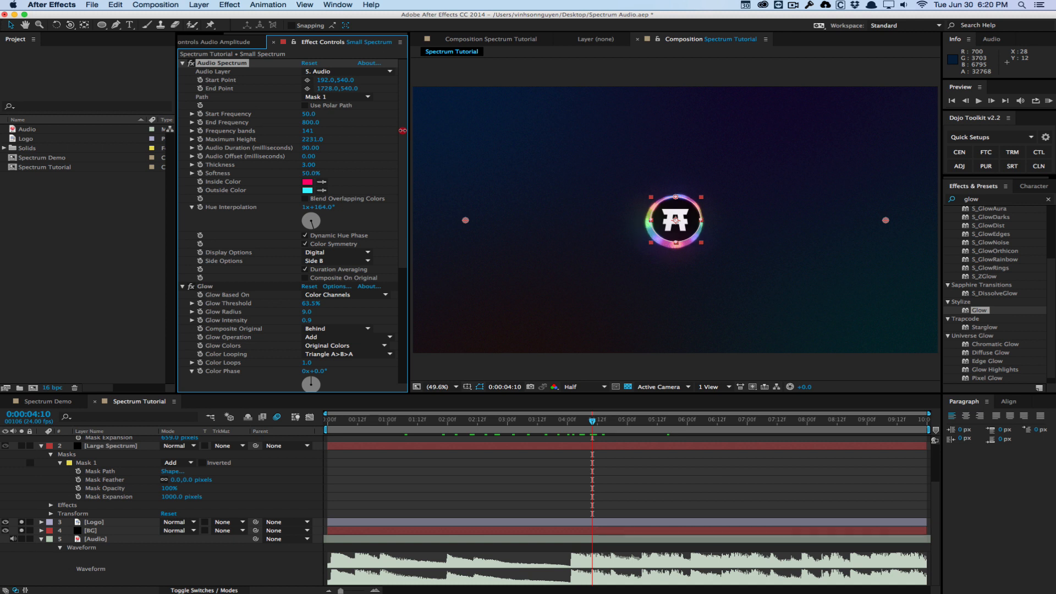
left_click_drag(590, 424, 857, 421)
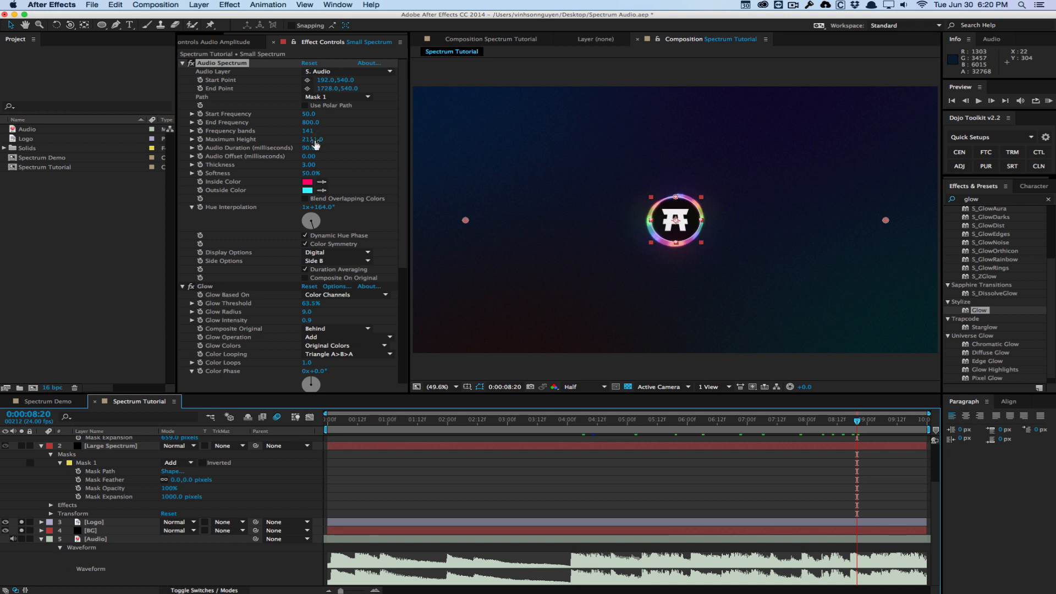
left_click_drag(315, 144, 301, 132)
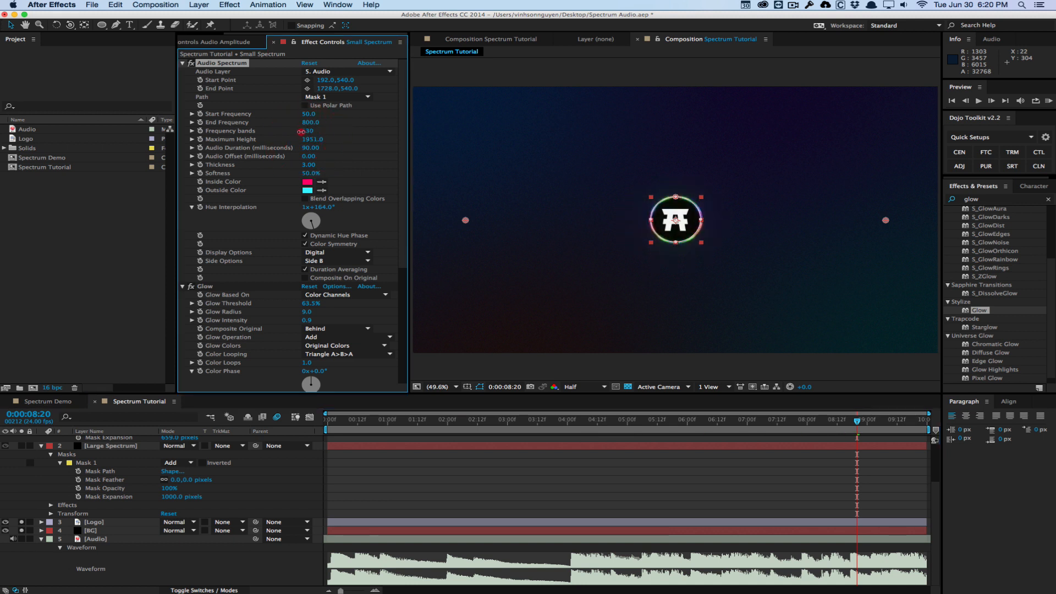
left_click(523, 82)
left_click(759, 422)
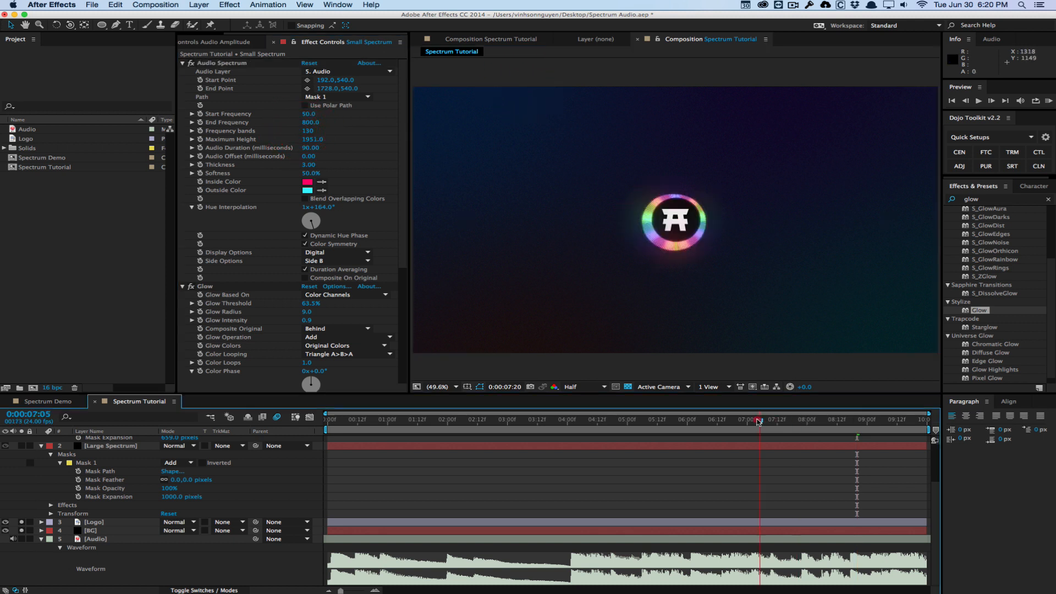
left_click_drag(759, 422, 857, 421)
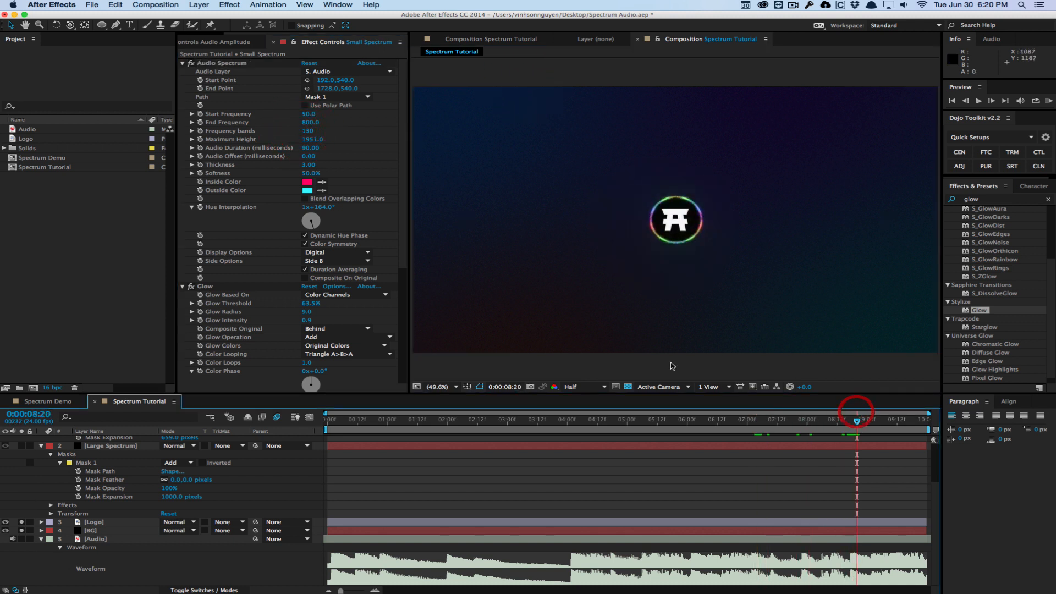
left_click_drag(308, 131, 288, 133)
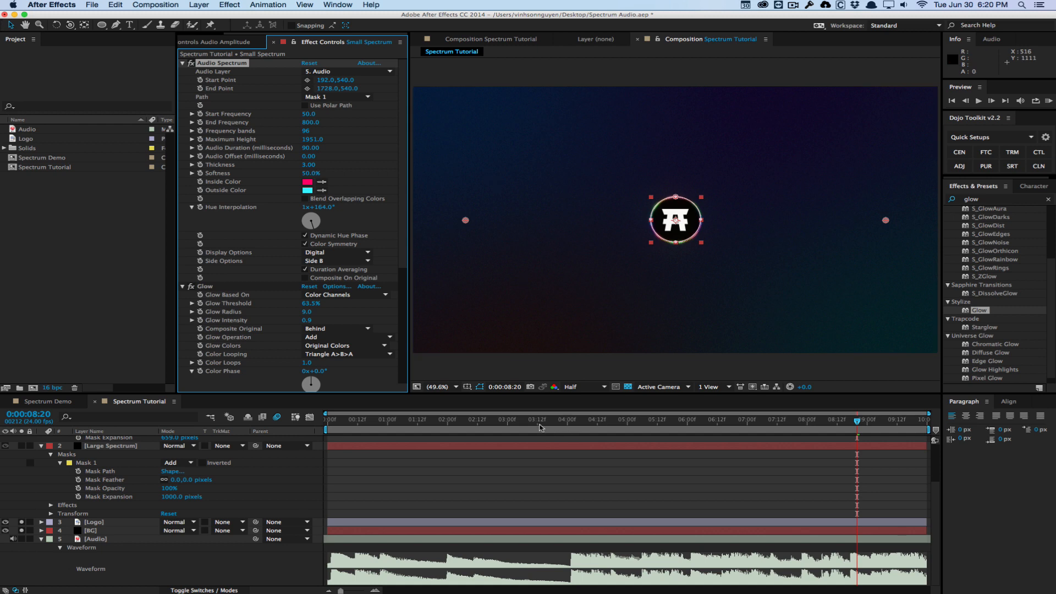
left_click_drag(523, 422, 591, 421)
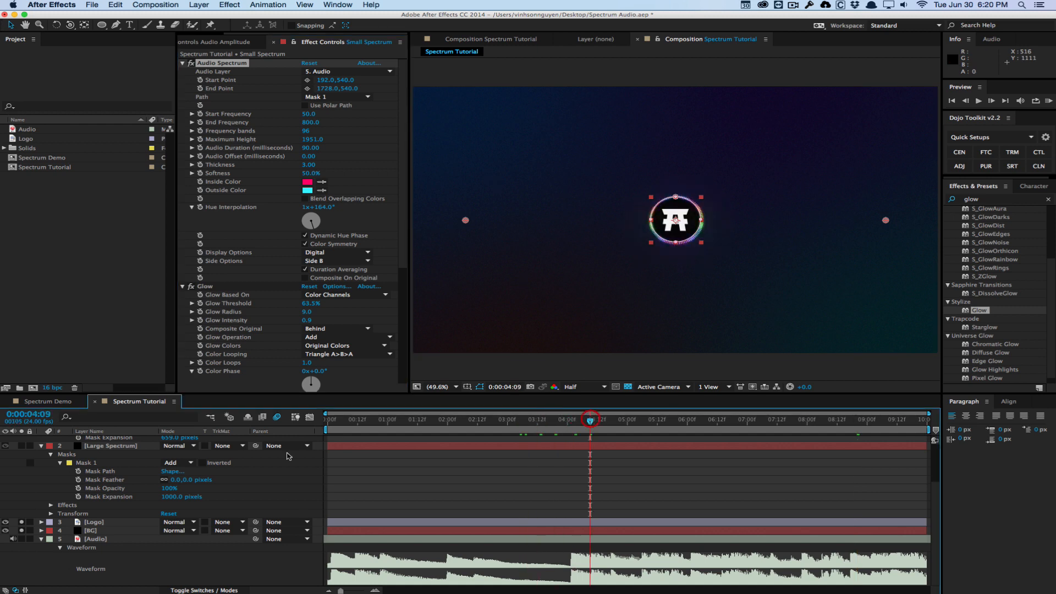
Turn off solo on the BG, Logo and Small Spectrum layers and preview the full composition.
left_click(20, 530)
scroll(24, 511, "up", 3)
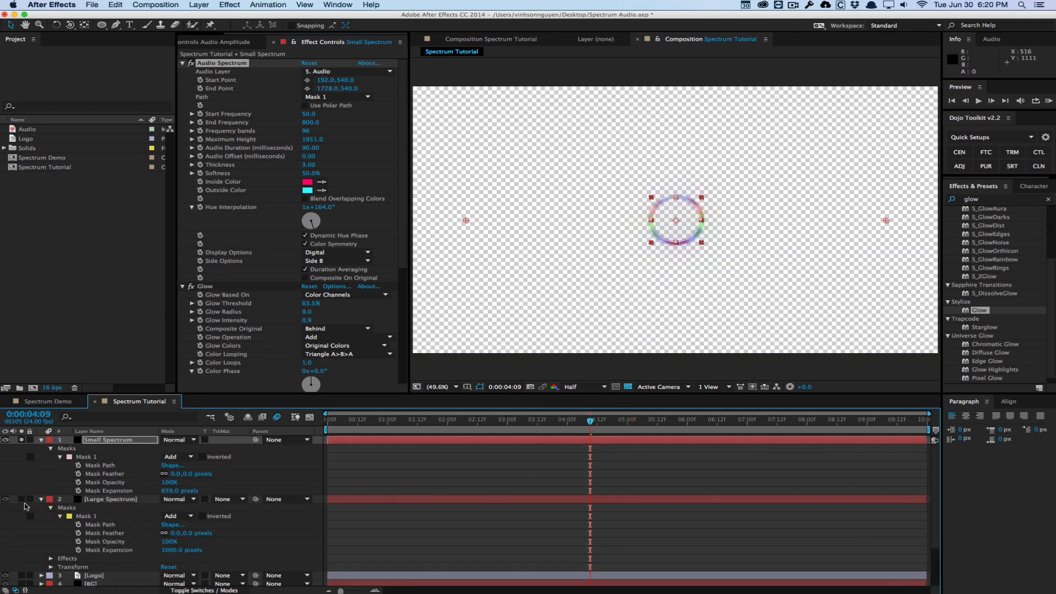
left_click(22, 442)
key("space")
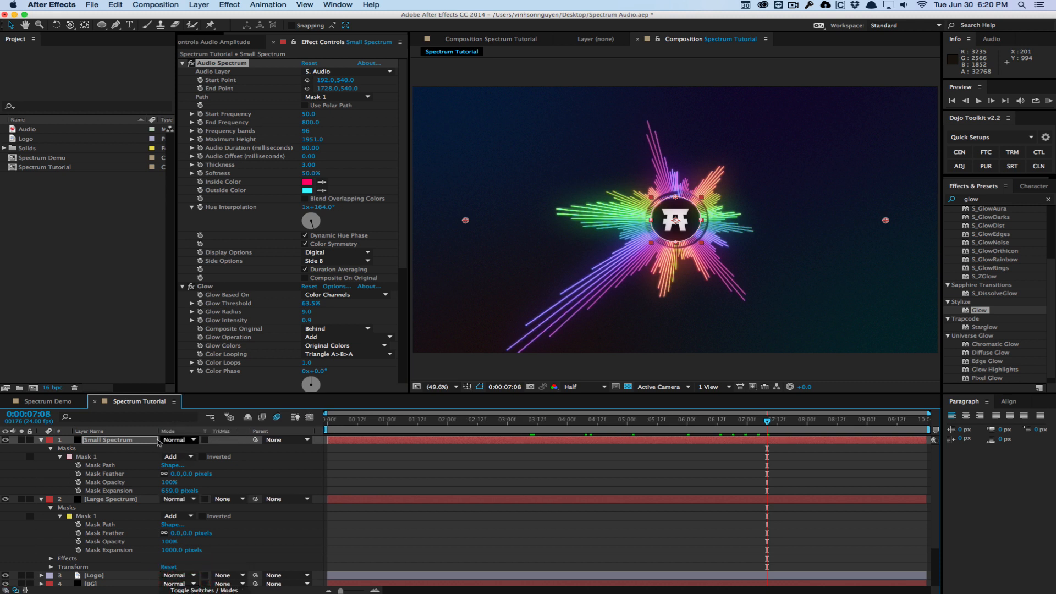
Set the blending mode of Small Spectrum and Large Spectrum to Add, preview the result and return to the start of the timeline.
left_click(117, 500, "shift")
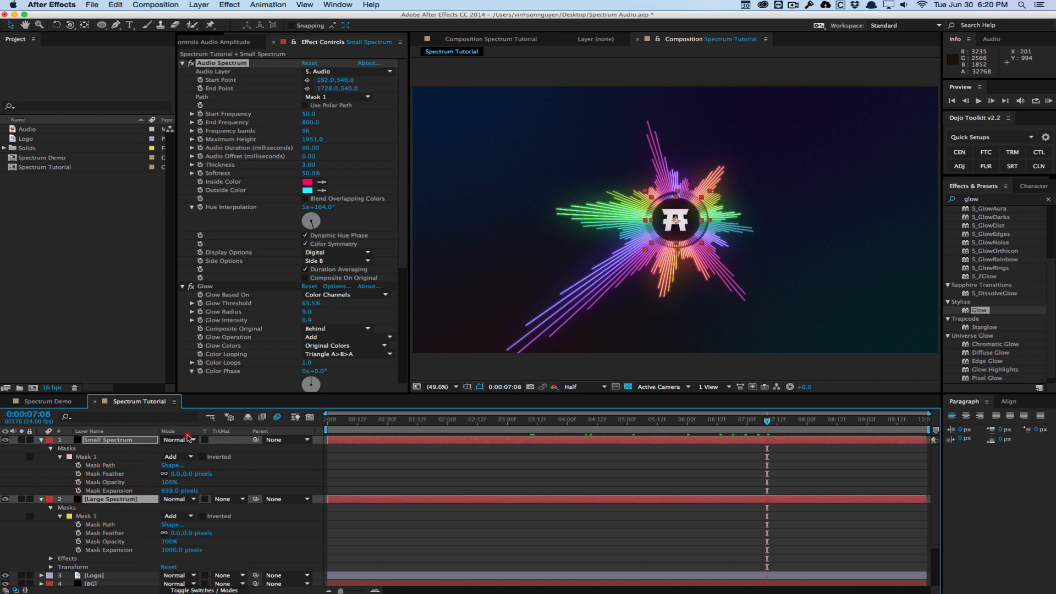
left_click(176, 440)
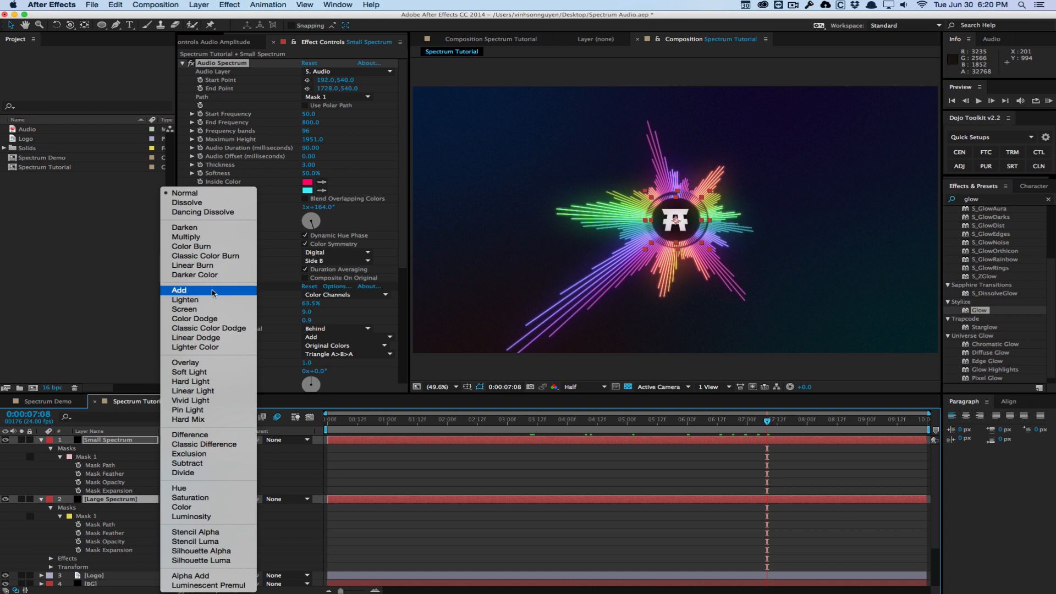
left_click(180, 291)
left_click(506, 366)
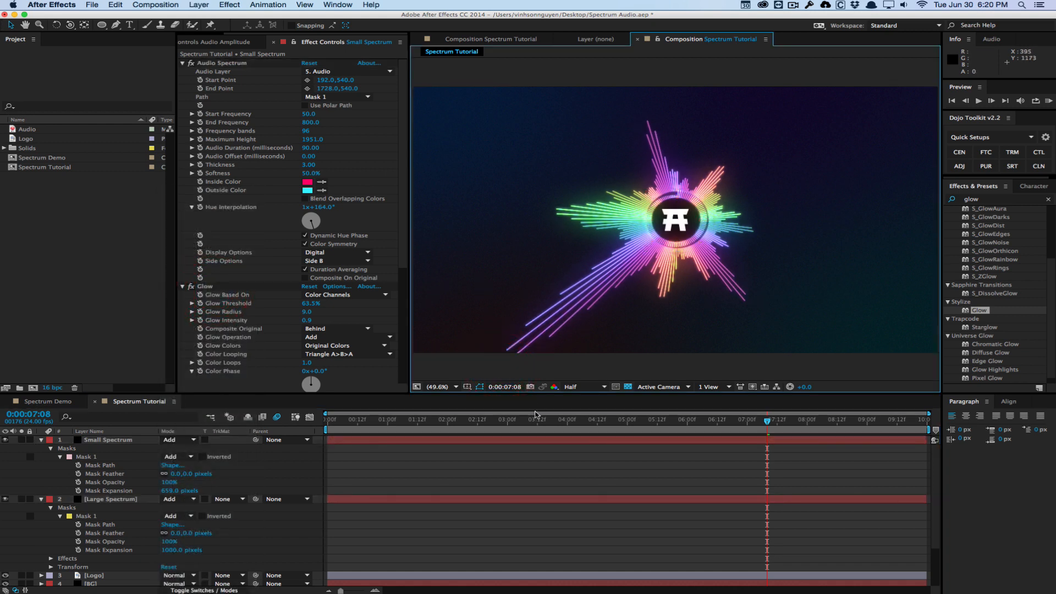
key("space")
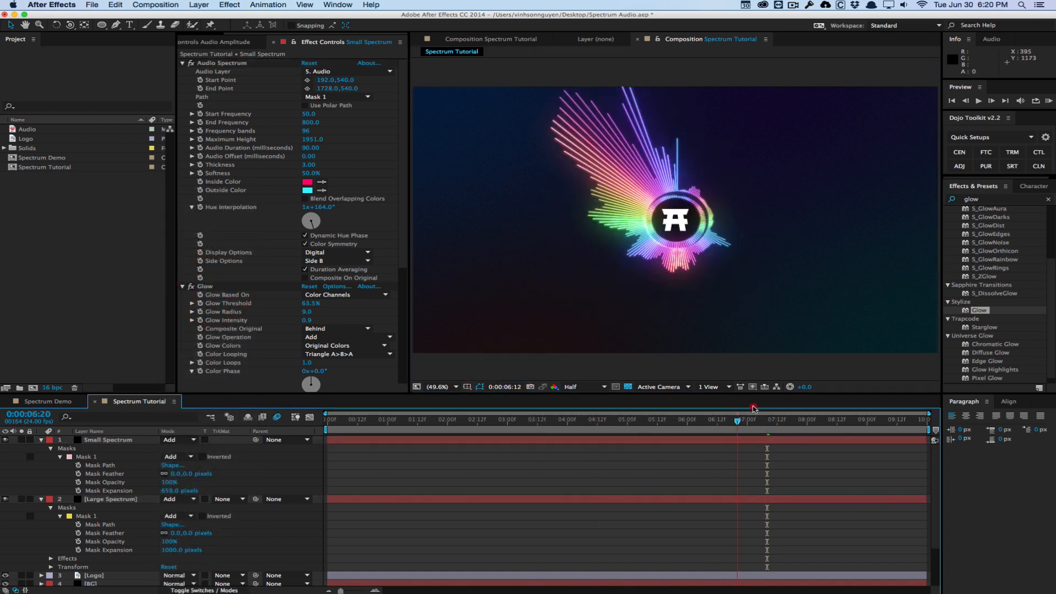
left_click_drag(782, 406, 328, 425)
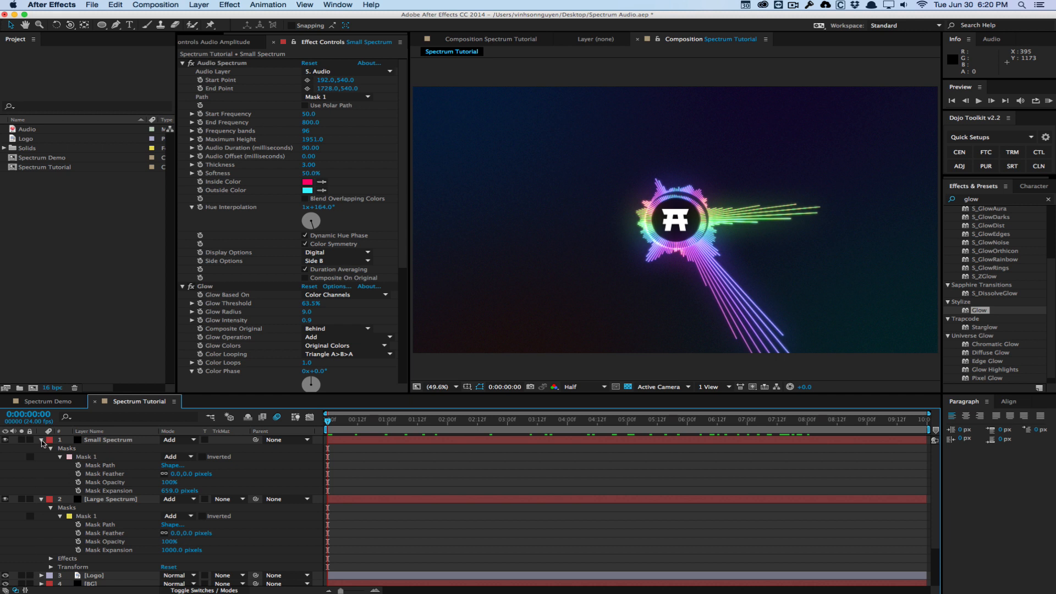
Collapse both spectrum layers and convert the Audio layer's sound to keyframes with the Keyframe Assistant.
left_click(42, 440)
left_click(42, 449)
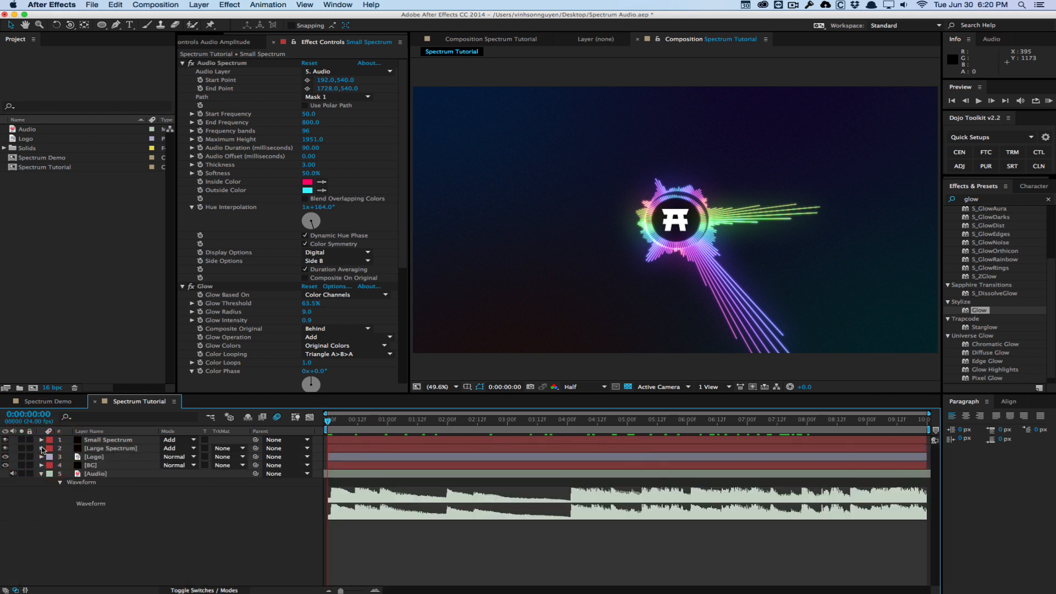
left_click(102, 476)
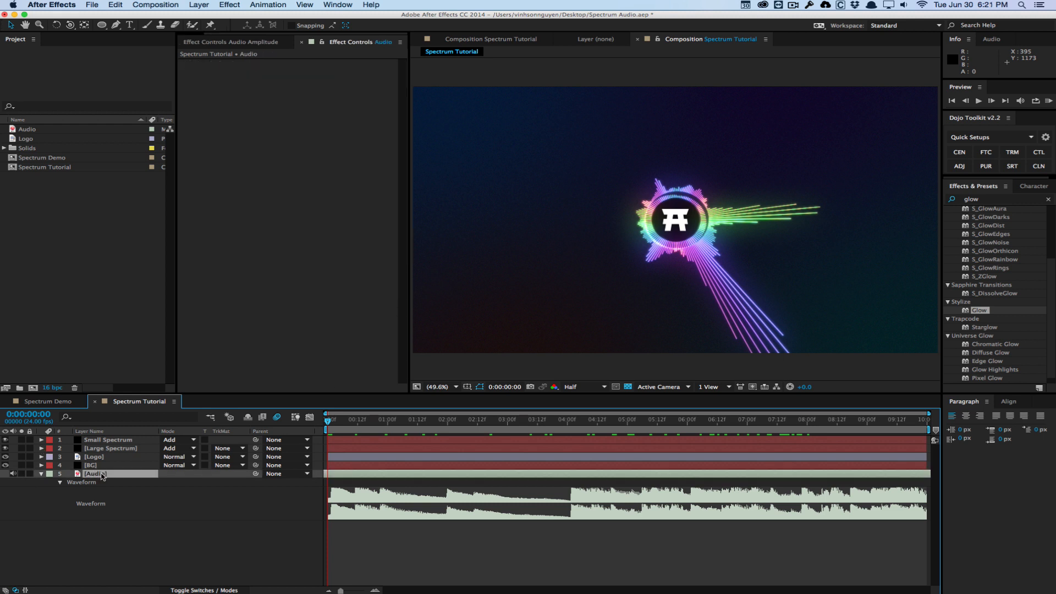
right_click(102, 476)
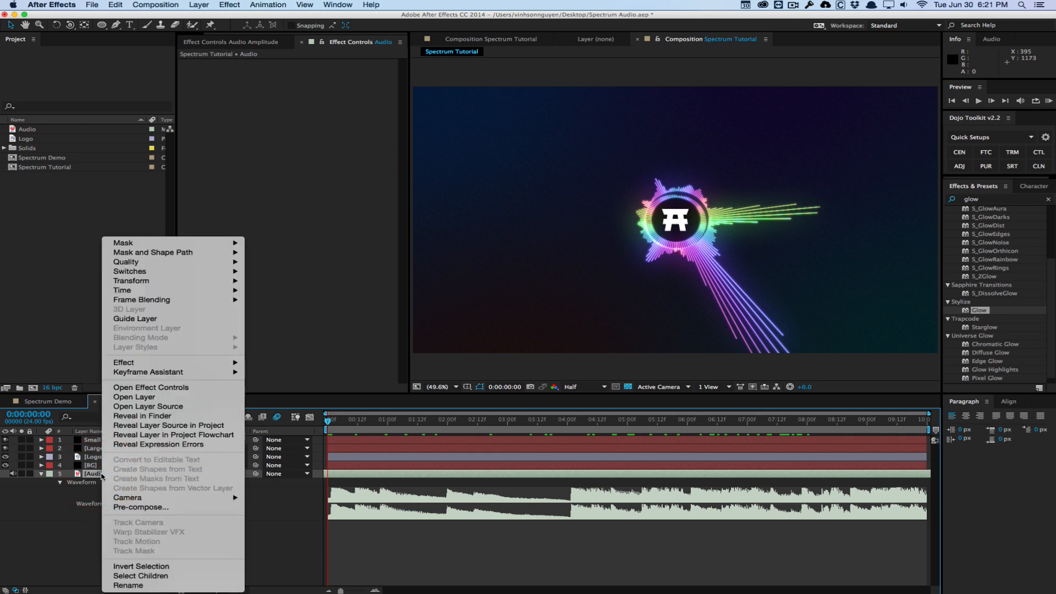
mouse_move(231, 371)
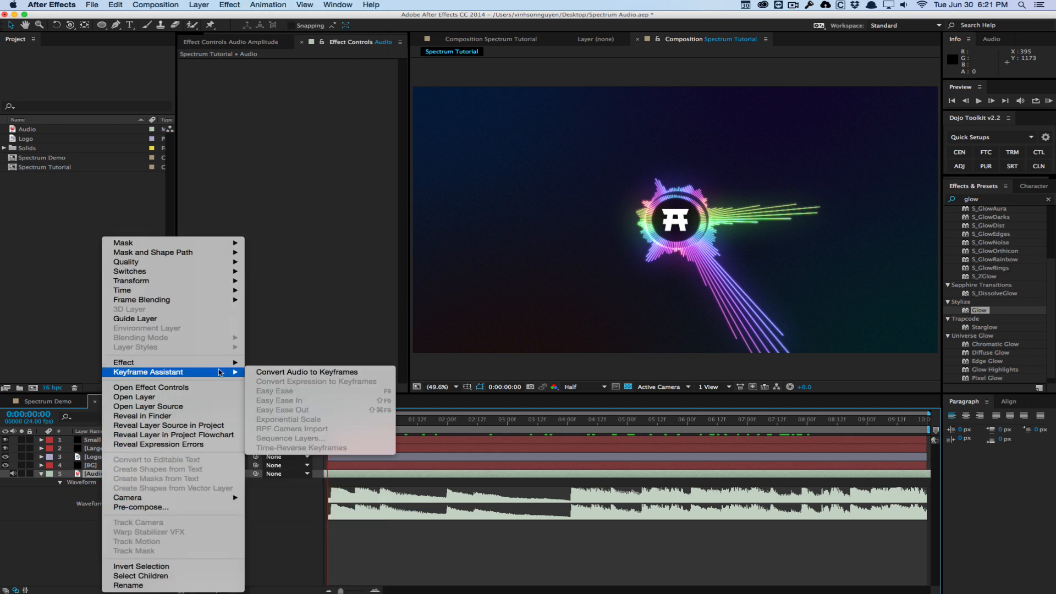
left_click(348, 373)
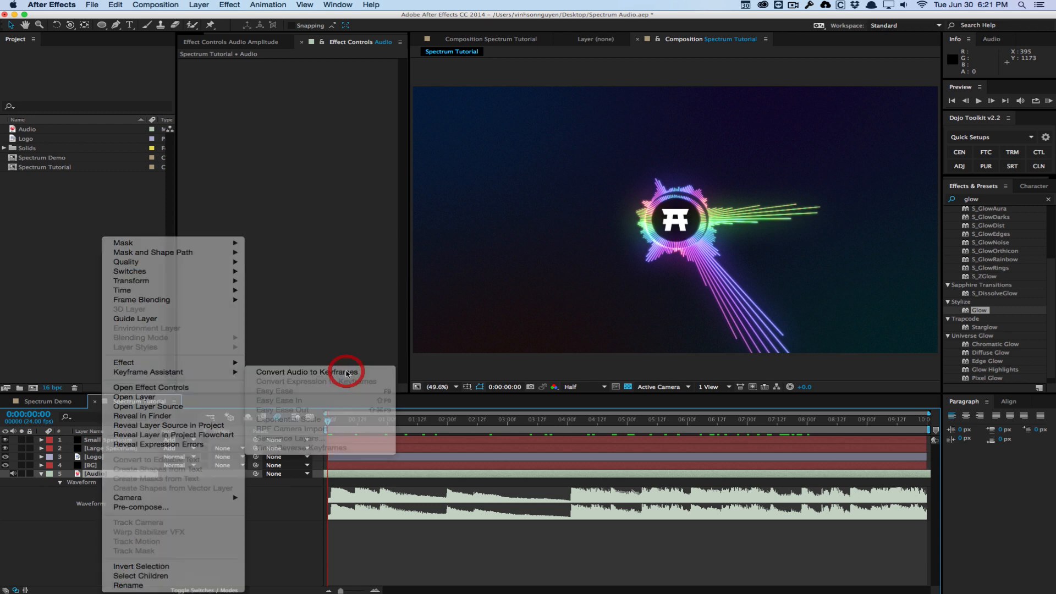
Expand the Audio Amplitude layer and its effects to show the Left, Right and Both Channels keyframes.
left_click(150, 442)
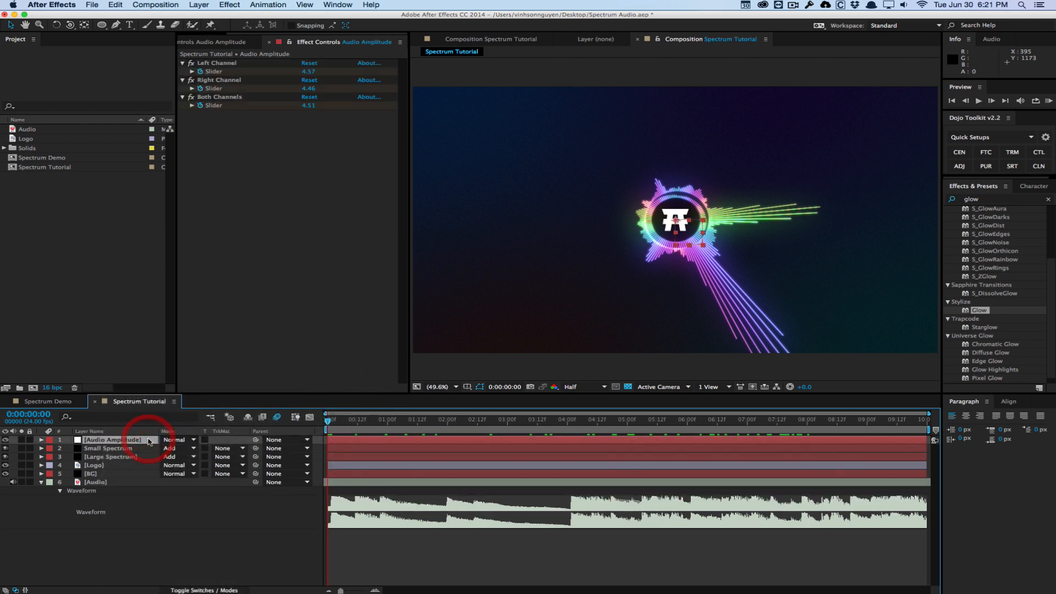
left_click(42, 440)
left_click(50, 448)
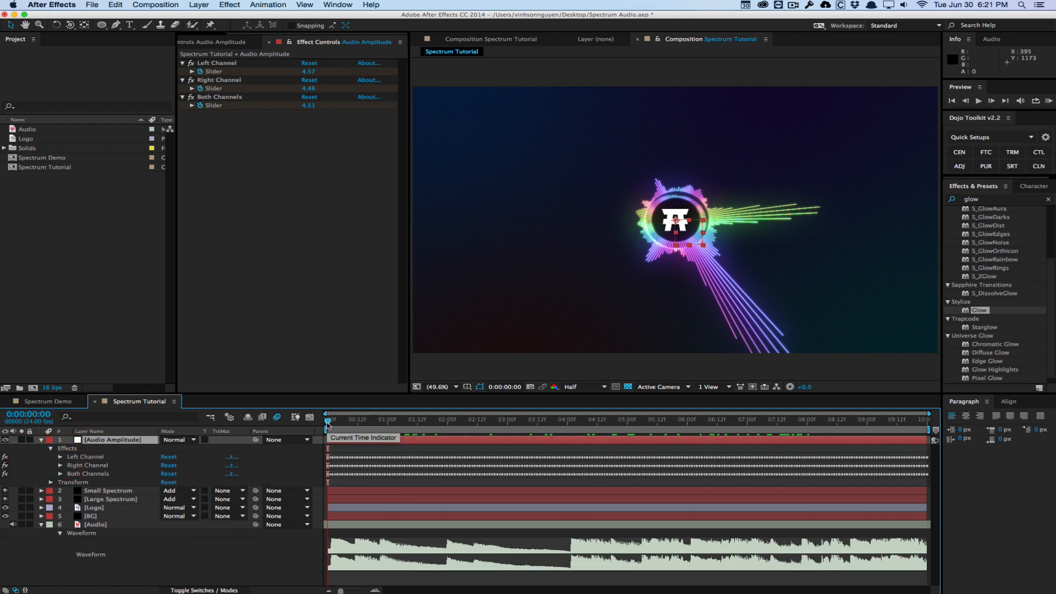
Delete the Right Channel and Left Channel effects from the Audio Amplitude layer, leaving only Both Channels.
mouse_move(327, 424)
left_mouse_down()
mouse_move(602, 401)
mouse_move(327, 421)
left_mouse_up()
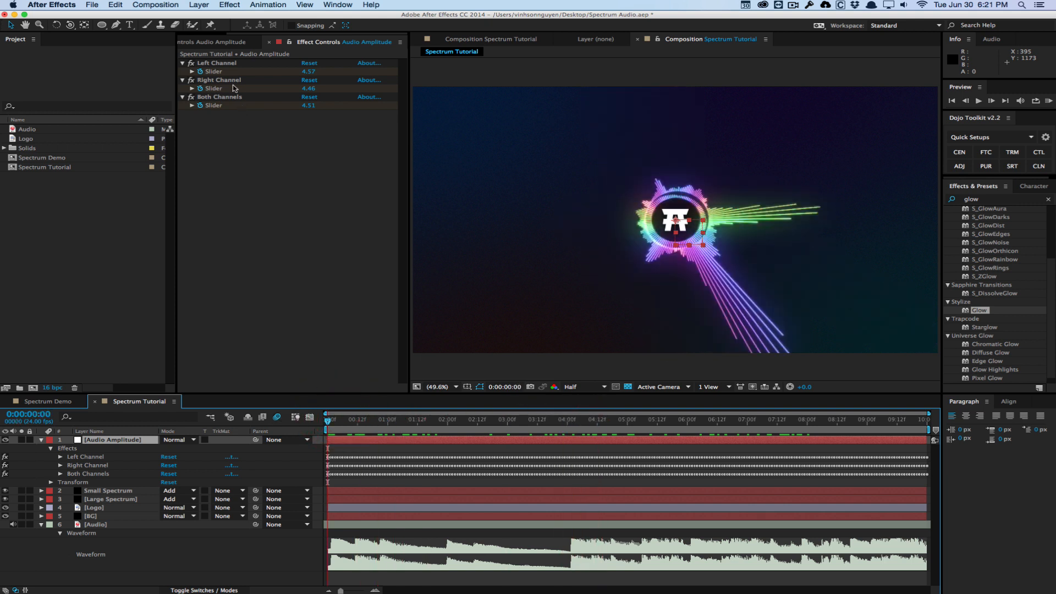
left_click(236, 84)
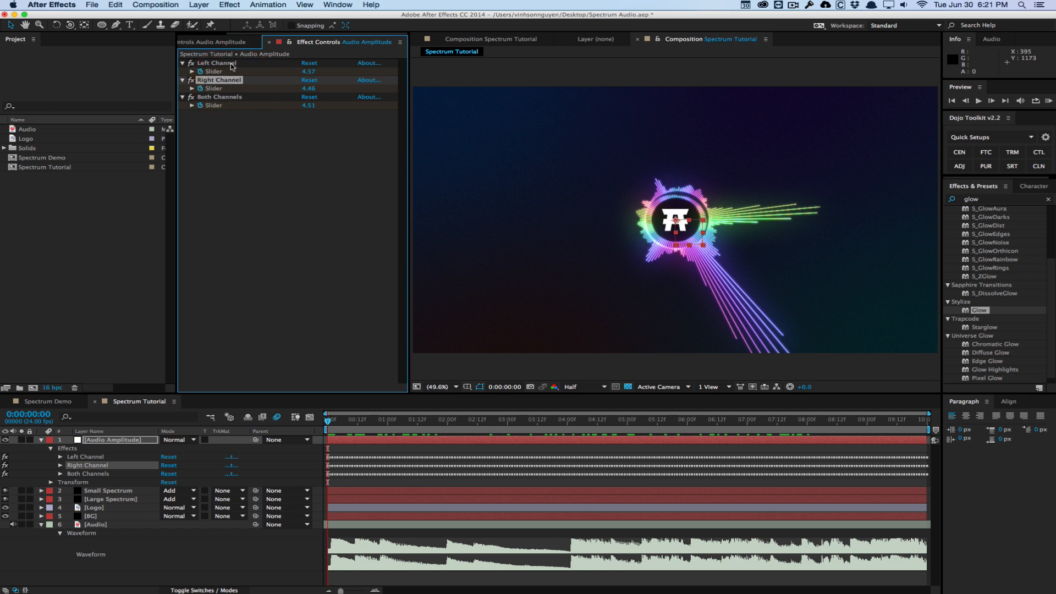
key("Delete")
left_click(232, 64)
key("Delete")
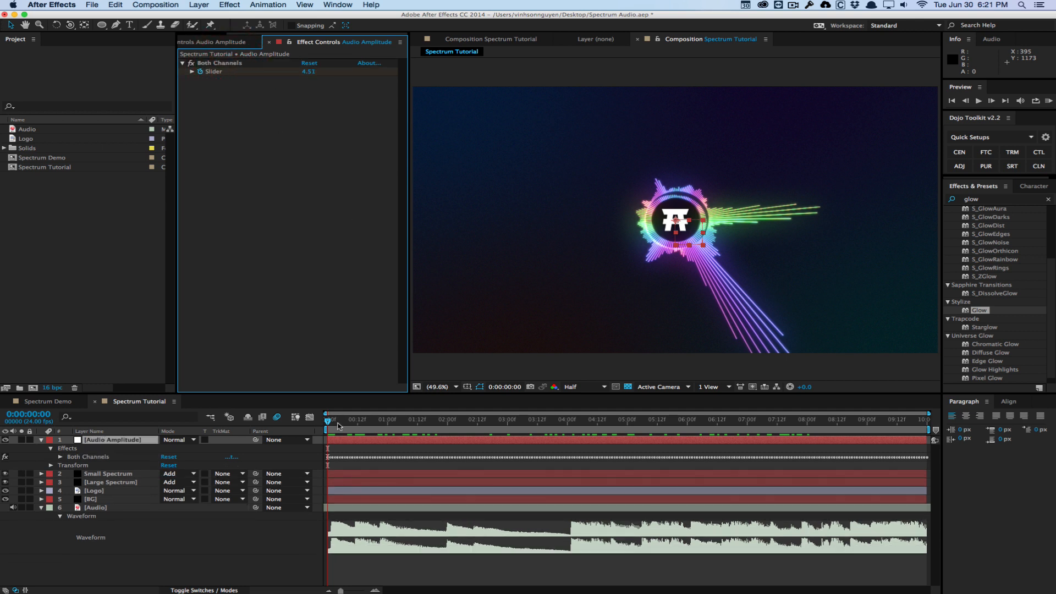
Scrub through the timeline to watch the Both Channels slider react to the audio, and return to the start.
left_click_drag(337, 425, 472, 420)
left_click(344, 422)
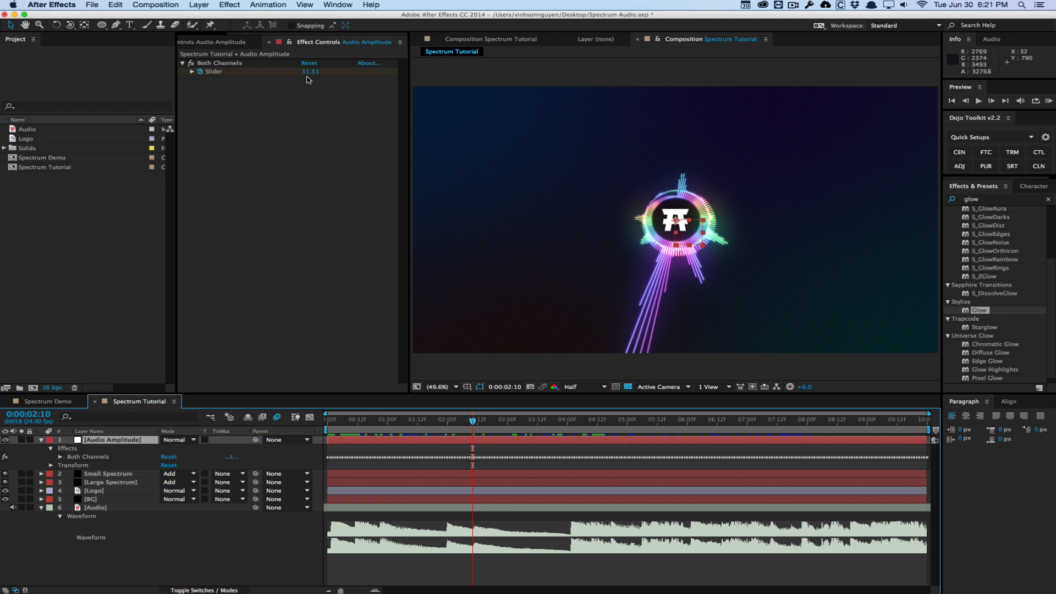
left_click_drag(367, 424, 315, 426)
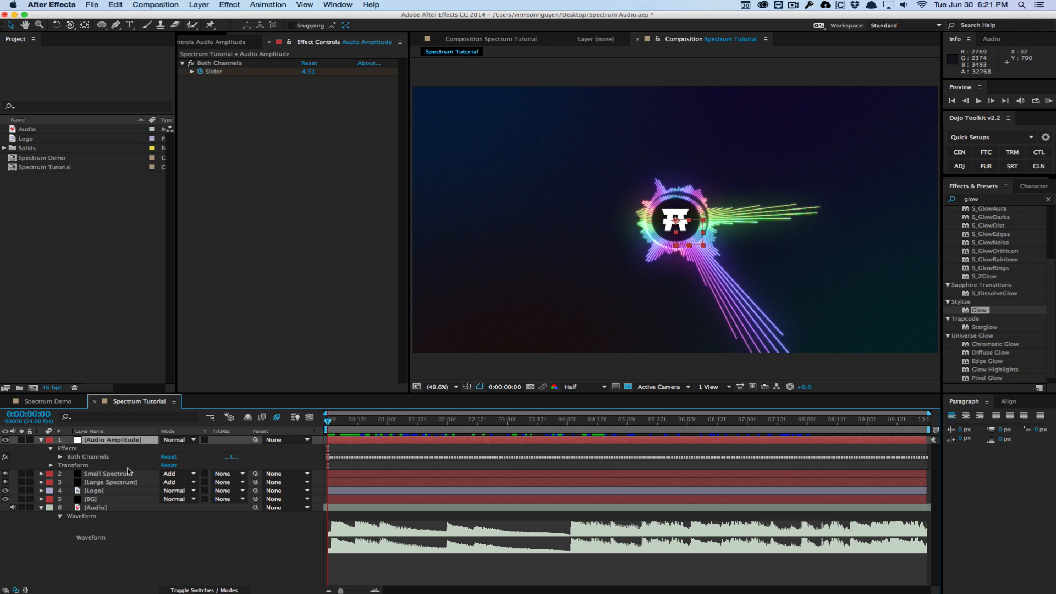
Create a new composition-sized solid layer named Particles.
left_click(197, 5)
mouse_move(220, 18)
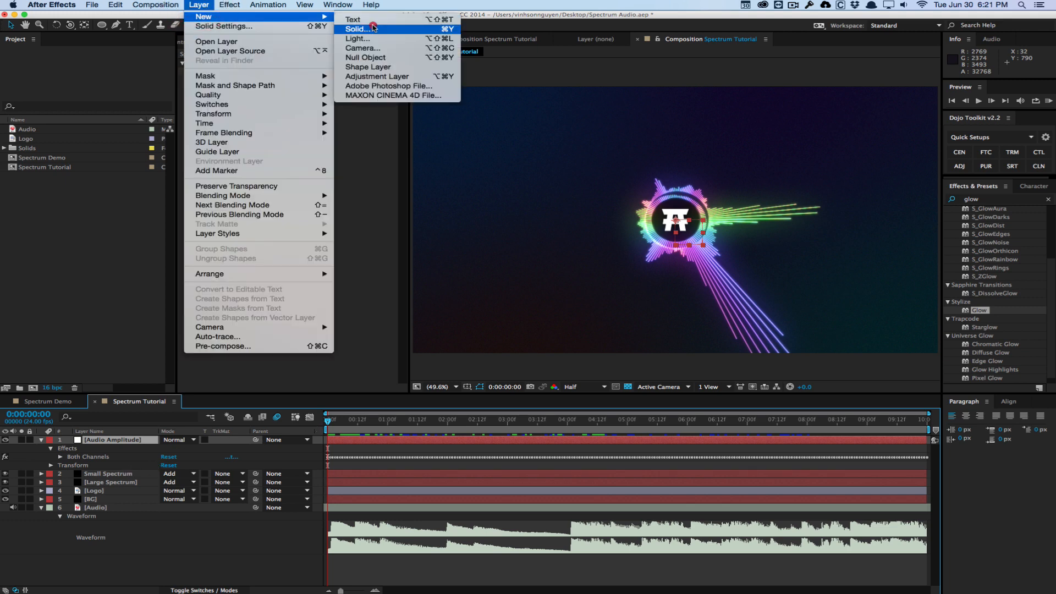
left_click(373, 28)
key("BackSpace")
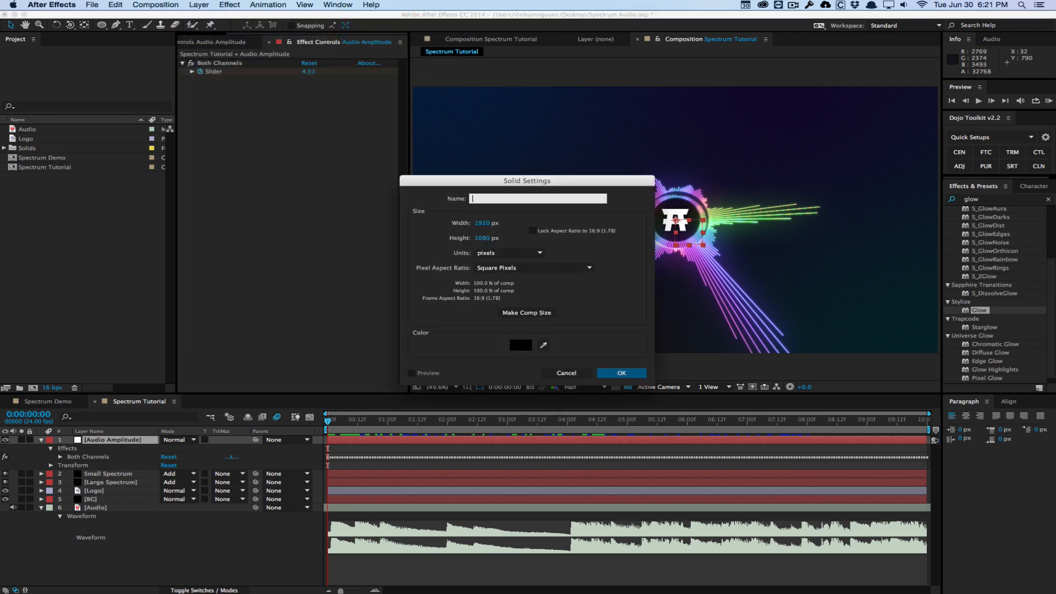
type("Particles")
key("Return")
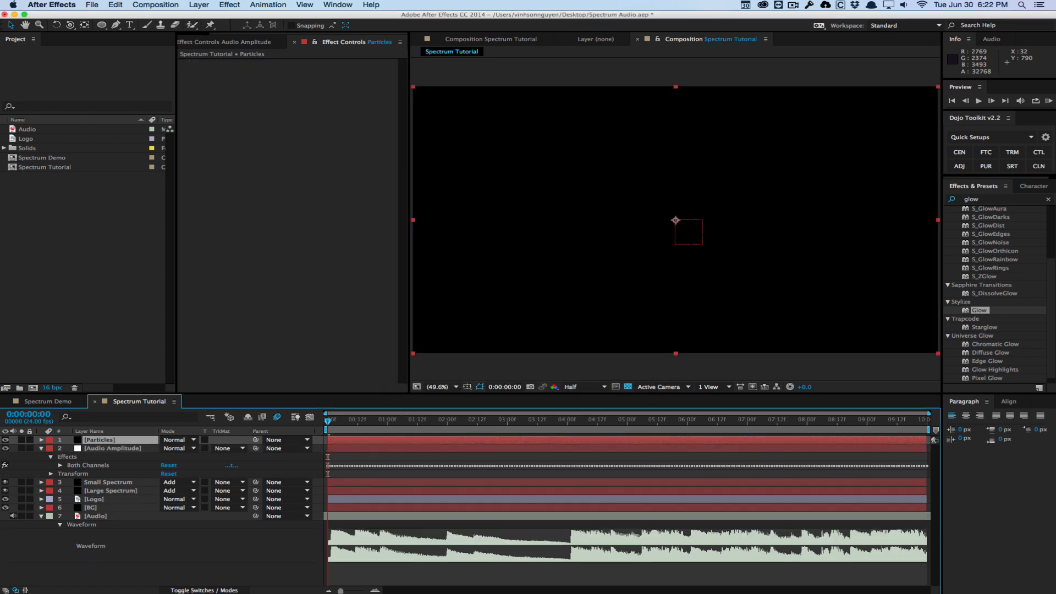
Apply the Trapcode Particular effect to the Particles layer and preview the particles up to 0:00:03:19.
left_click(229, 4)
scroll(264, 401, "down", 3)
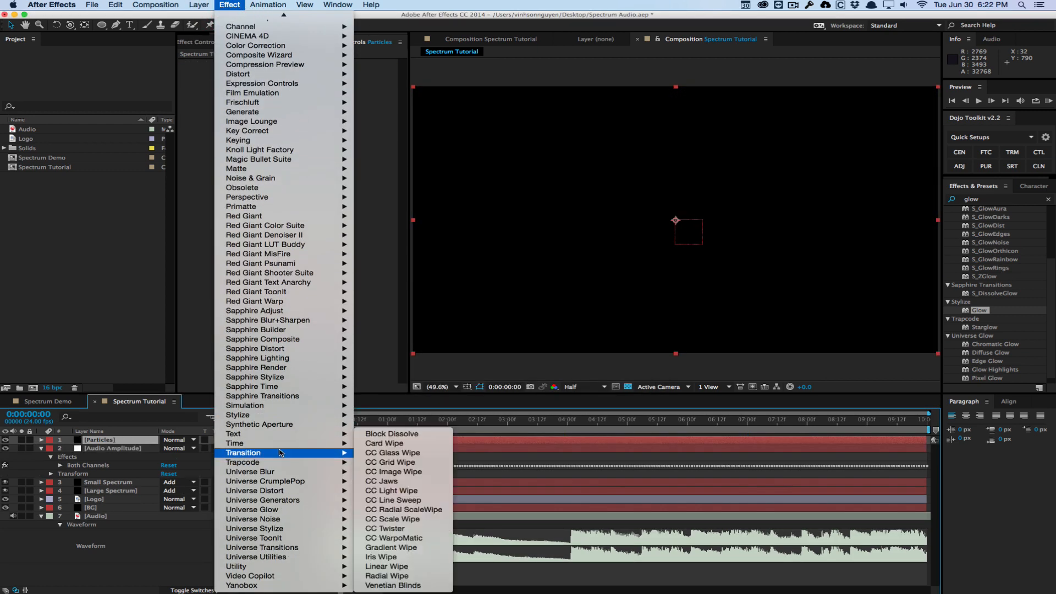
mouse_move(287, 464)
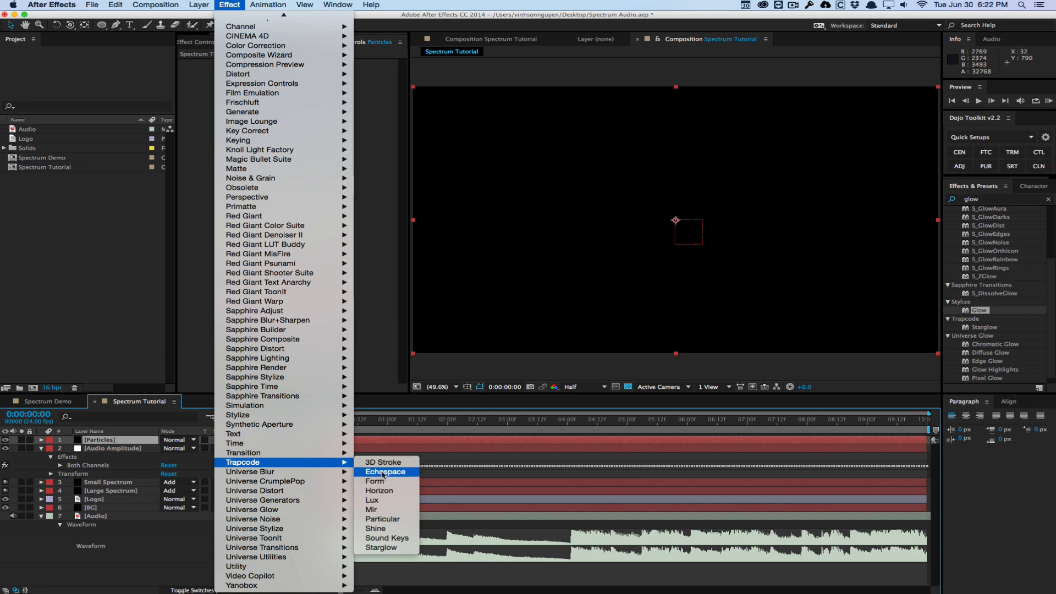
left_click(394, 519)
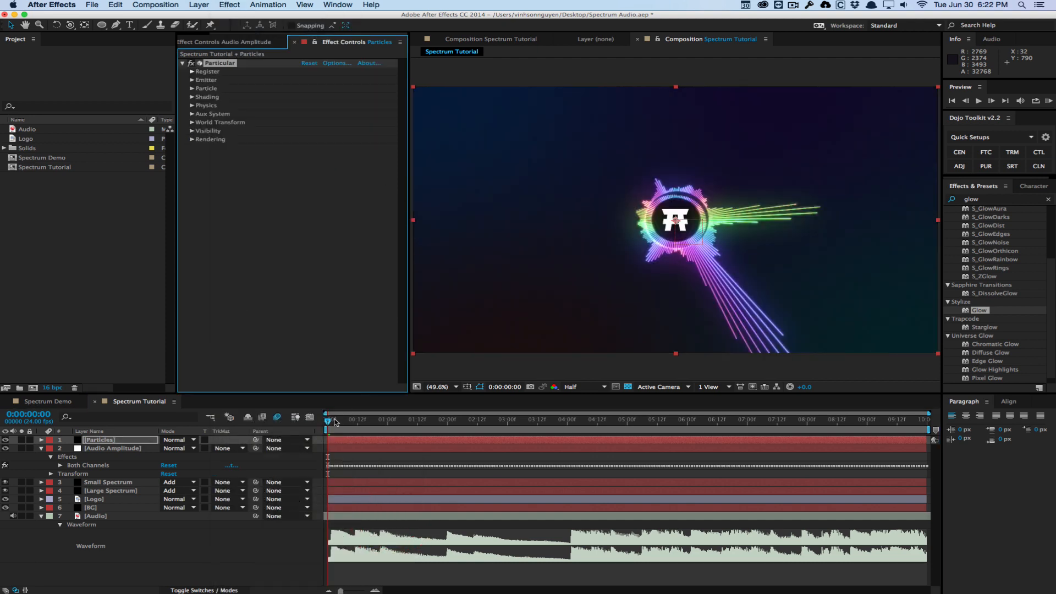
left_click_drag(339, 421, 554, 402)
Set Particular's emitter to 125 Particles/sec and a Velocity of 0.
left_click(192, 81)
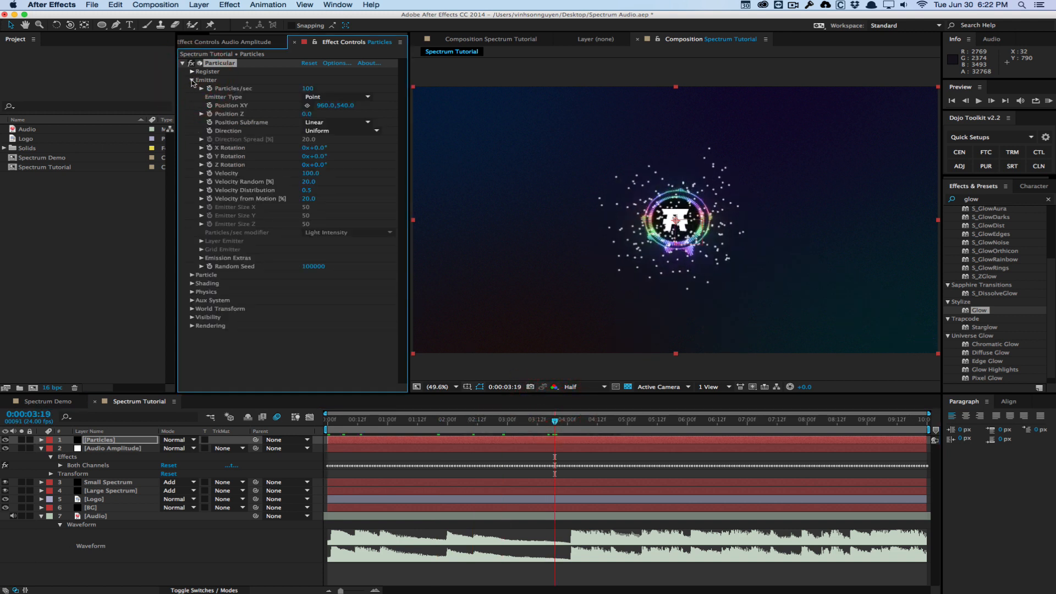
left_click(308, 89)
type("125")
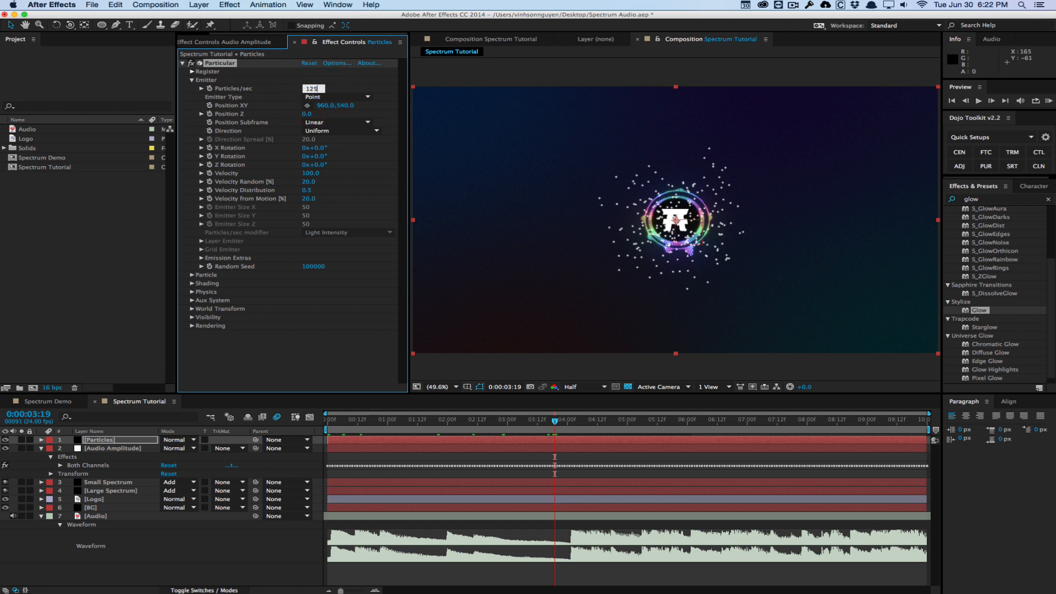
key("Return")
left_click(309, 173)
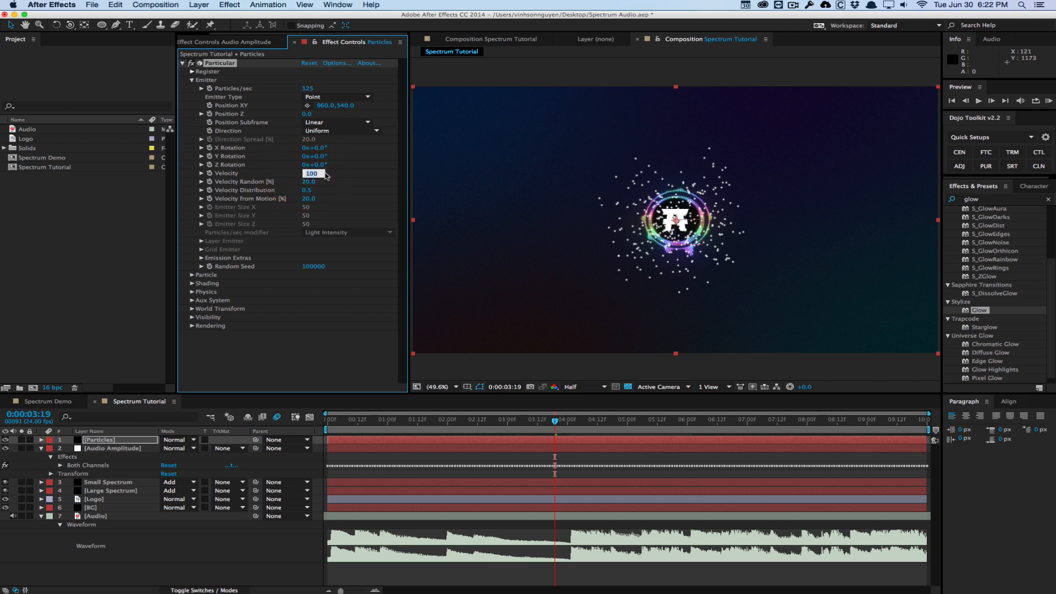
type("0")
key("Return")
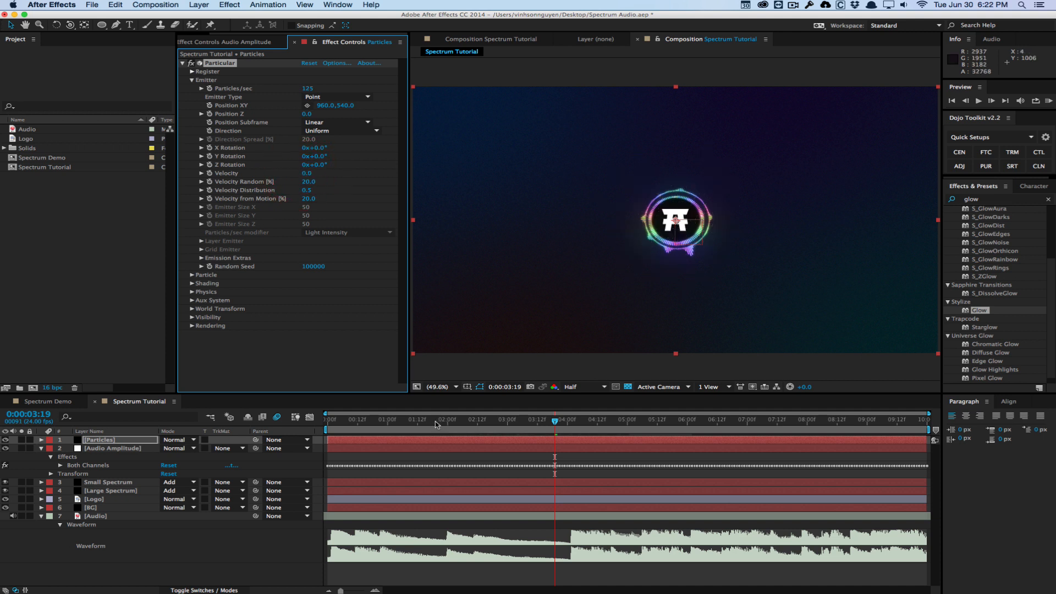
Try a higher emitter Velocity at 0:00:04:03, where the music gets loud, and undo the change.
left_click_drag(542, 419, 575, 424)
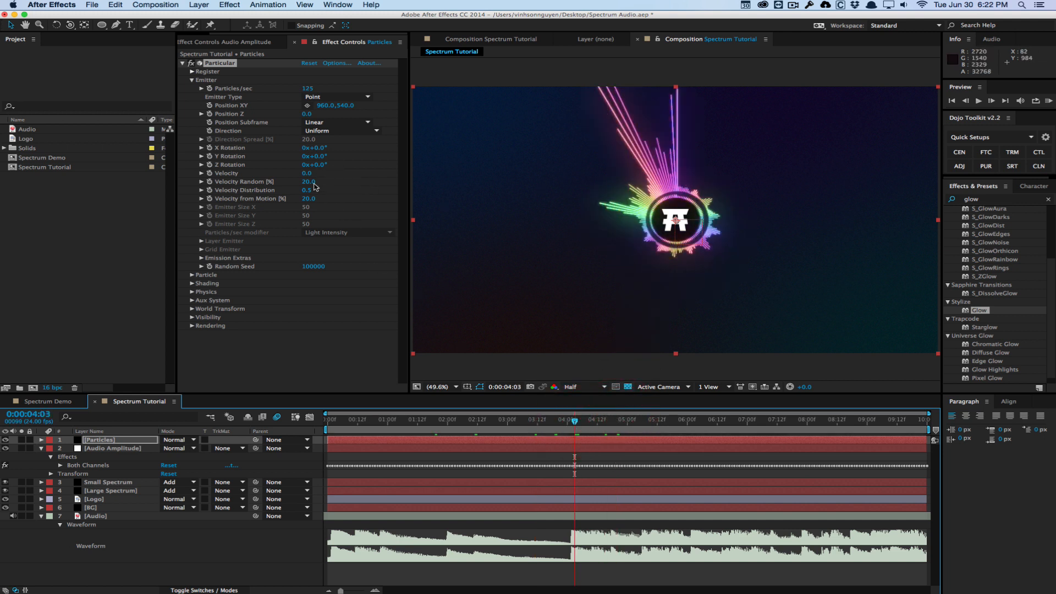
left_click_drag(308, 174, 327, 172)
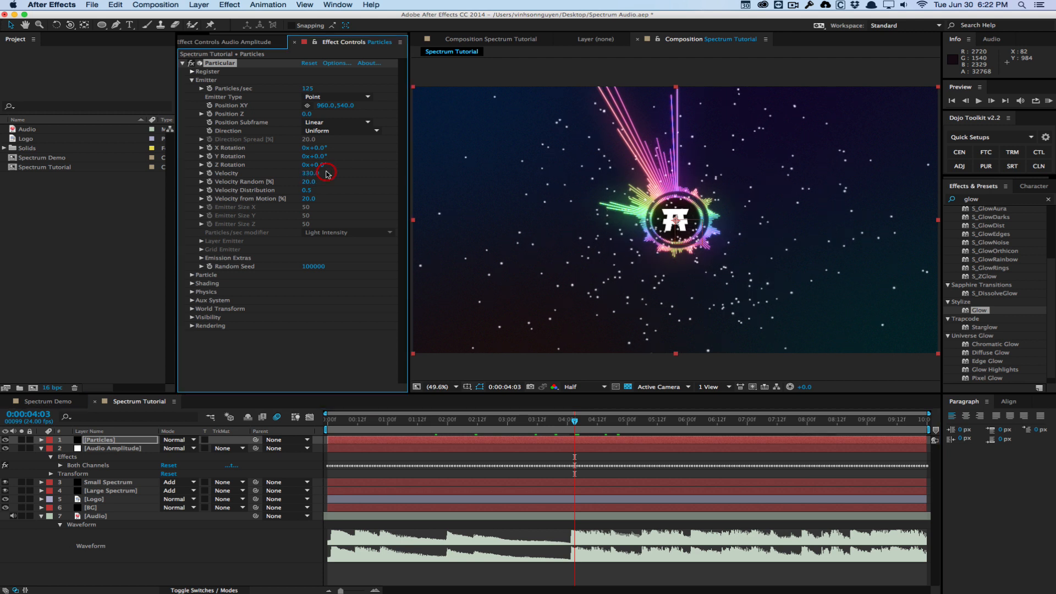
key("super+z")
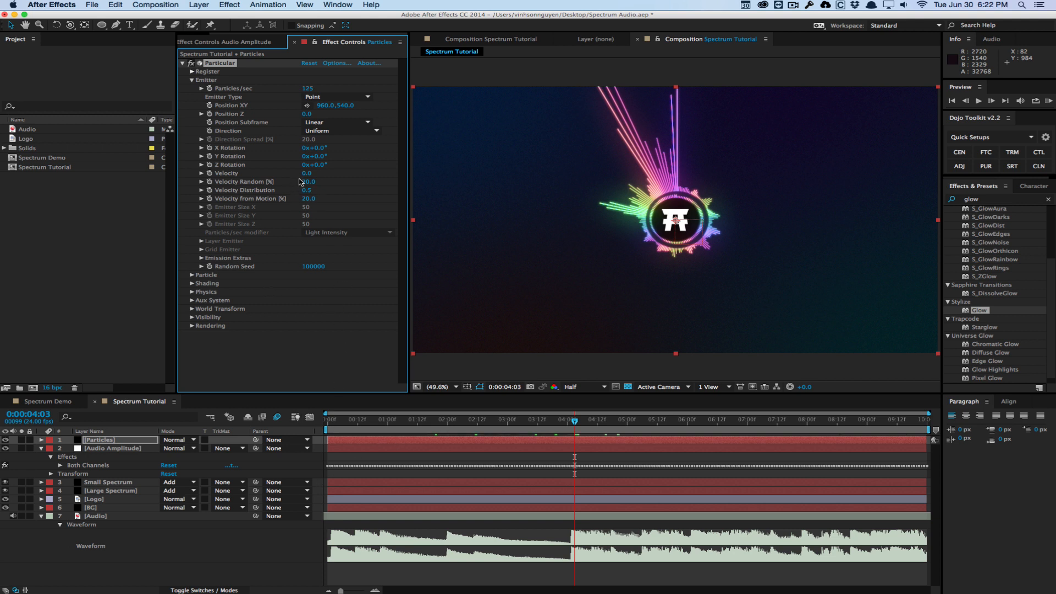
Reveal the Both Channels slider property of the Audio Amplitude layer and collapse the Audio layer's waveform.
left_click(121, 448)
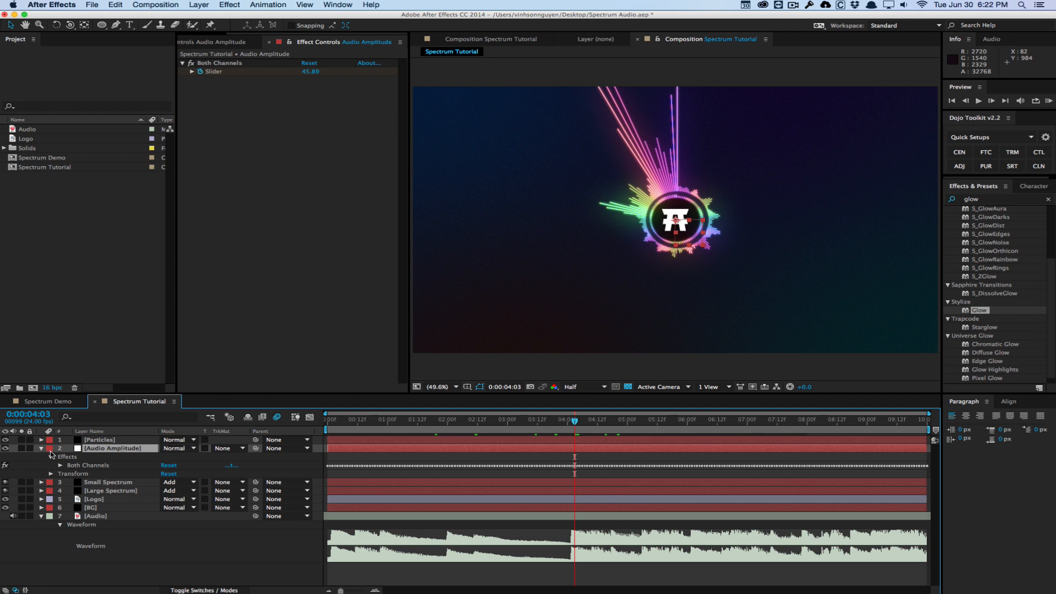
left_click(61, 465)
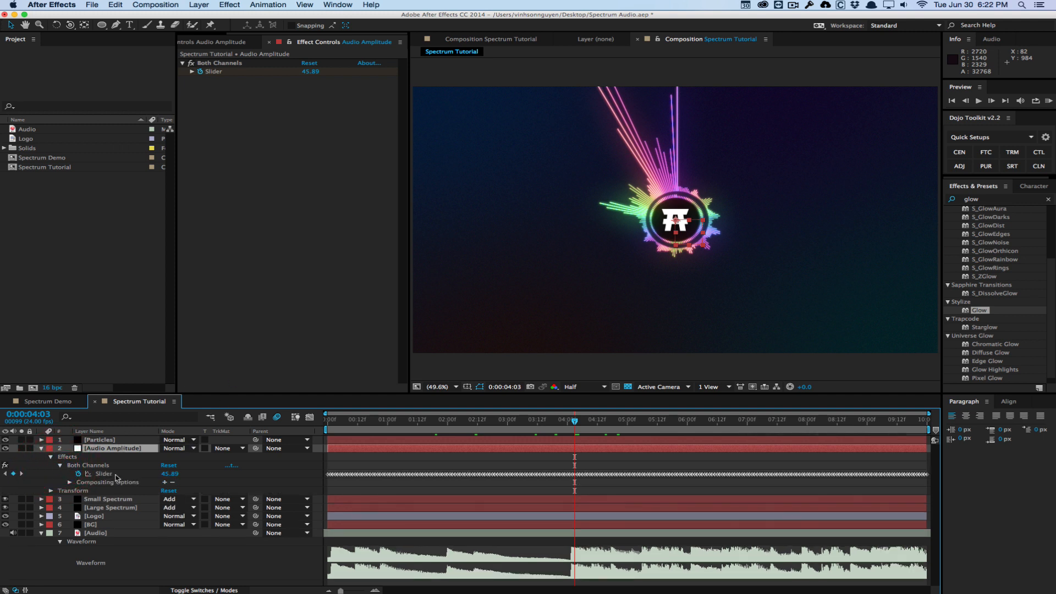
left_click(42, 533)
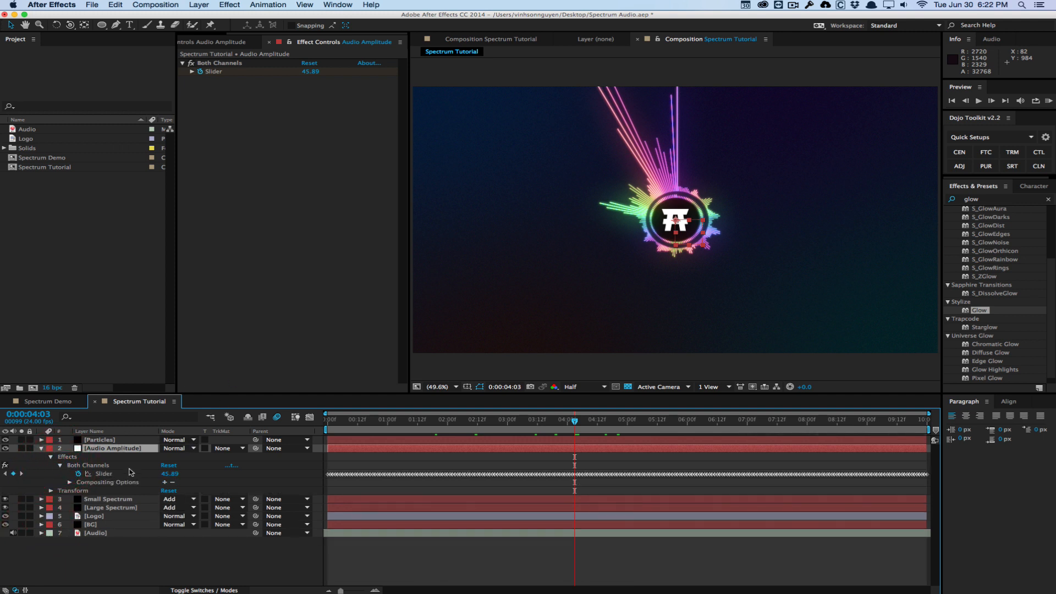
Add an expression to the Particles emitter's Velocity that assigns Audio Amplitude's Both Channels slider to the variable amp.
left_click(93, 441)
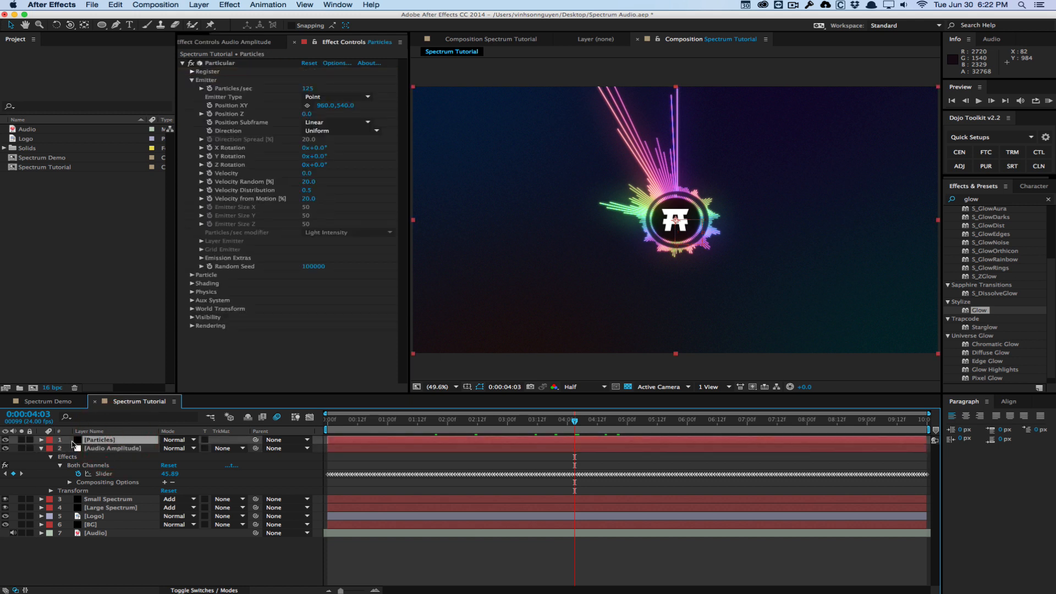
left_click(209, 175, "alt")
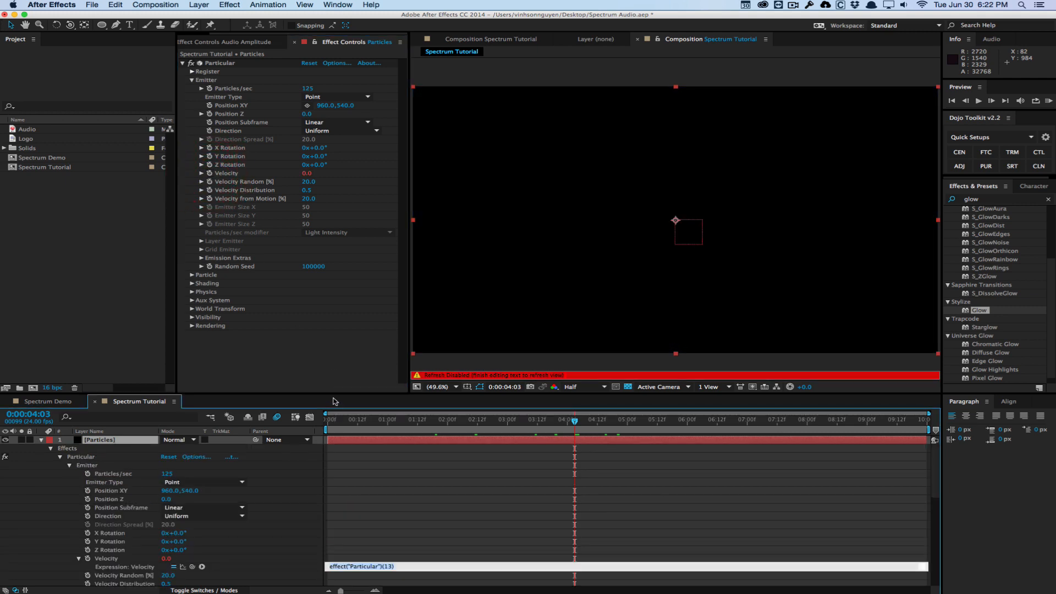
left_click_drag(334, 394, 354, 168)
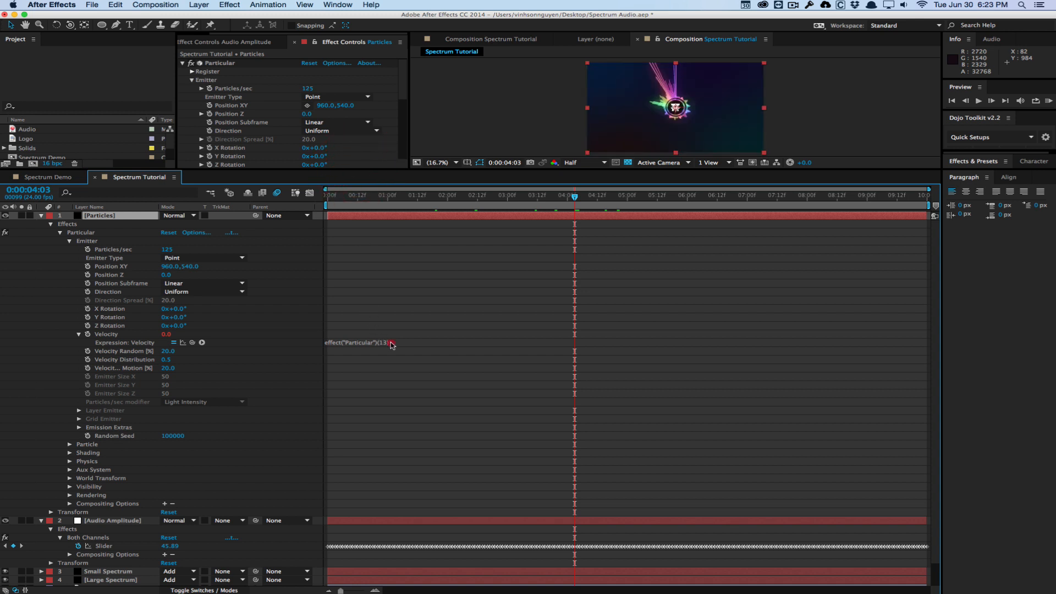
left_click(365, 342)
left_click_drag(397, 352, 397, 378)
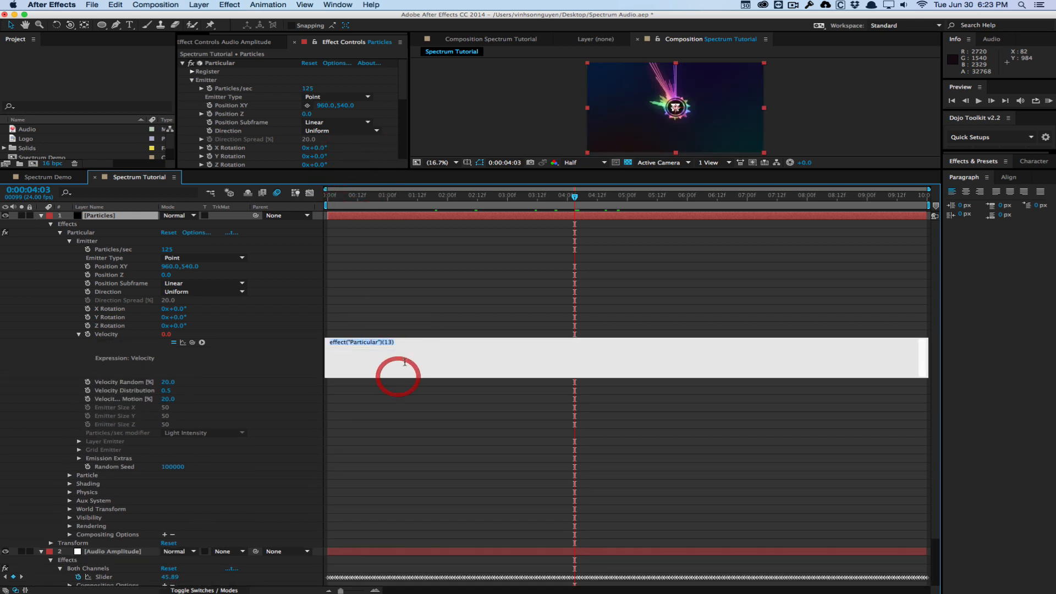
left_click(266, 325)
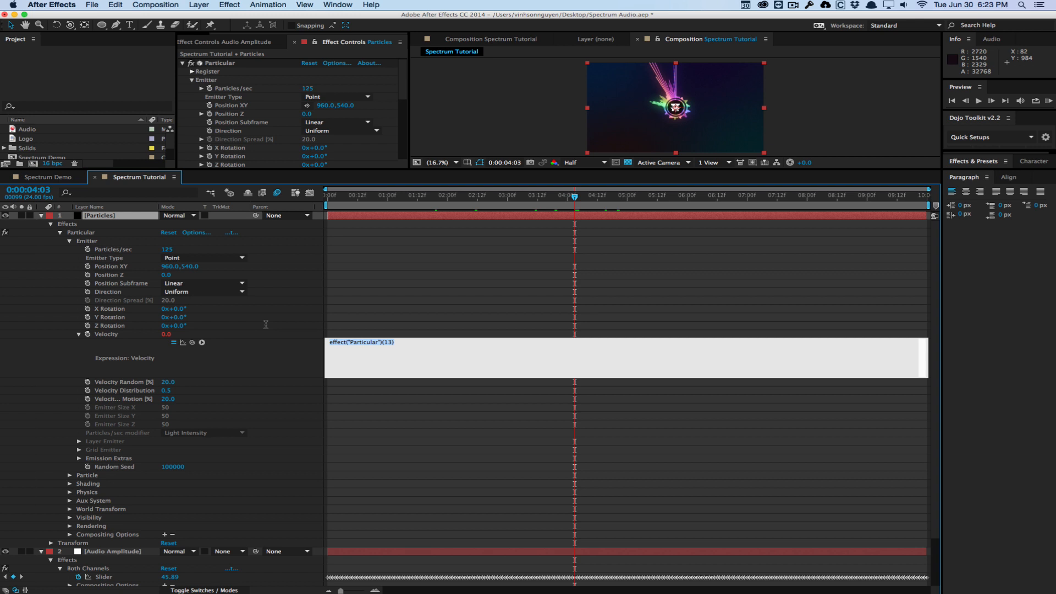
type("if")
left_click_drag(192, 342, 147, 573)
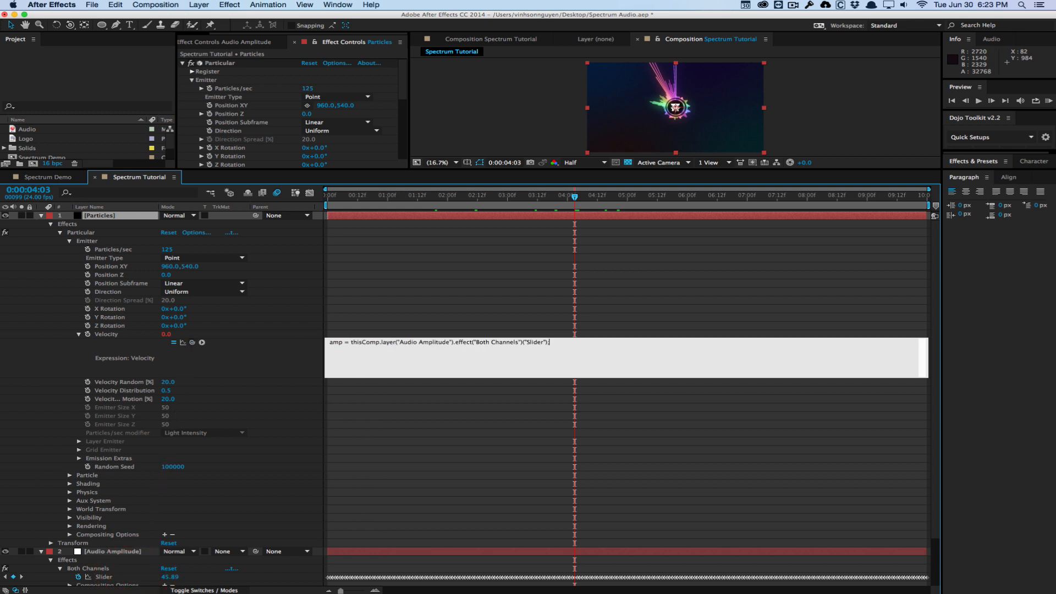
Extend the Velocity expression with an if/else that gives 1500 when amp > 35 and 0 otherwise, and apply it.
key("Return")
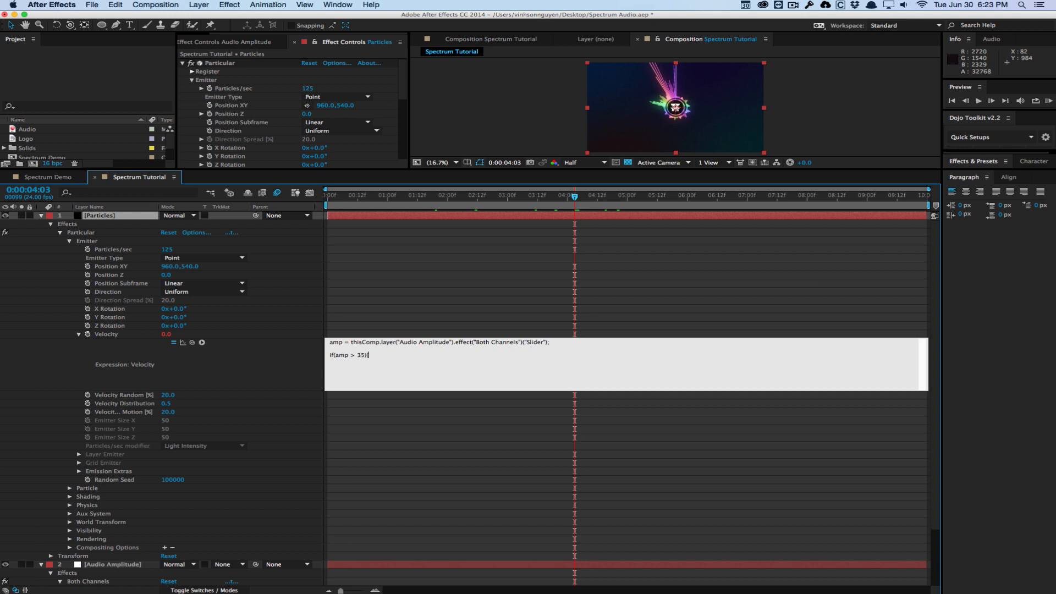
key("Return")
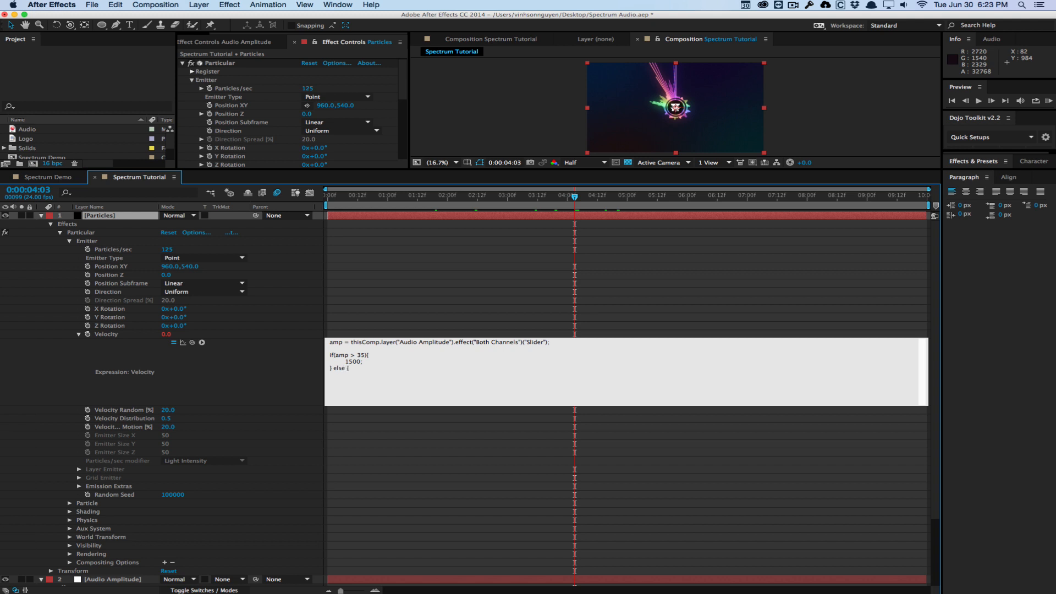
key("Return")
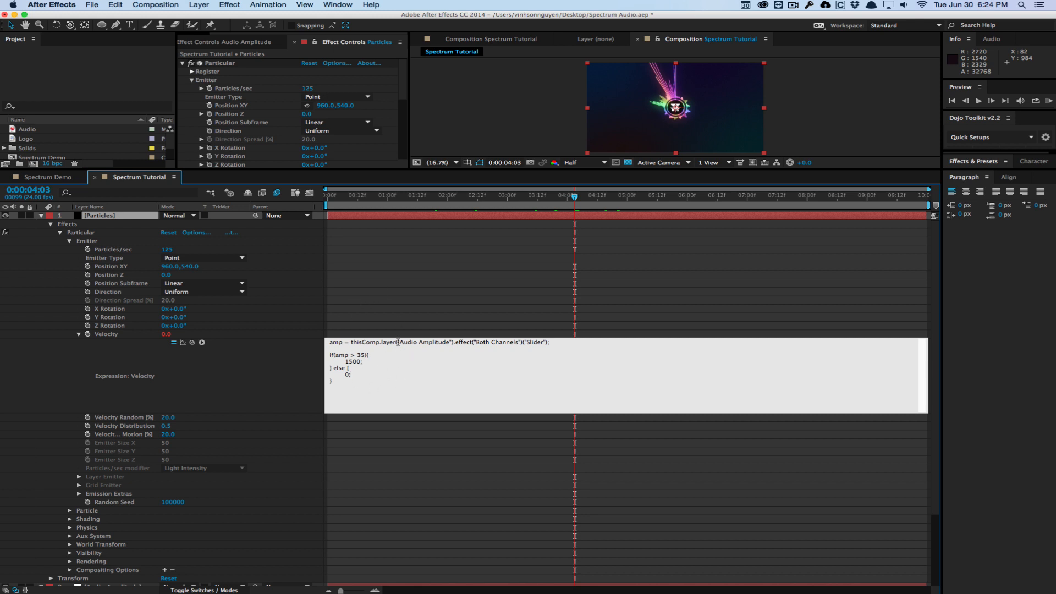
left_click(387, 306)
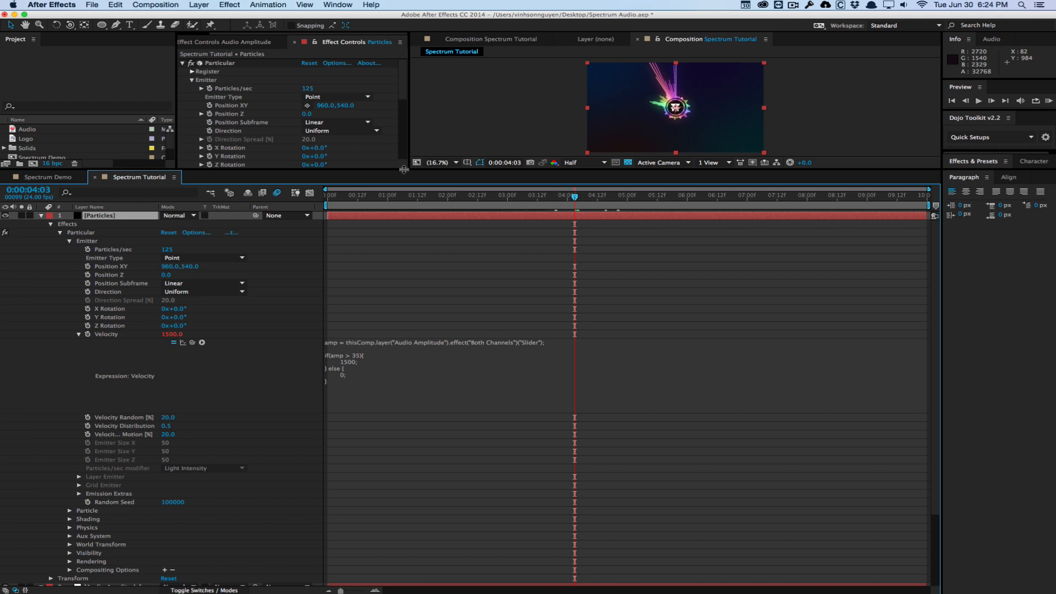
Check the particles at 0:00:01:00 in an enlarged composition view and show the Audio Amplitude layer's slider.
scroll(406, 378, "down", 5)
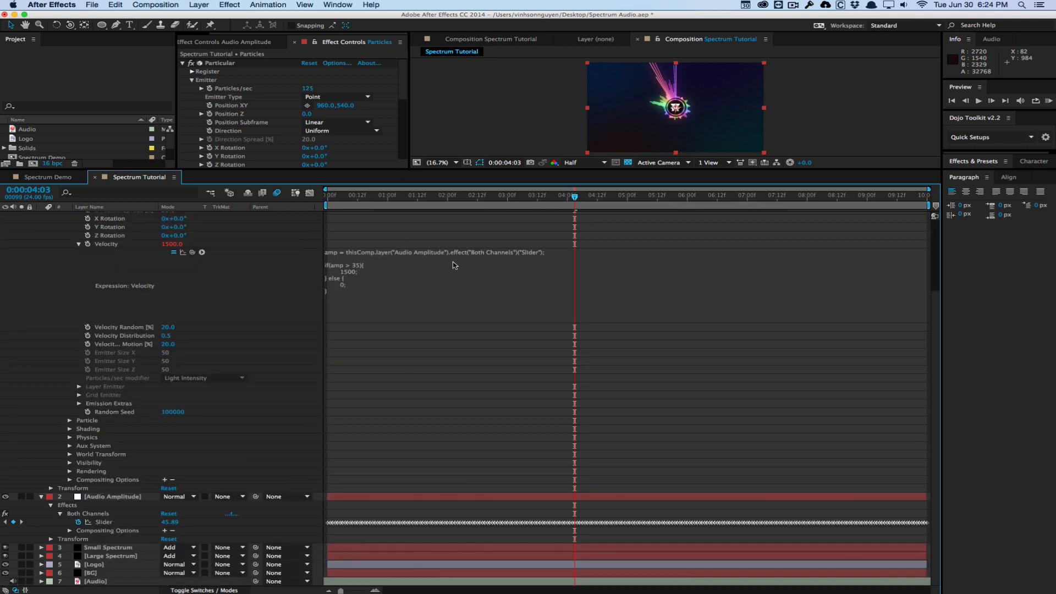
left_click(388, 196)
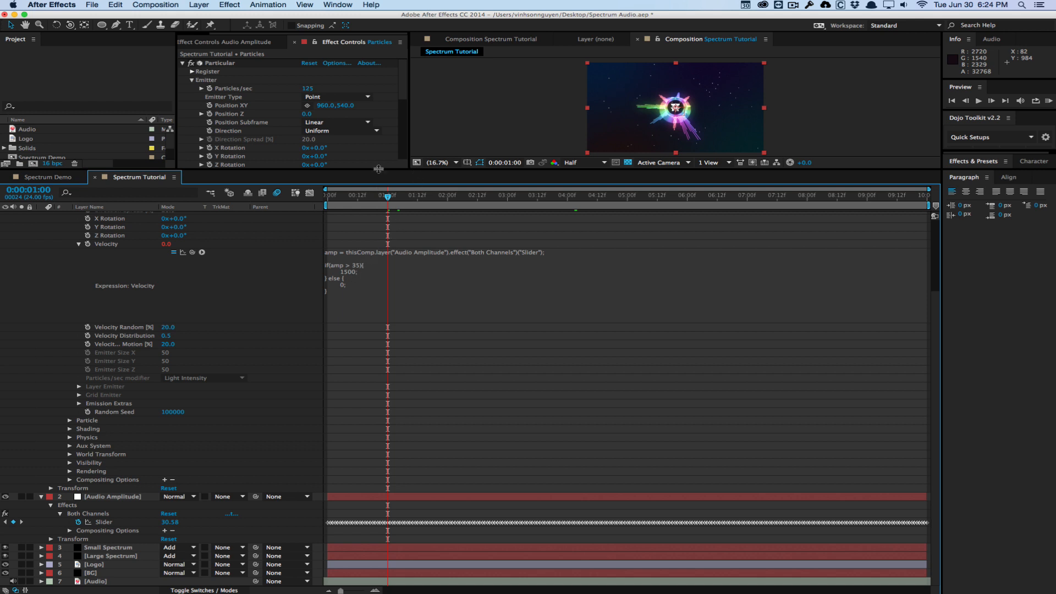
left_click_drag(379, 169, 378, 213)
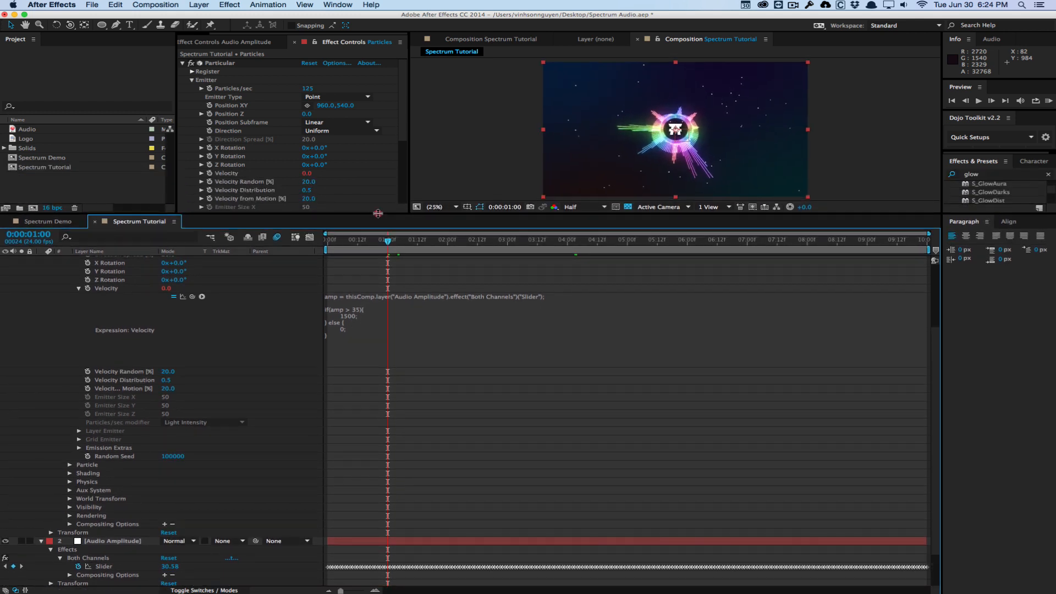
left_click(108, 542)
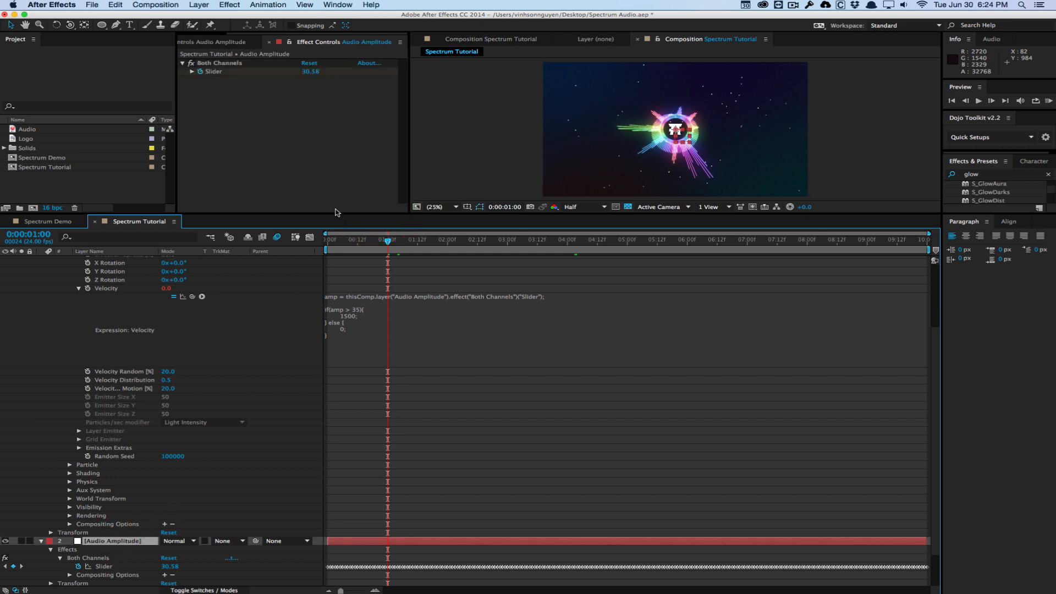
Enlarge the composition view, collapse the Particles layer's effects, and move to 0:00:02:08.
left_click_drag(338, 214, 370, 324)
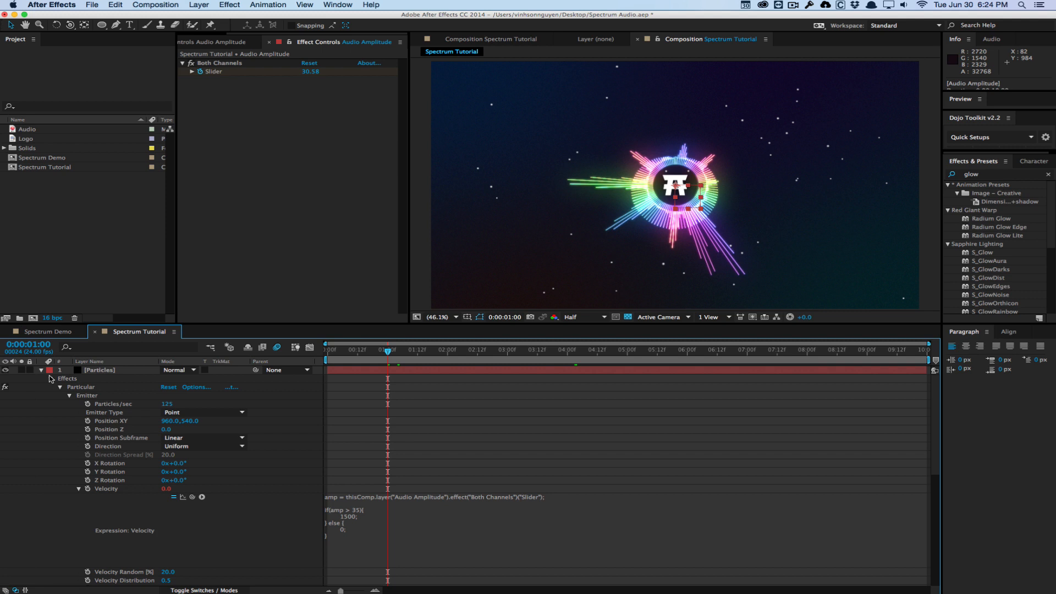
left_click(50, 378)
left_click_drag(400, 351, 467, 350)
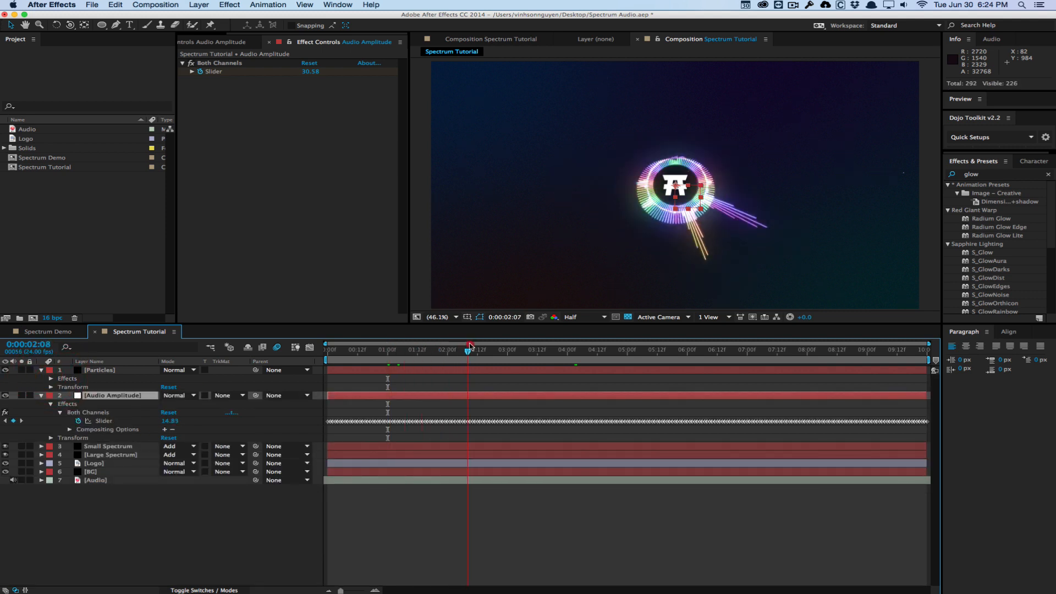
Reveal the Audio layer's waveform and check the particles against its peaks from 0:00:04:02 to 0:00:04:21.
left_click(107, 481)
key("l")
key("l")
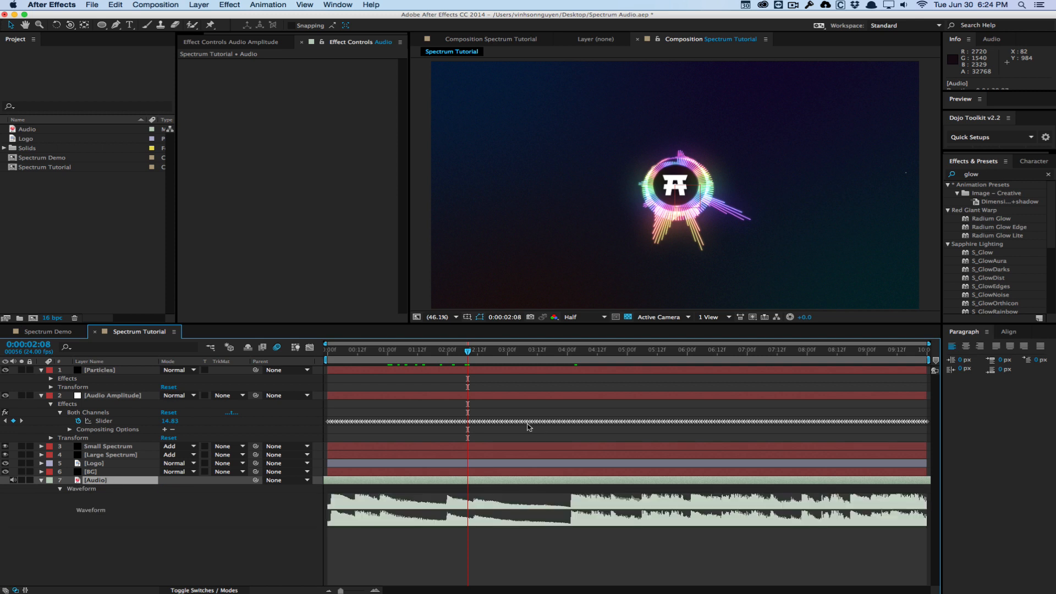
left_click_drag(557, 351, 572, 350)
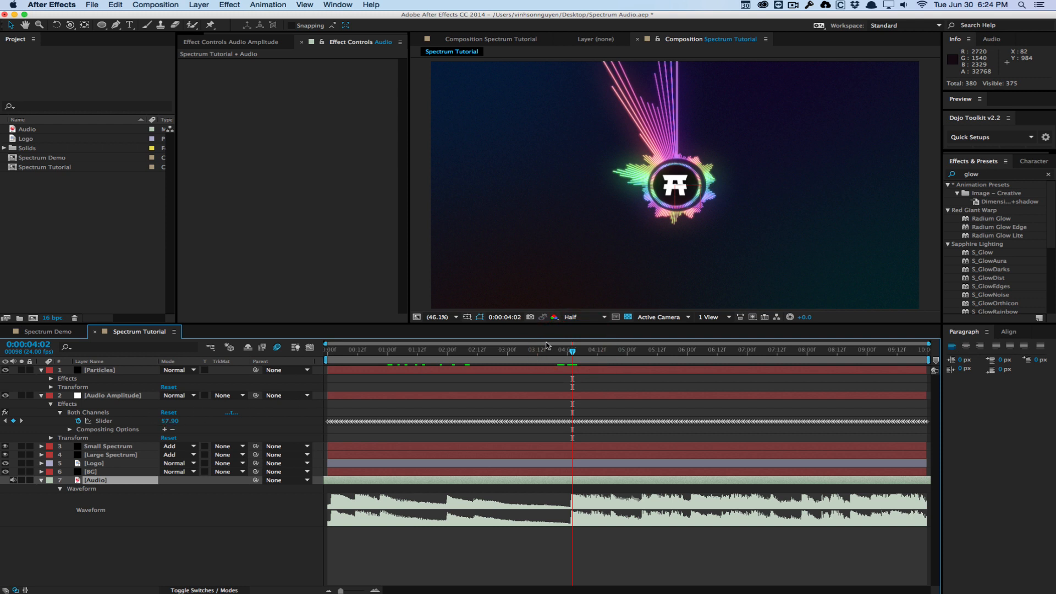
left_click_drag(574, 351, 620, 349)
left_click(657, 348)
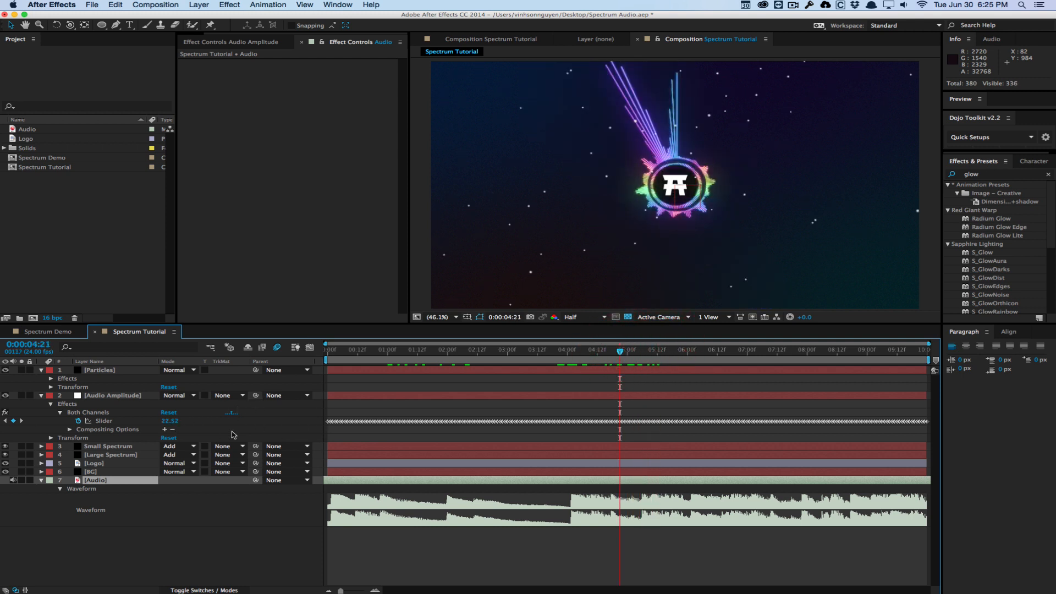
Reveal the Particles layer's Velocity expression and change its condition to amp > 40.
left_click(126, 396)
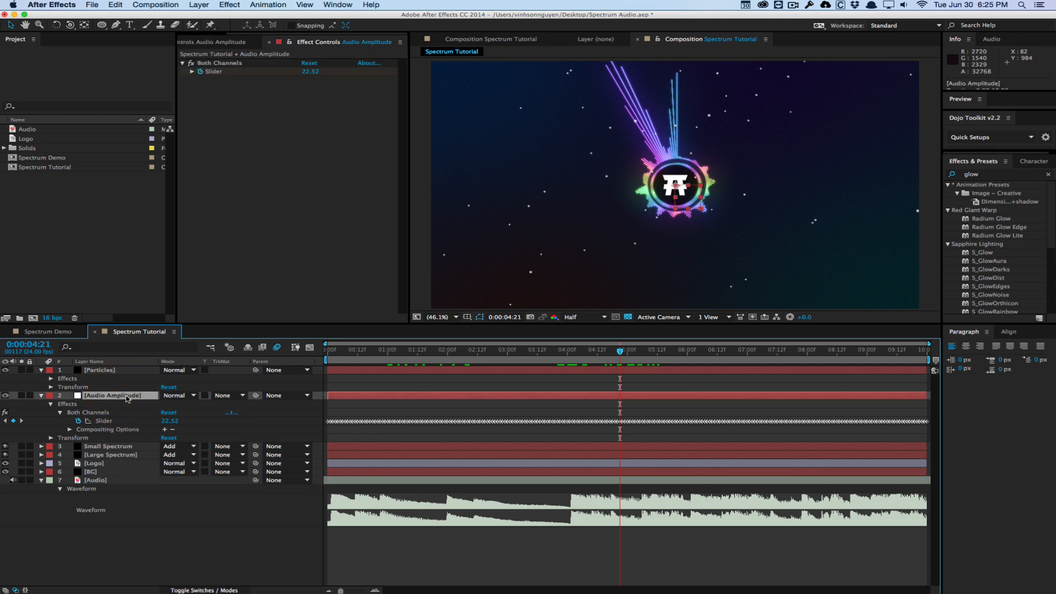
left_click(126, 370)
key("e")
key("e")
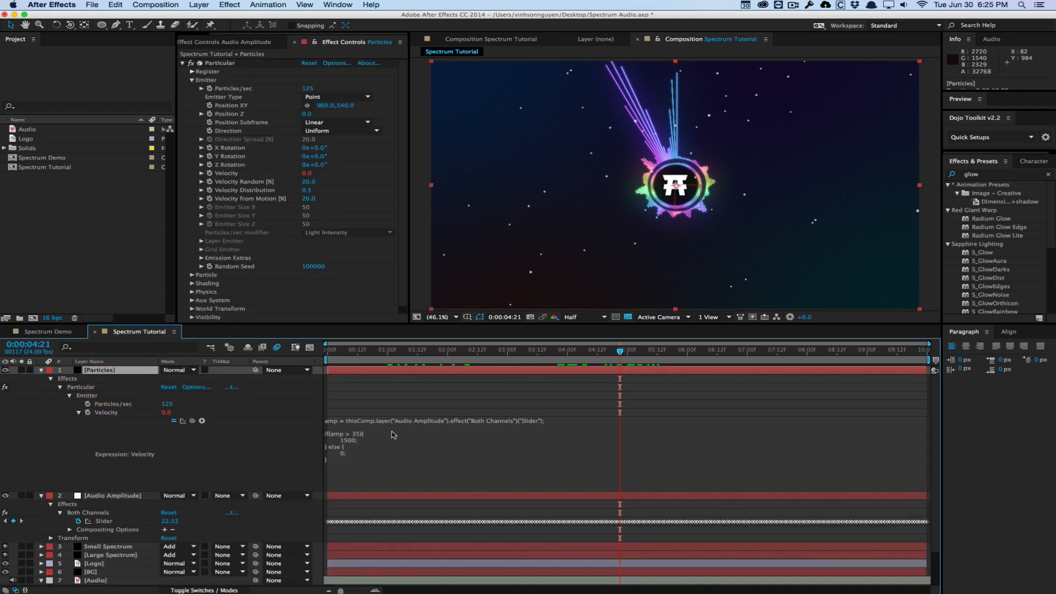
left_click(363, 434)
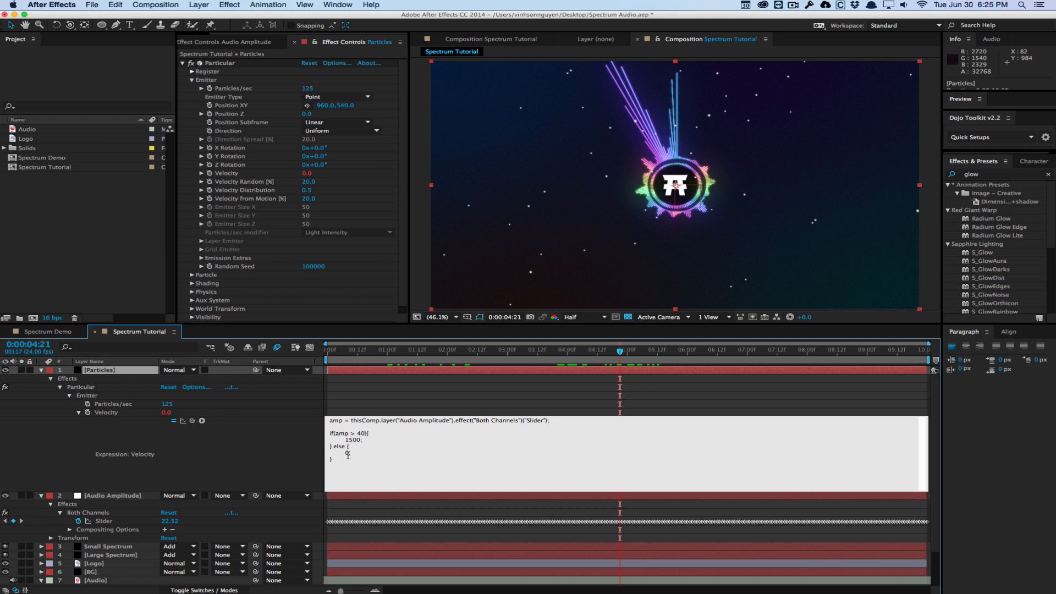
left_click(356, 295)
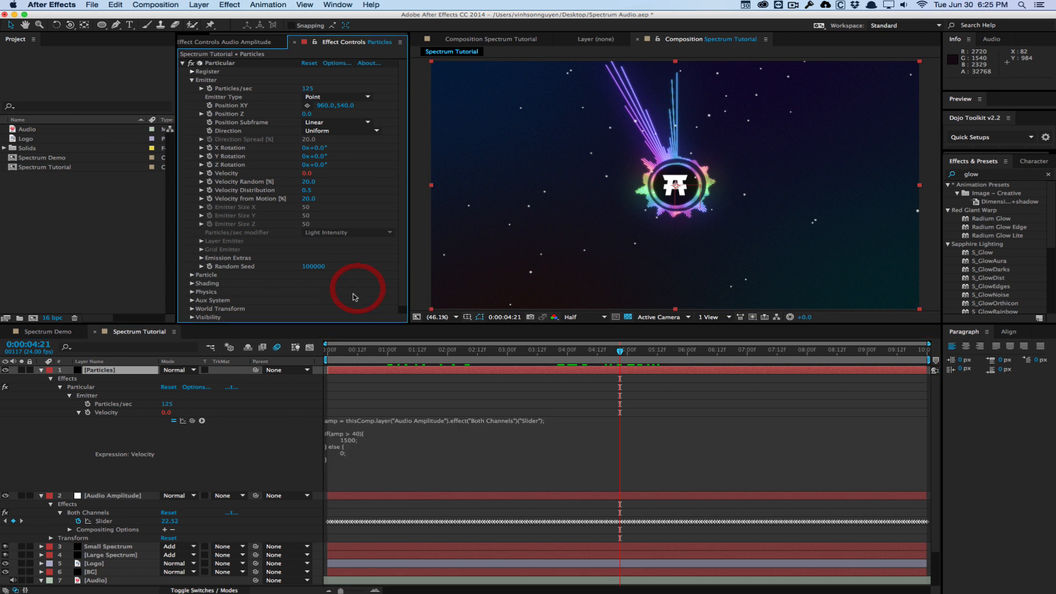
Preview the animation with the revised Velocity expression and inspect the particles at 0:00:02:06 and 0:00:01:10.
left_click(467, 245)
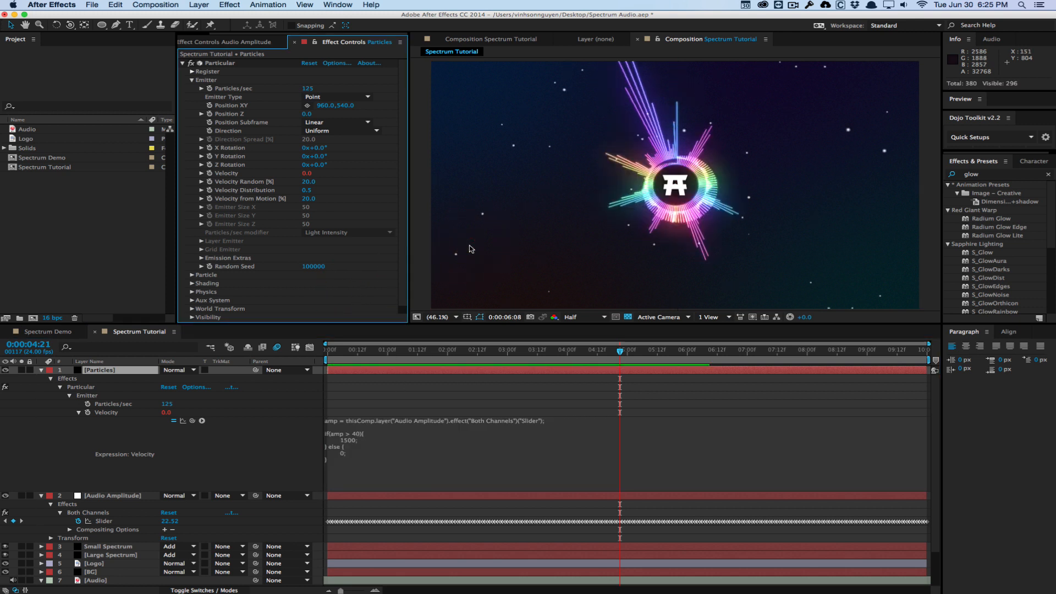
key("space")
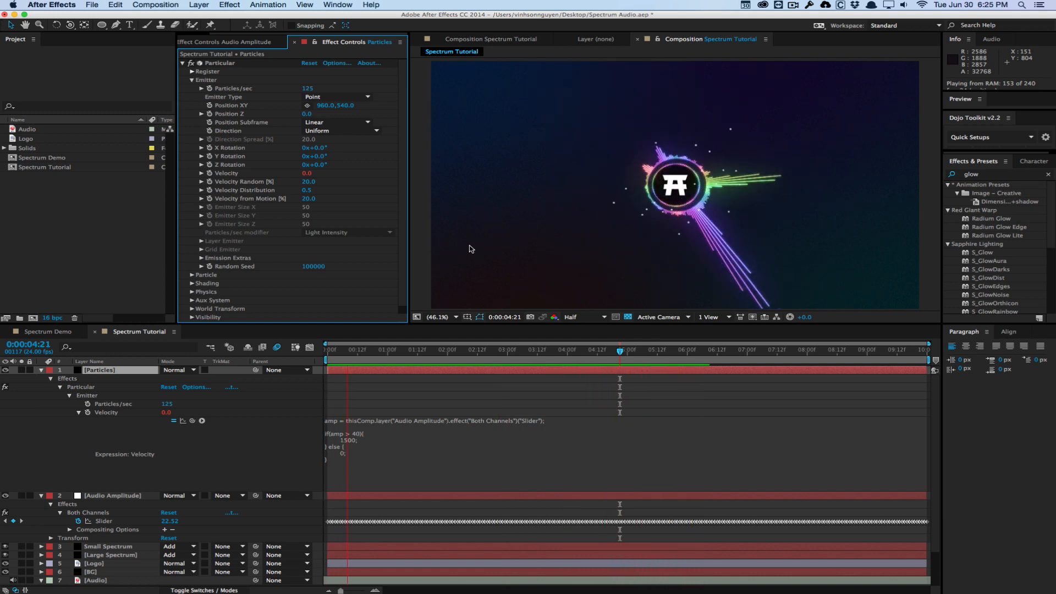
left_click(500, 353)
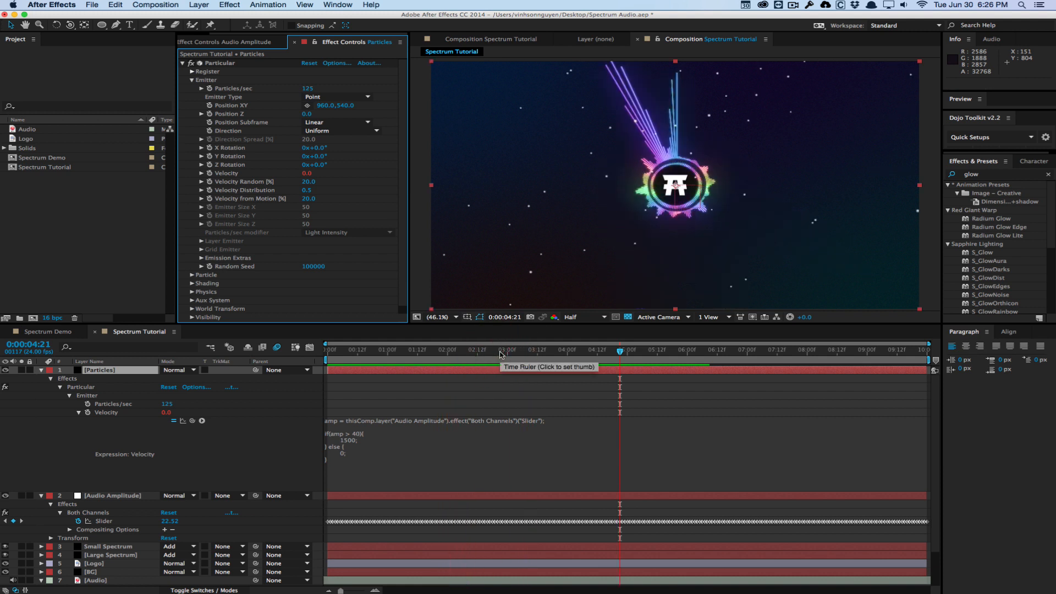
left_click(462, 352)
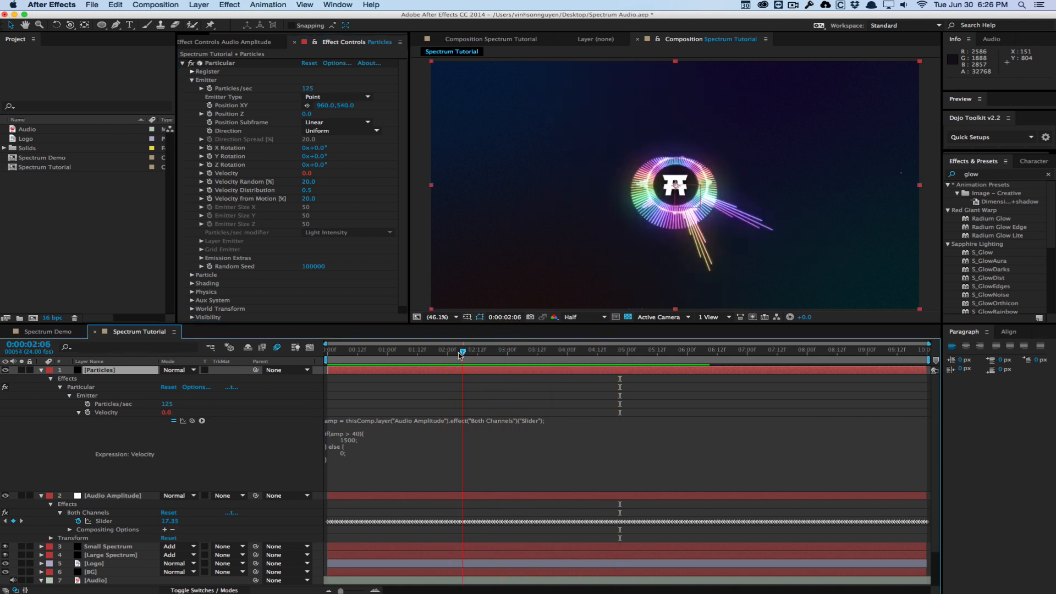
mouse_move(995, 92)
left_mouse_down()
mouse_move(995, 70)
mouse_move(995, 82)
left_mouse_up()
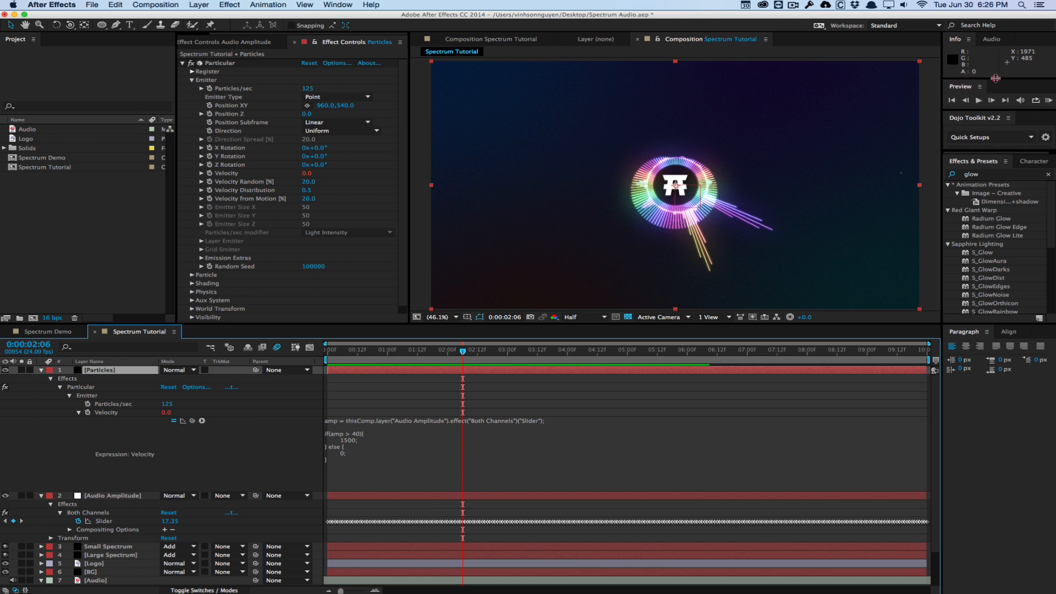
left_click(413, 351)
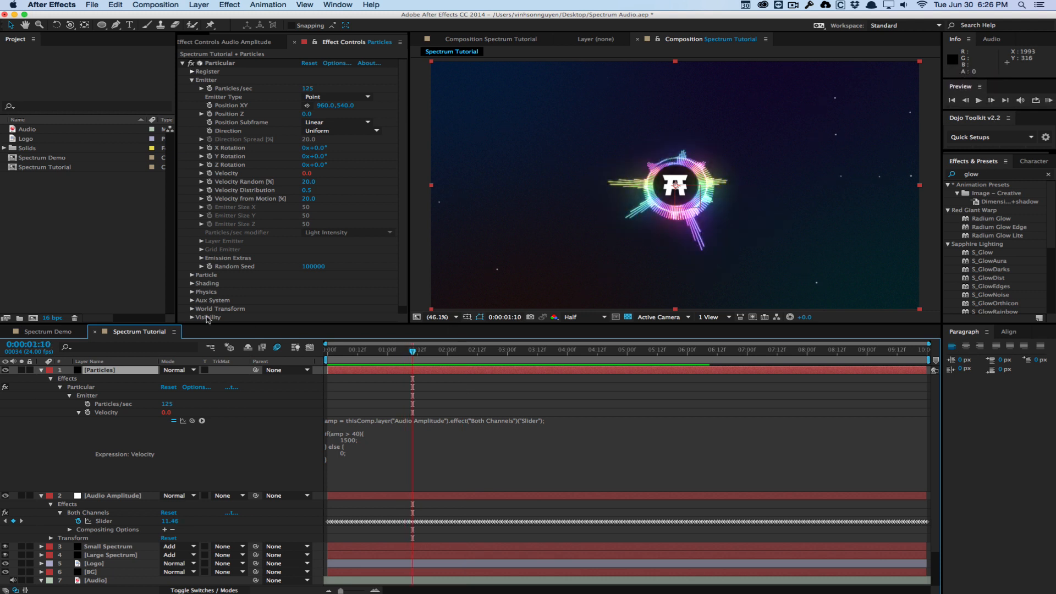
Set Emit in Particular's Aux System to Continously.
scroll(245, 296, "down", 1)
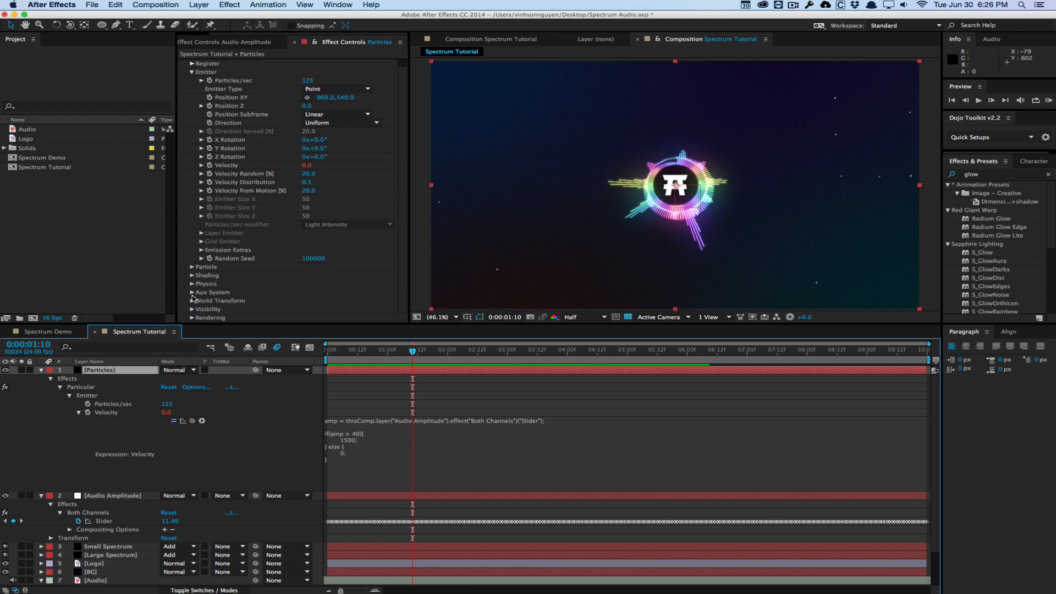
left_click(190, 293)
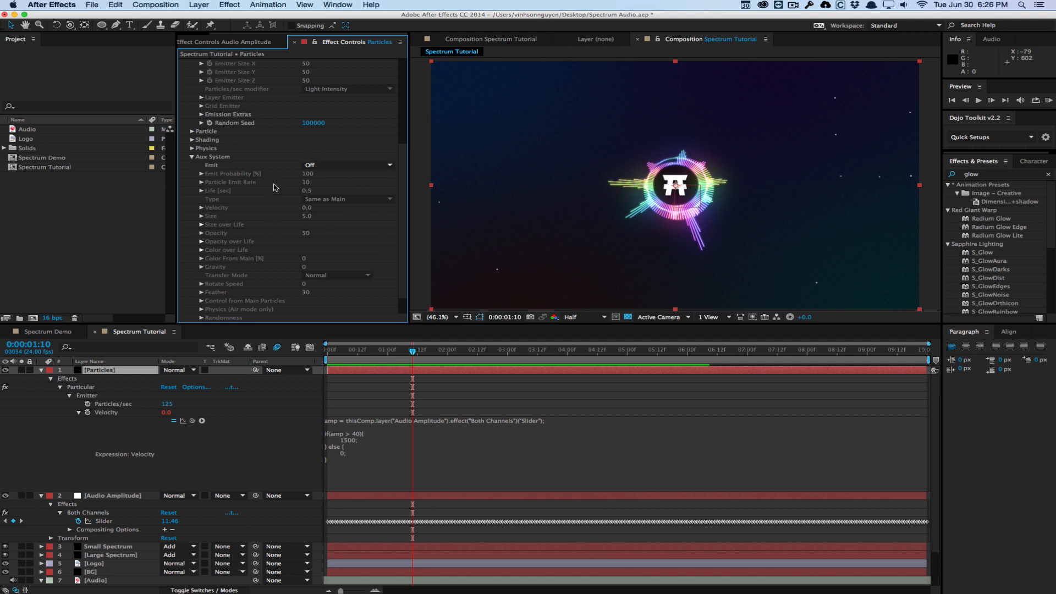
left_click(326, 166)
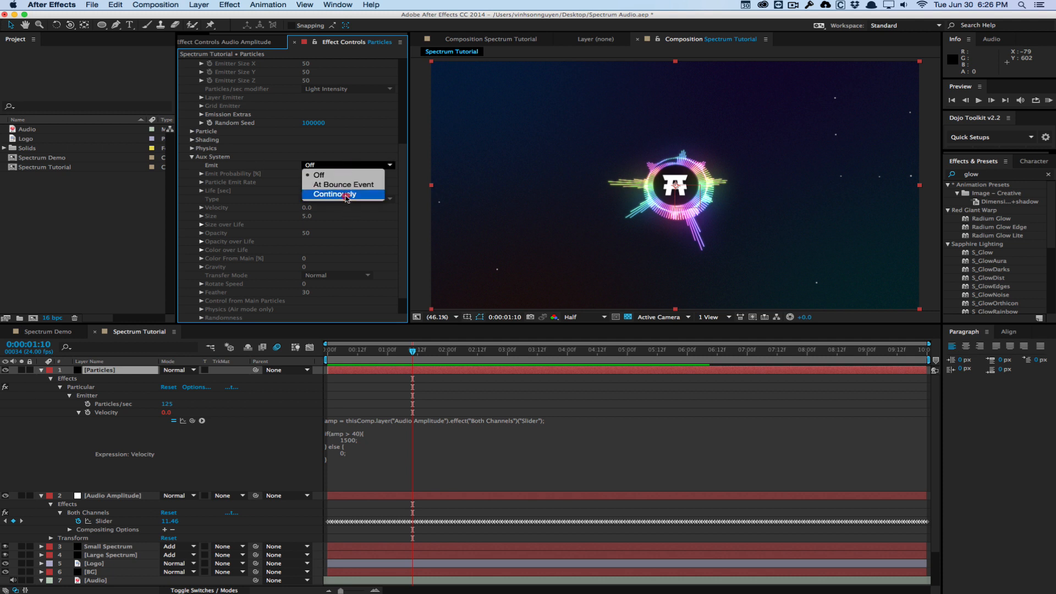
left_click(349, 194)
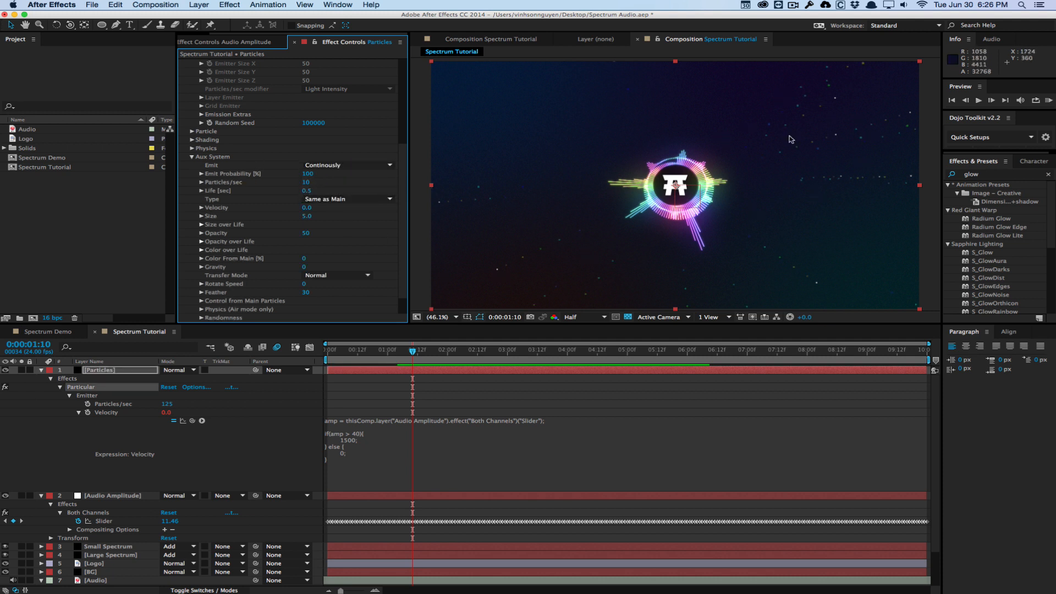
Set the Aux System's Life to 0.25 seconds and raise its Particles/sec to 191.
scroll(400, 197, "down", 3)
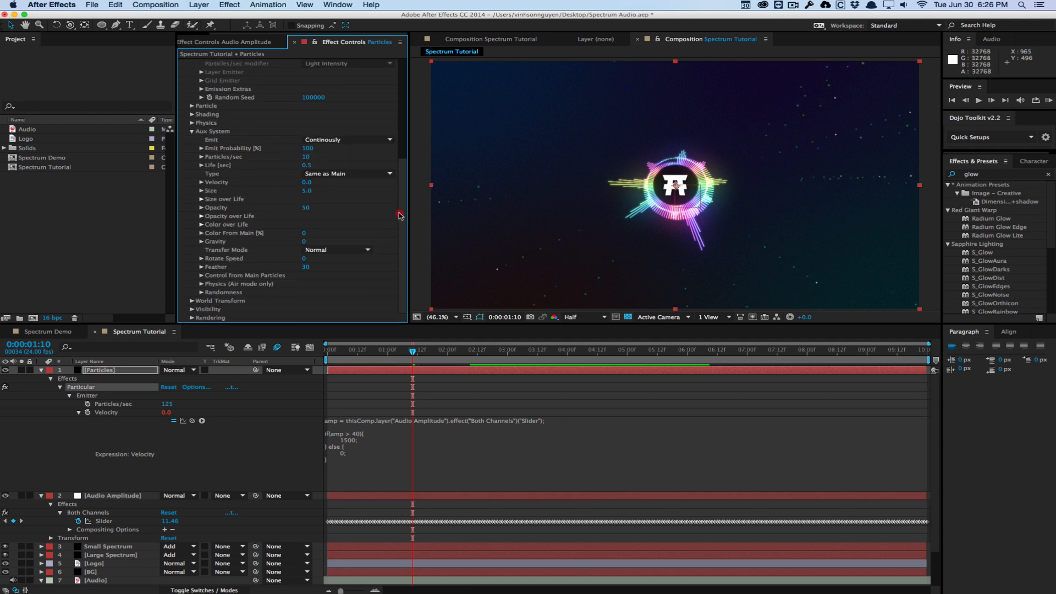
left_click(307, 166)
type(".25")
key("Return")
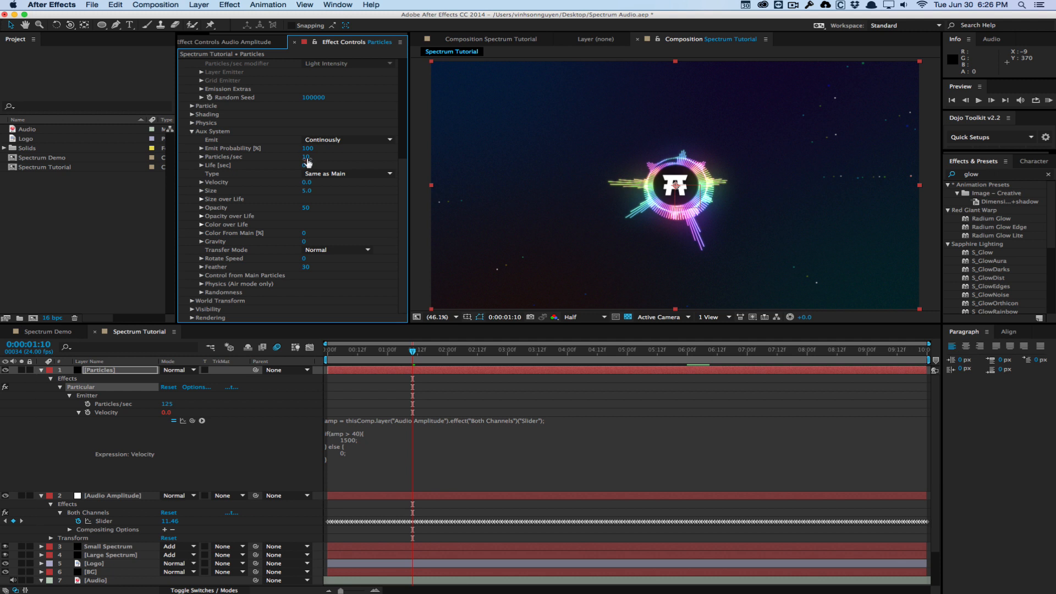
mouse_move(306, 157)
left_mouse_down()
mouse_move(461, 147)
mouse_move(371, 156)
left_mouse_up()
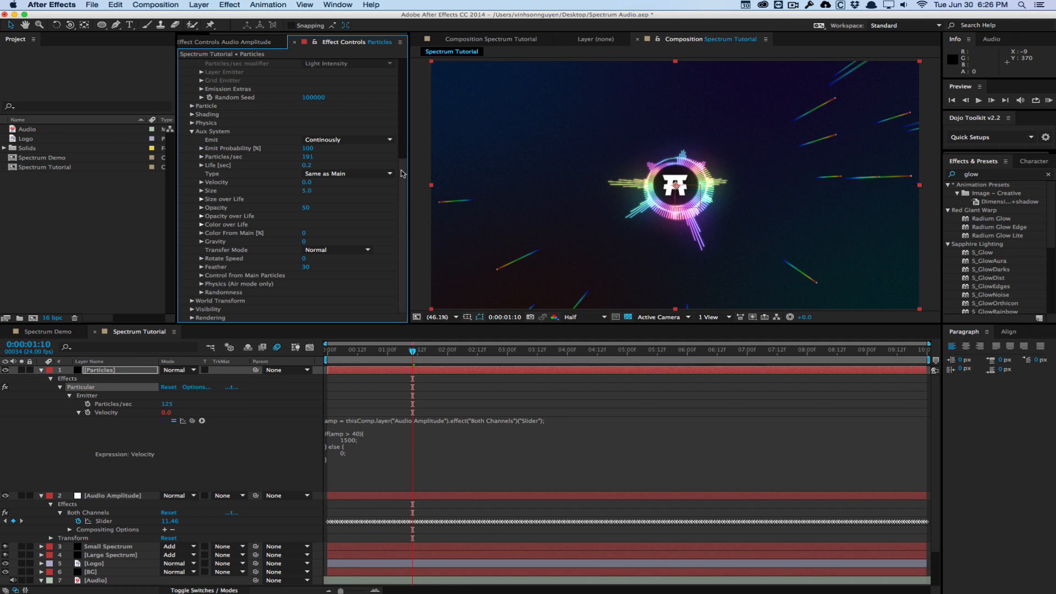
Recolor the first stop of the Aux System's Color over Life gradient to a pinkish red.
left_click(202, 225)
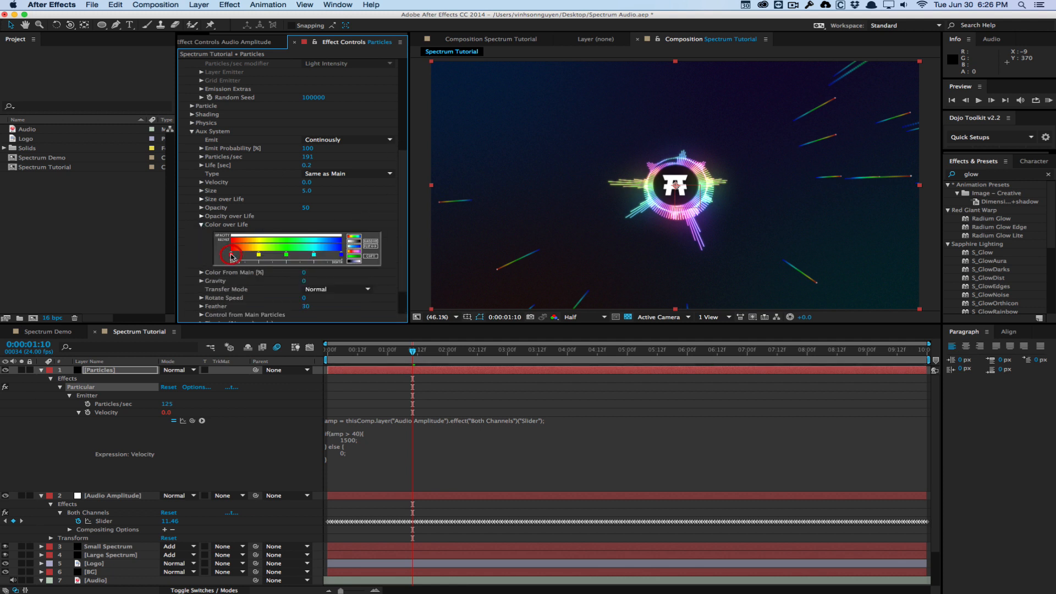
double_click(231, 255)
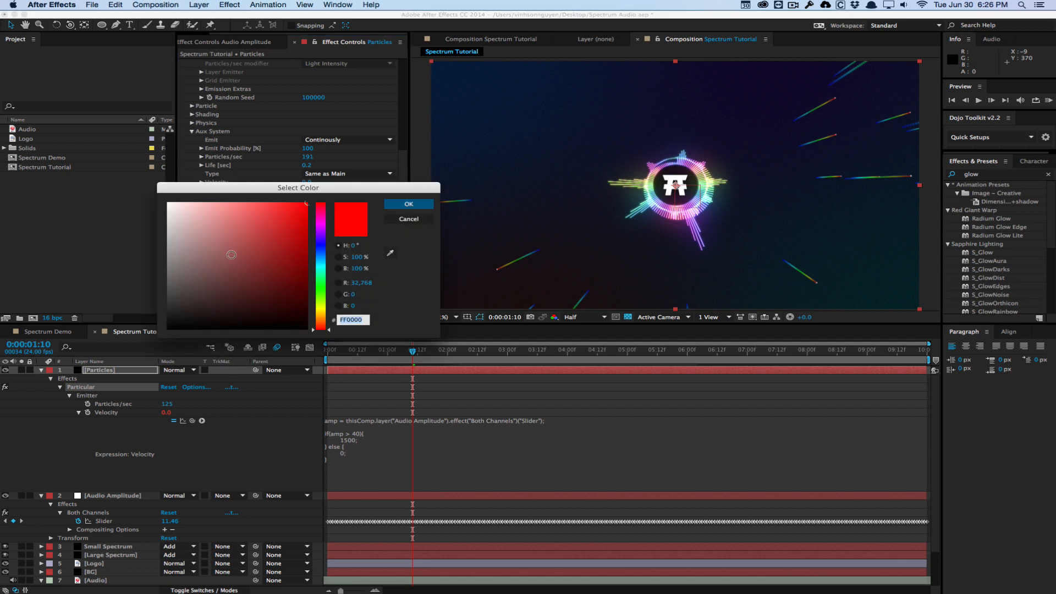
left_click(320, 214)
left_click(409, 205)
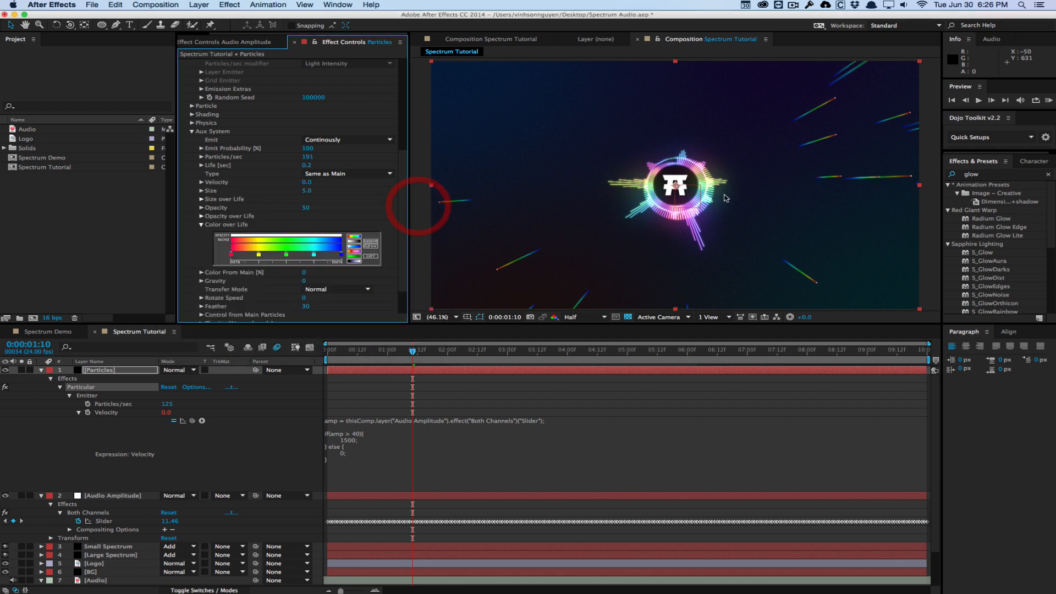
Recolor the gradient's green middle stop to a bluer green and shift the color stops closer to the gradient's start.
double_click(287, 256)
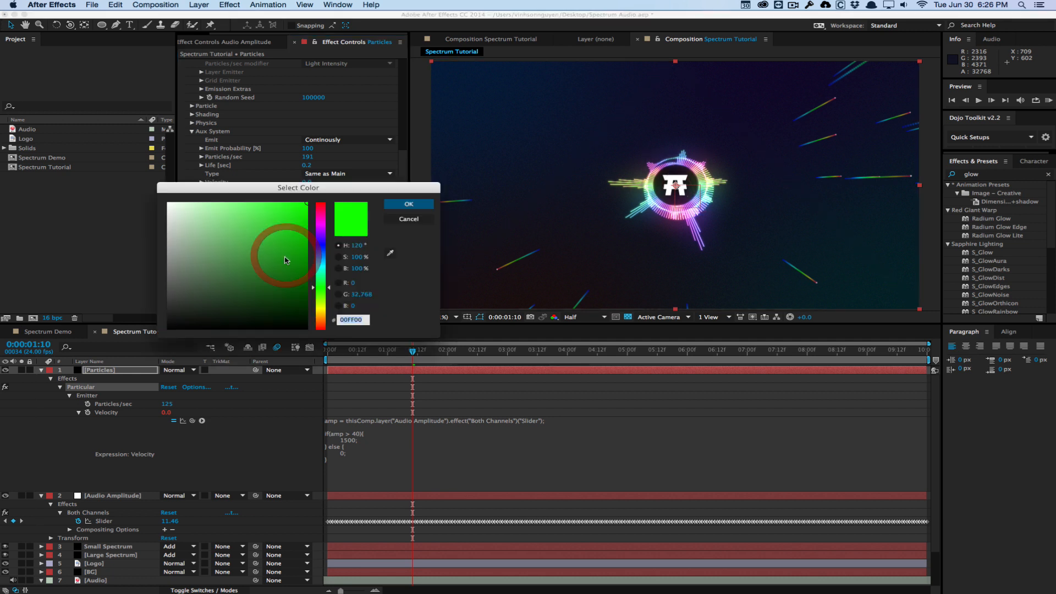
left_click(324, 276)
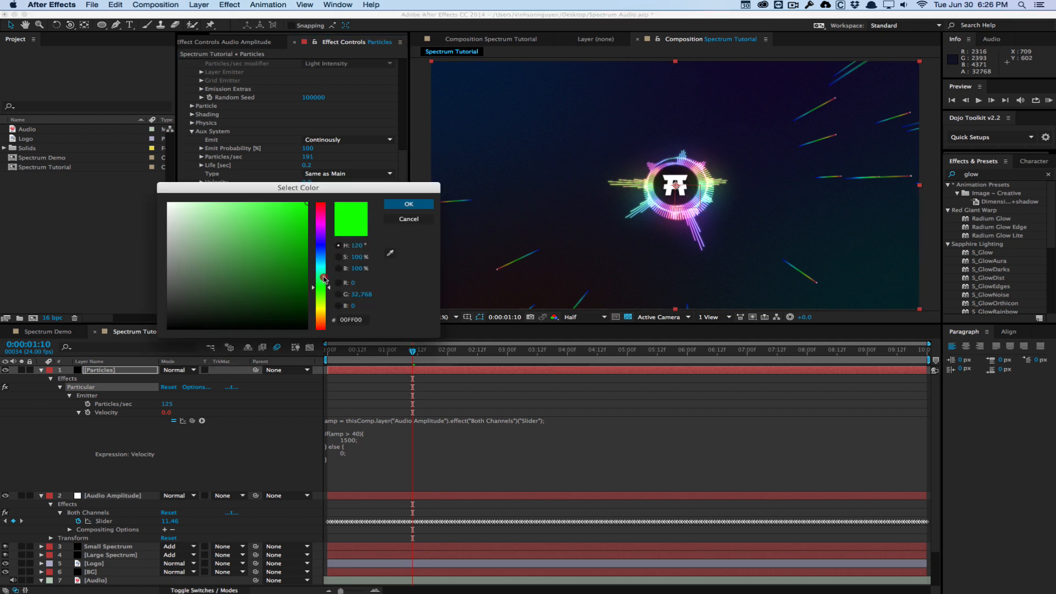
left_click(406, 204)
left_click_drag(279, 257, 245, 255)
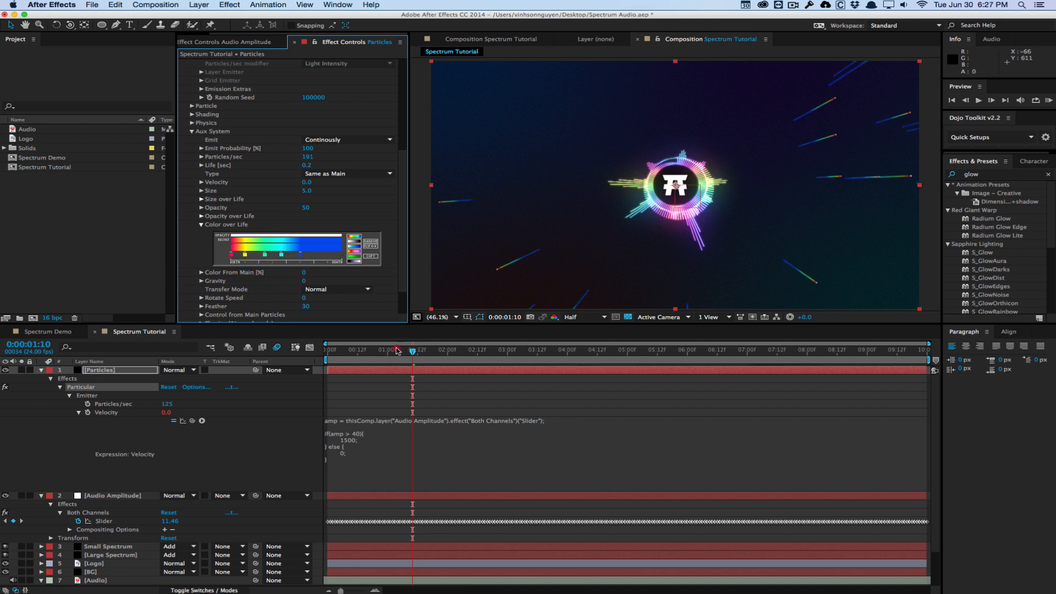
Check the colored trails at 0:00:00:18 and set the Aux System's Transfer Mode to Add.
key("space")
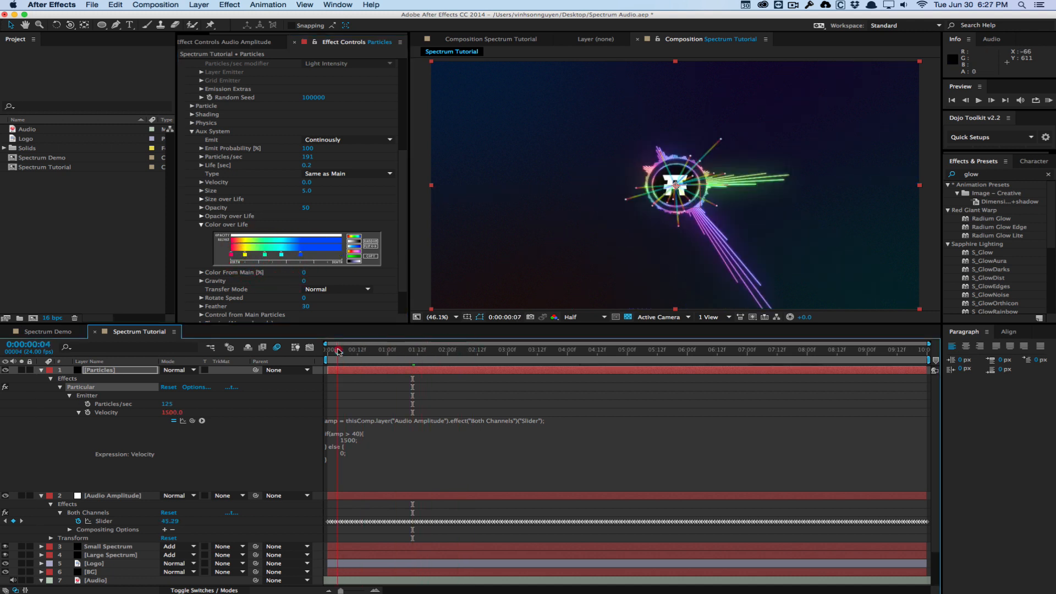
left_click(373, 345)
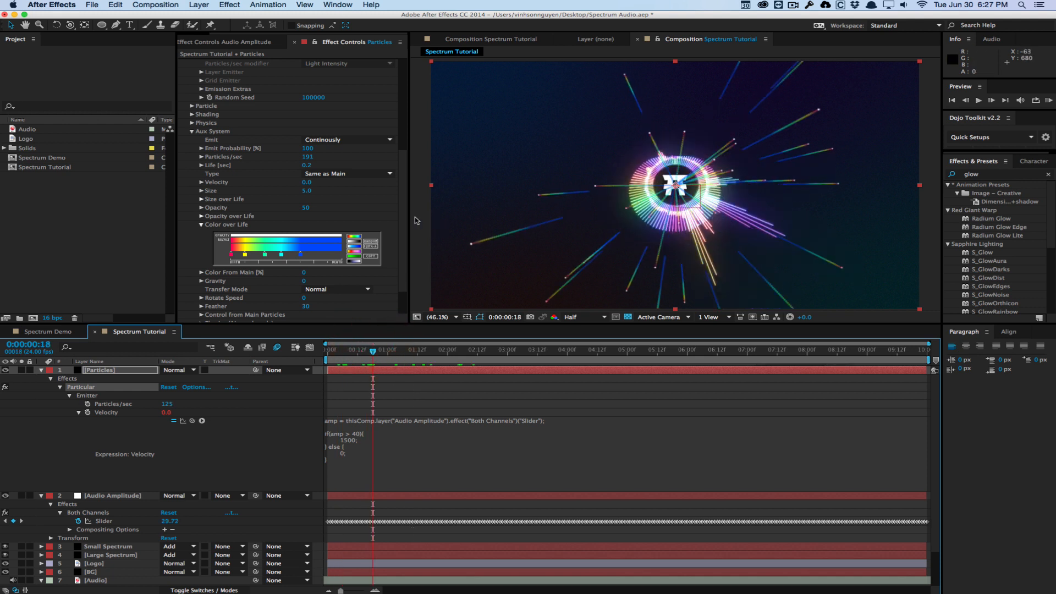
scroll(394, 264, "down", 3)
left_click(393, 273)
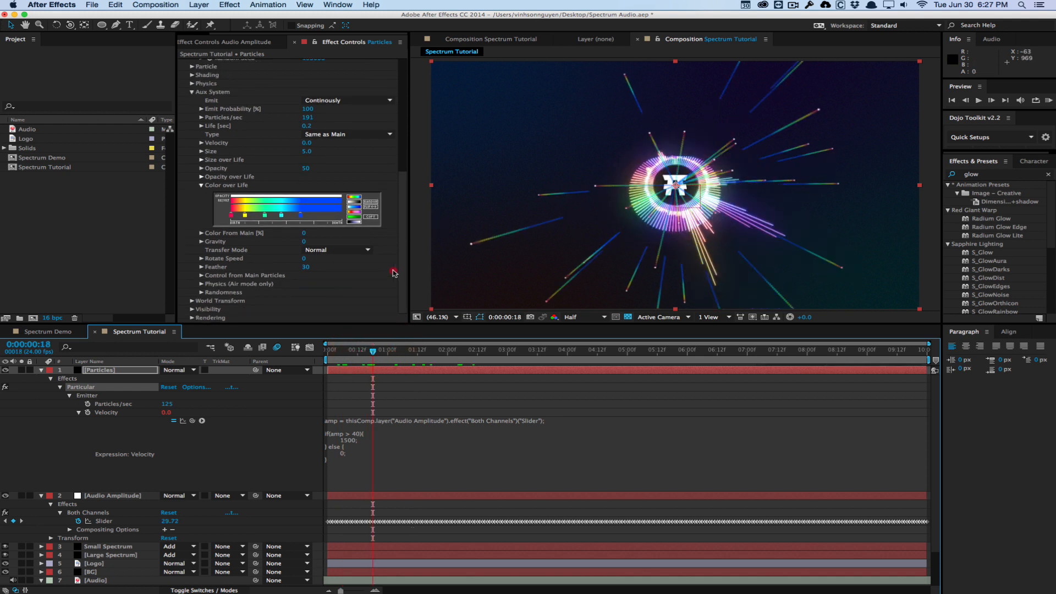
left_click(347, 251)
left_click(336, 259)
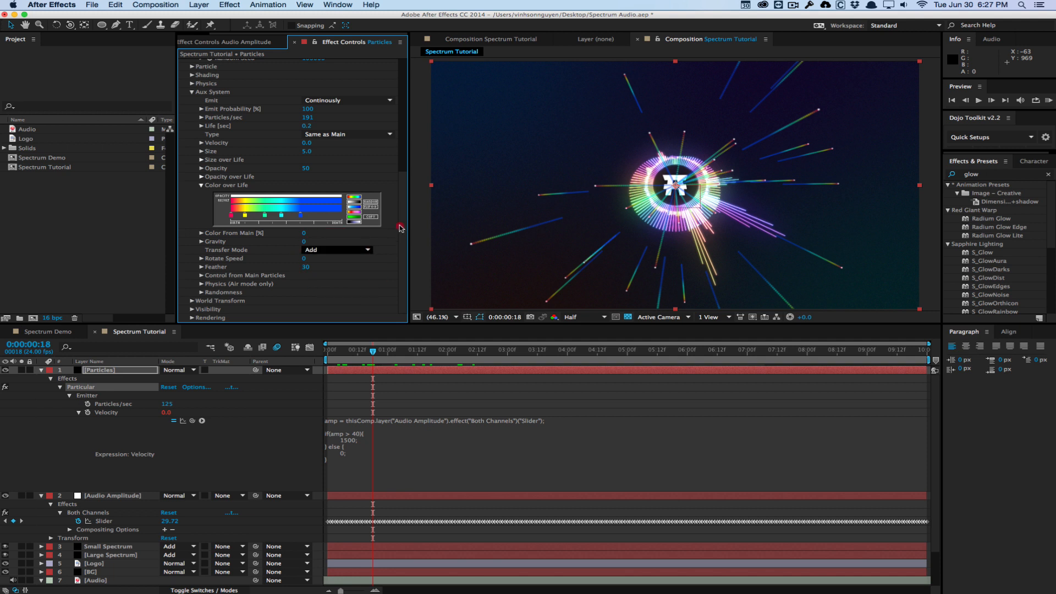
Set the Particles layer's blending mode to Add.
mouse_move(400, 227)
left_mouse_down()
mouse_move(404, 191)
mouse_move(403, 270)
mouse_move(393, 218)
left_mouse_up()
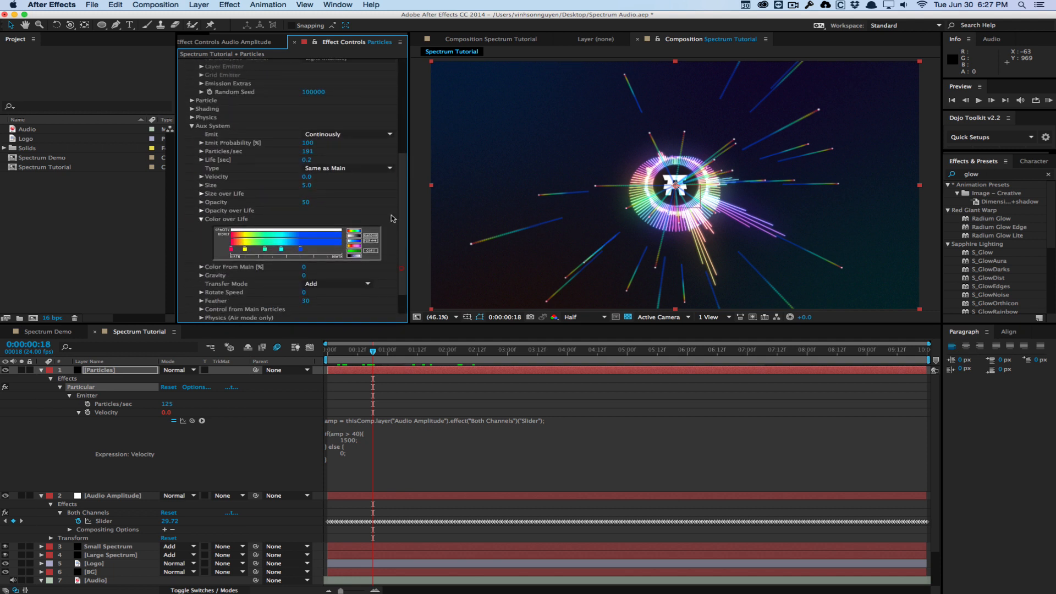
left_click(188, 370)
left_click(190, 284)
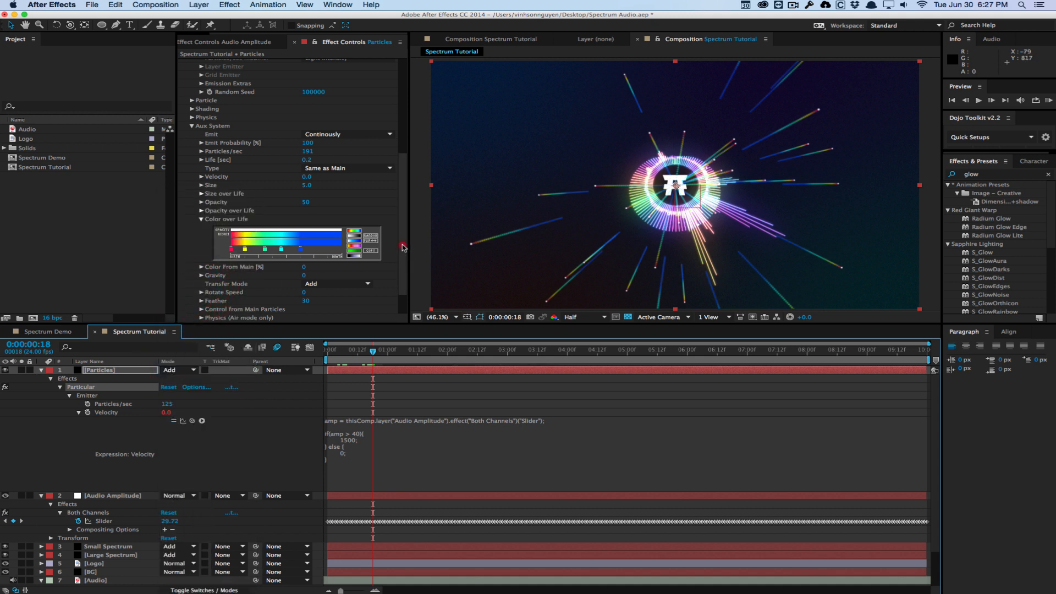
Set the Opacity of the Aux System trails to 100.
left_click_drag(403, 247, 403, 244)
left_click(303, 215)
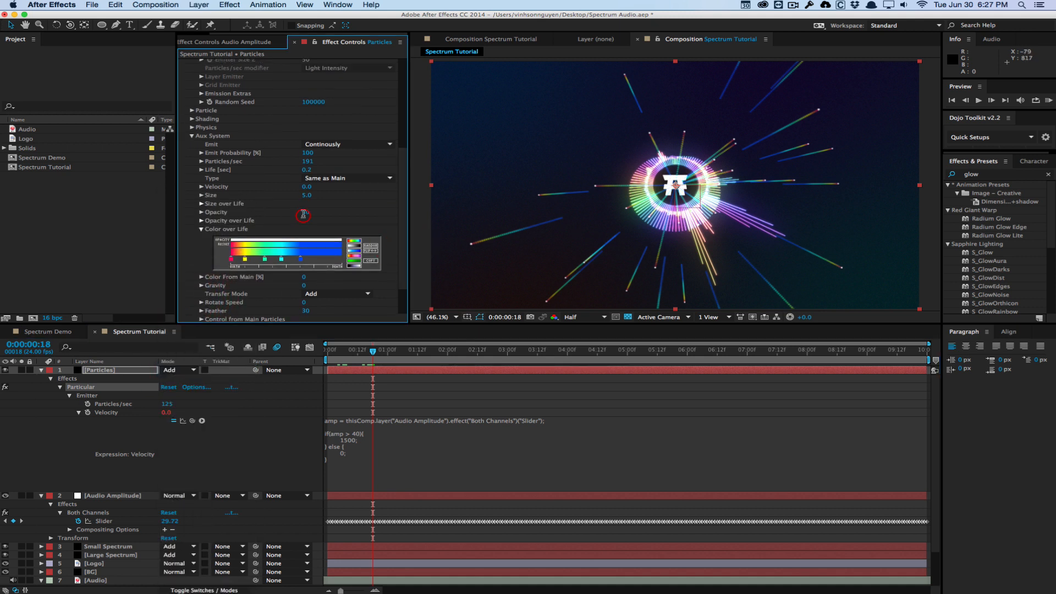
type("100")
key("Return")
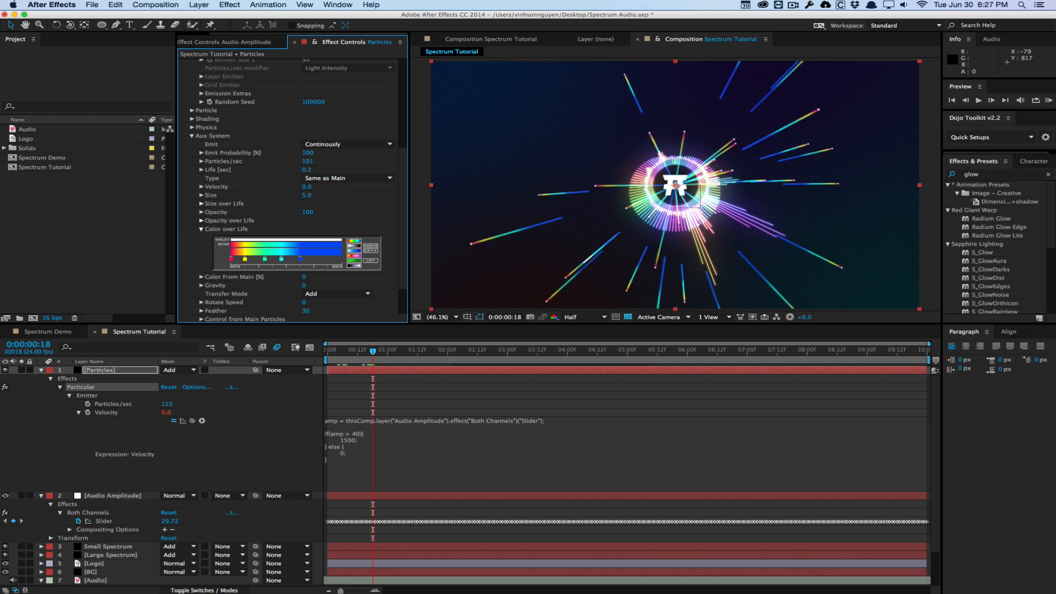
Set the Aux System's Size to 3.5 and its Particles/sec to 293.
left_click(306, 196)
key("Return")
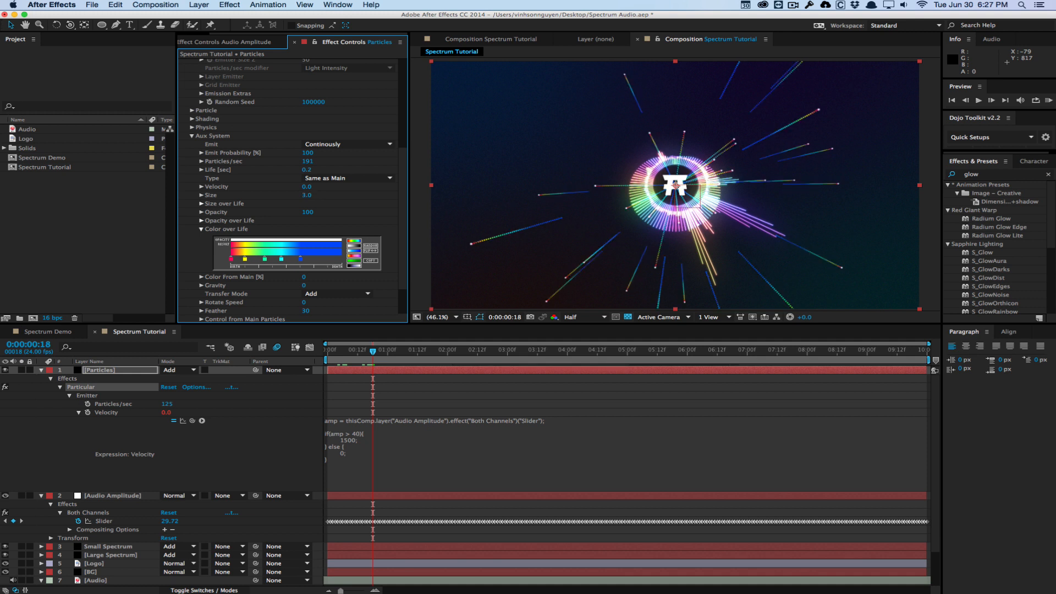
left_click(308, 196)
type(".5")
key("Return")
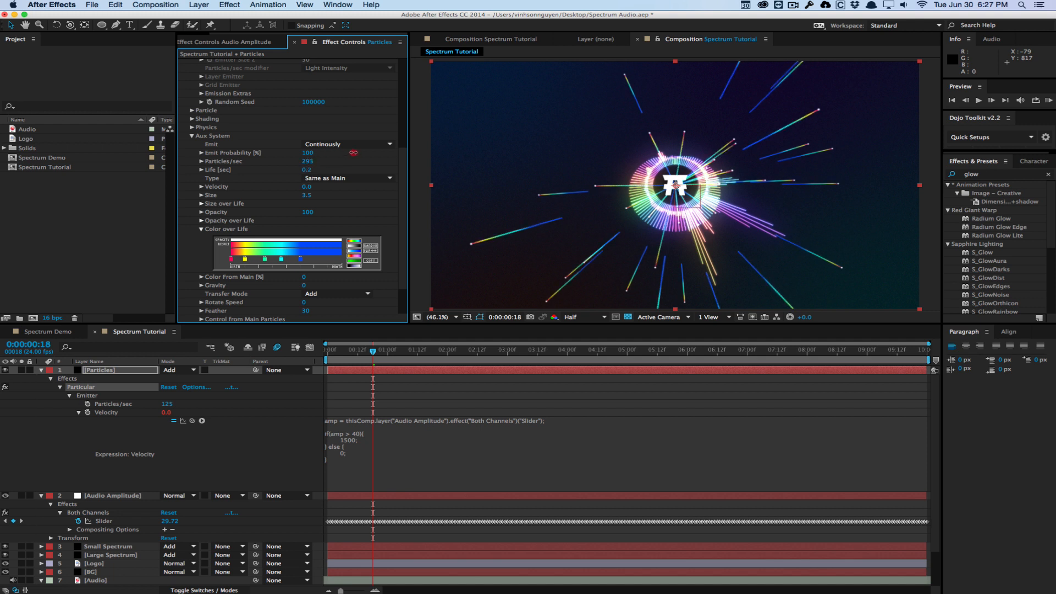
Apply the Stylize Glow effect to the Particles layer with a Glow Radius of 56 and a Glow Intensity of 1.8.
scroll(402, 231, "down", 4)
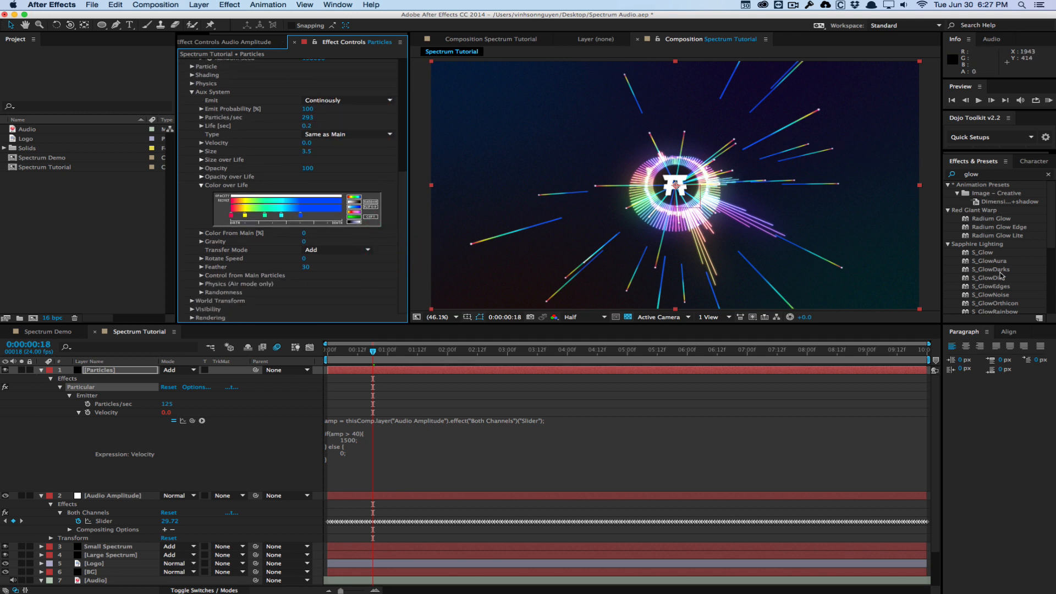
scroll(1001, 275, "down", 5)
left_click_drag(985, 235, 273, 288)
left_click_drag(310, 197, 281, 211)
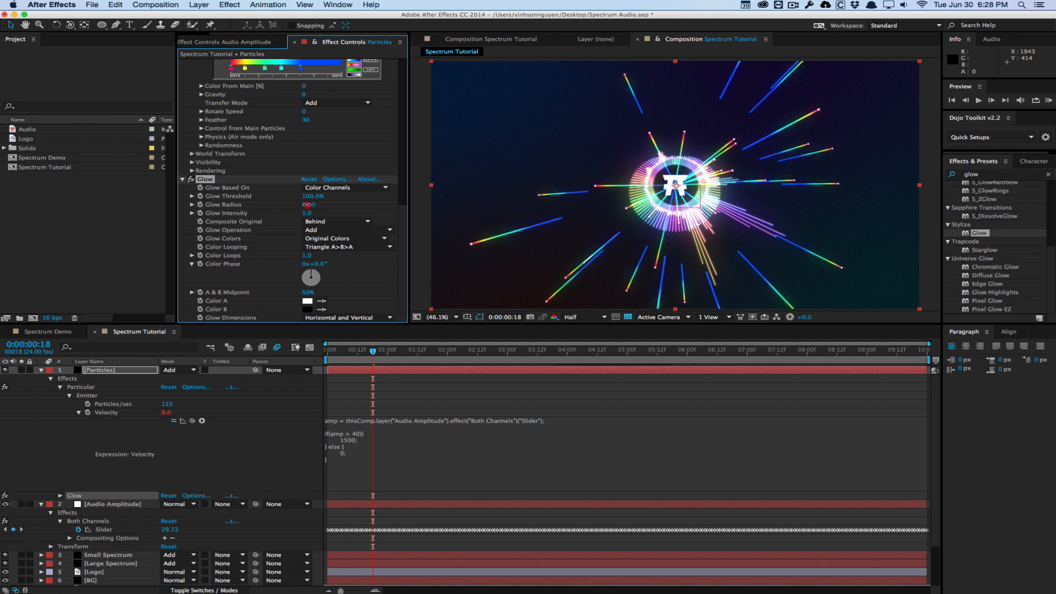
left_click(307, 205)
type("60")
key("Return")
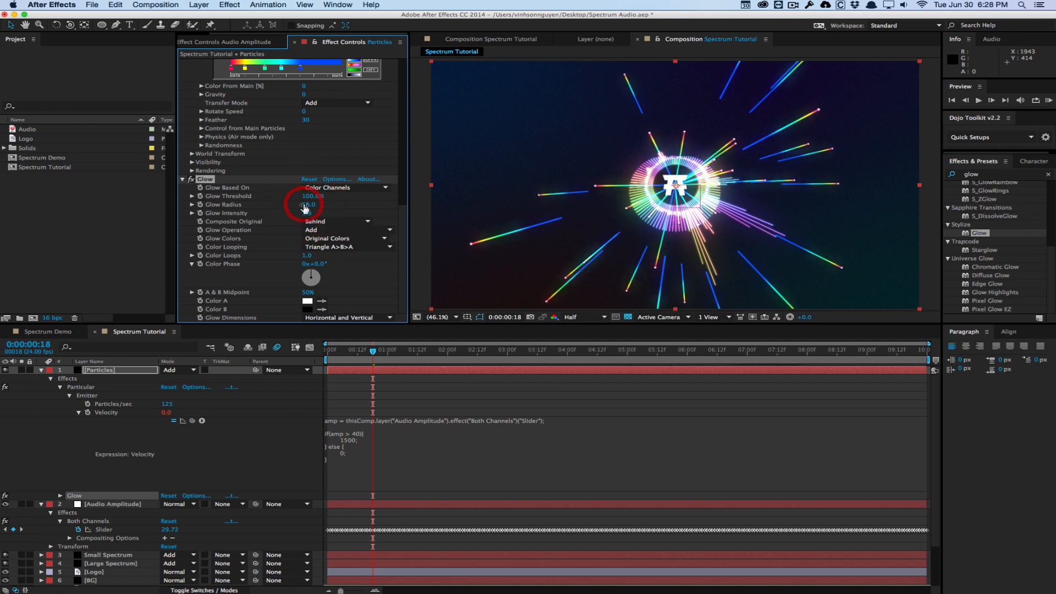
Duplicate the Glow effect and set the copy's Threshold to 63.1%, Radius to 132 and Intensity to 0.2.
key("super+d")
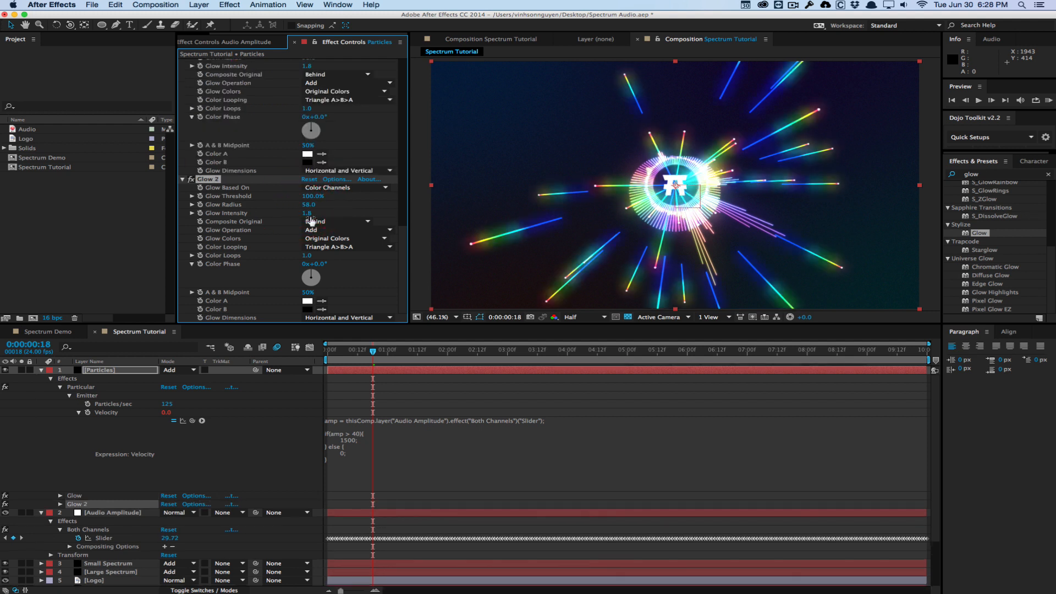
left_click_drag(307, 205, 209, 231)
left_click_drag(310, 196, 300, 214)
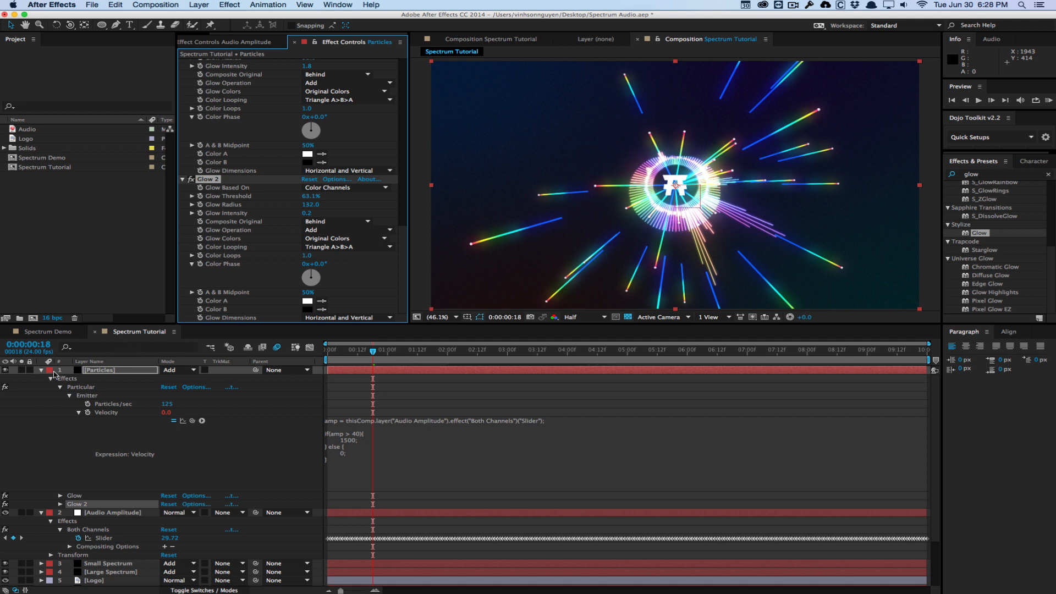
Collapse the Particles layer, move it between Logo and BG, and check the composition at 0:00:04:23.
left_click(42, 370)
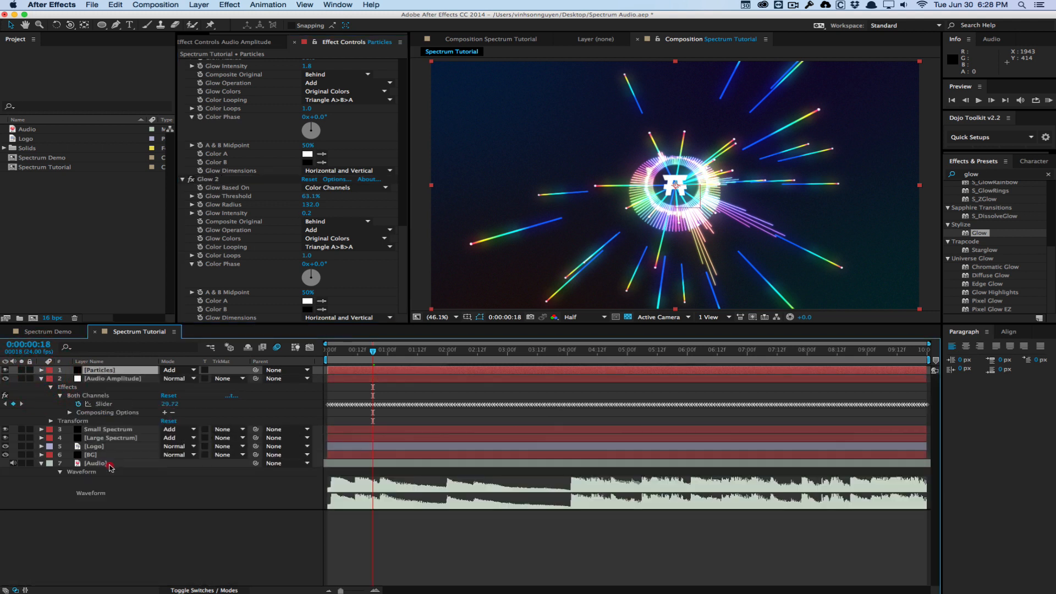
left_click_drag(112, 458, 112, 452)
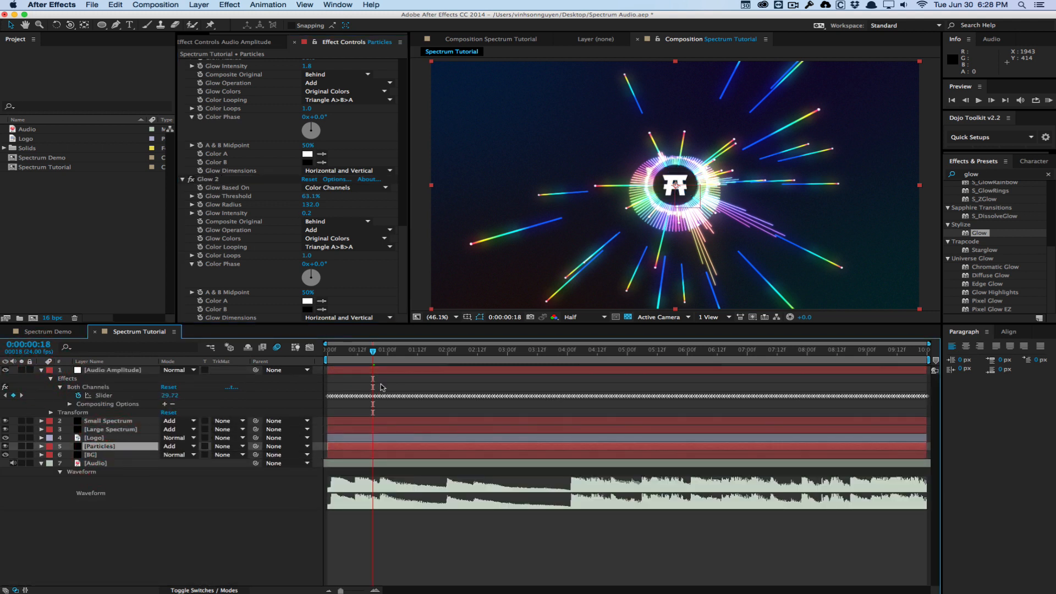
left_click_drag(378, 355, 619, 337)
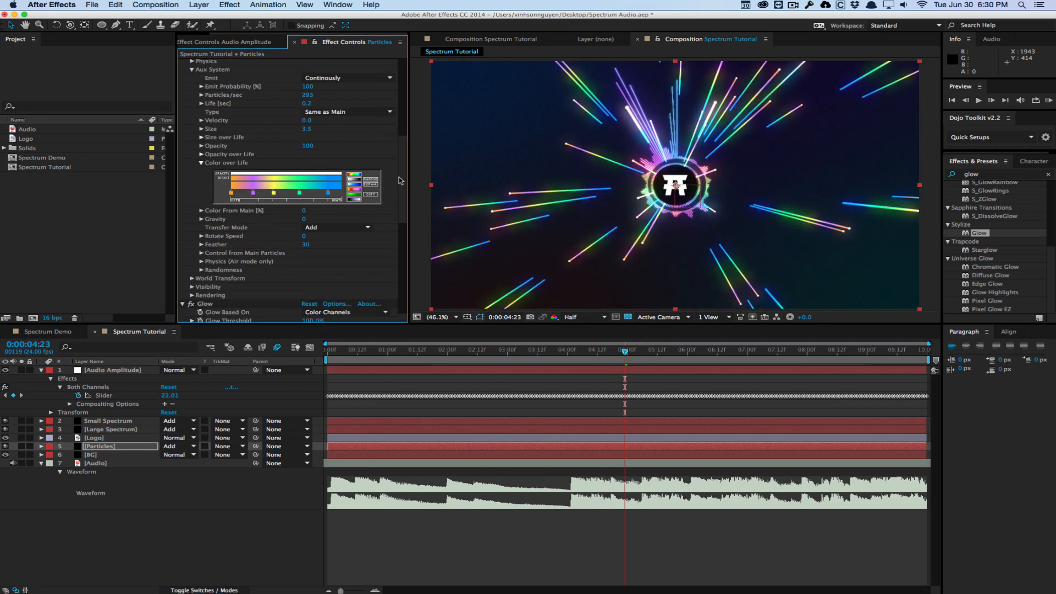
Set Particular's main Particle Size to 4 and Color Random to 35.
left_click_drag(400, 181, 398, 98)
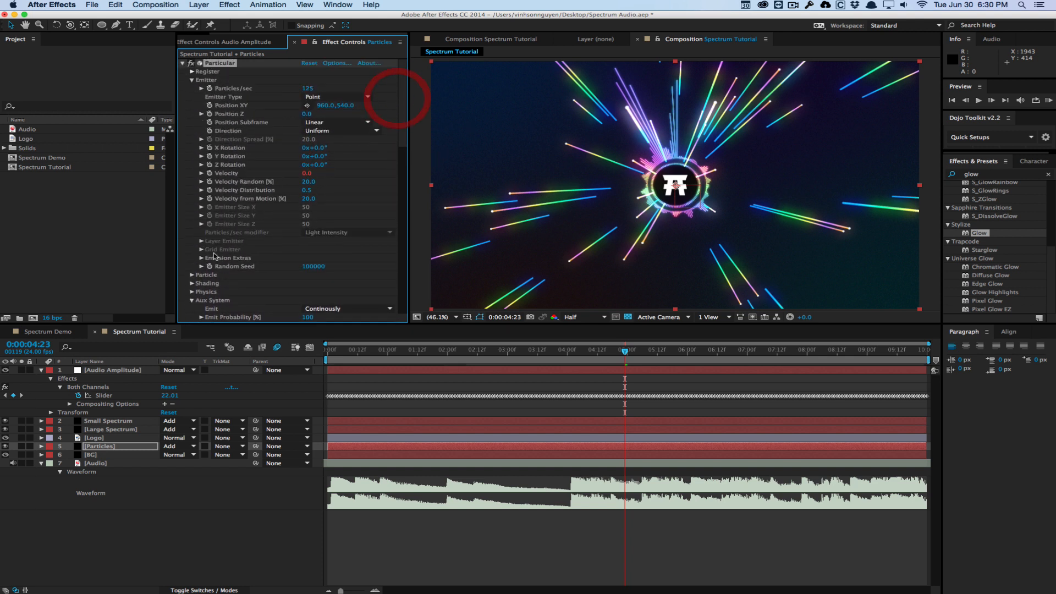
left_click(193, 274)
scroll(212, 274, "down", 5)
left_click(308, 208)
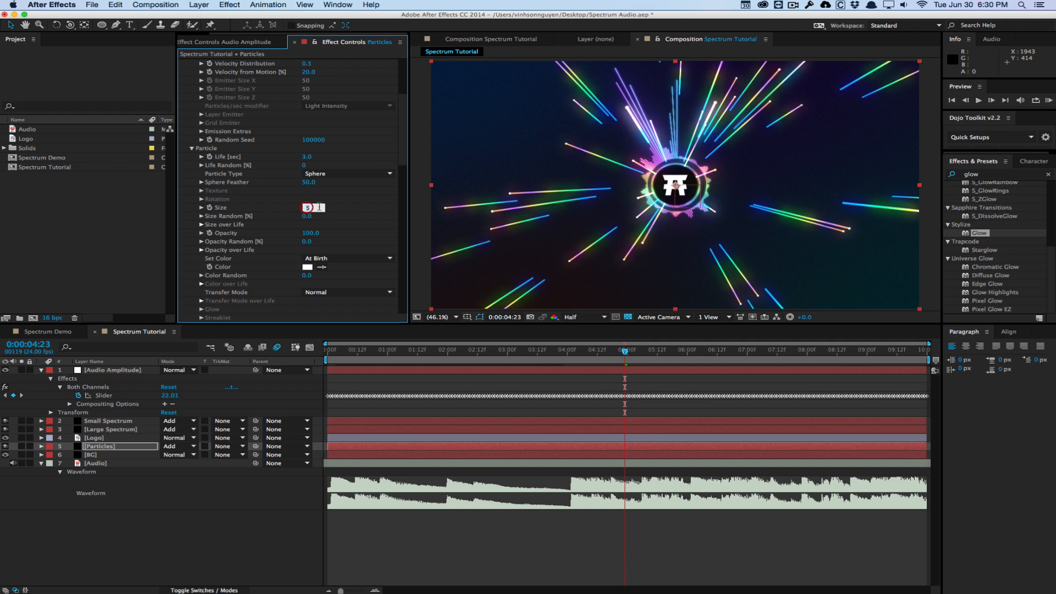
type("4")
key("Return")
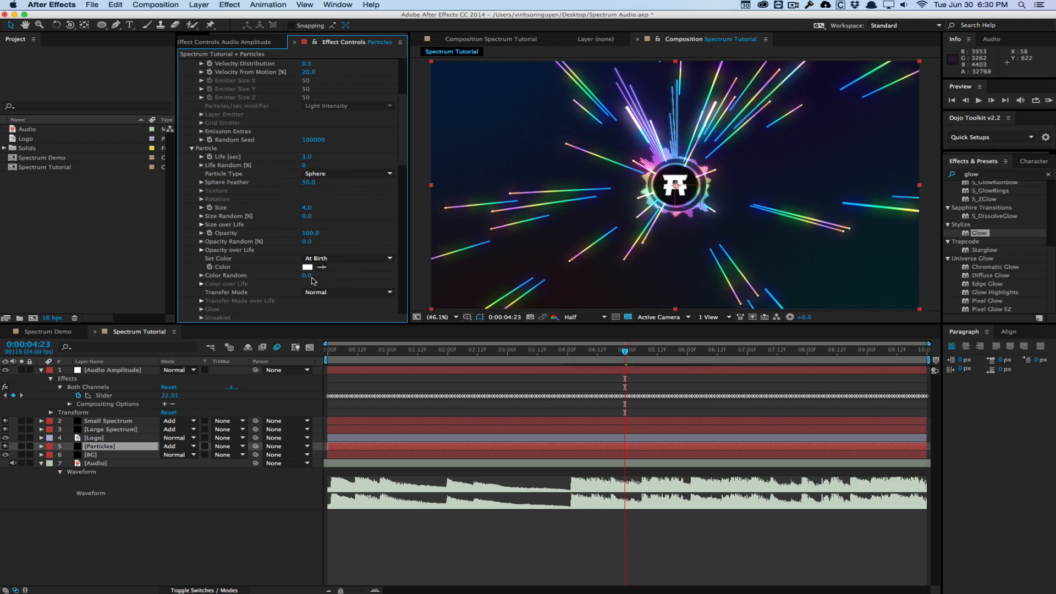
left_click_drag(310, 276, 322, 274)
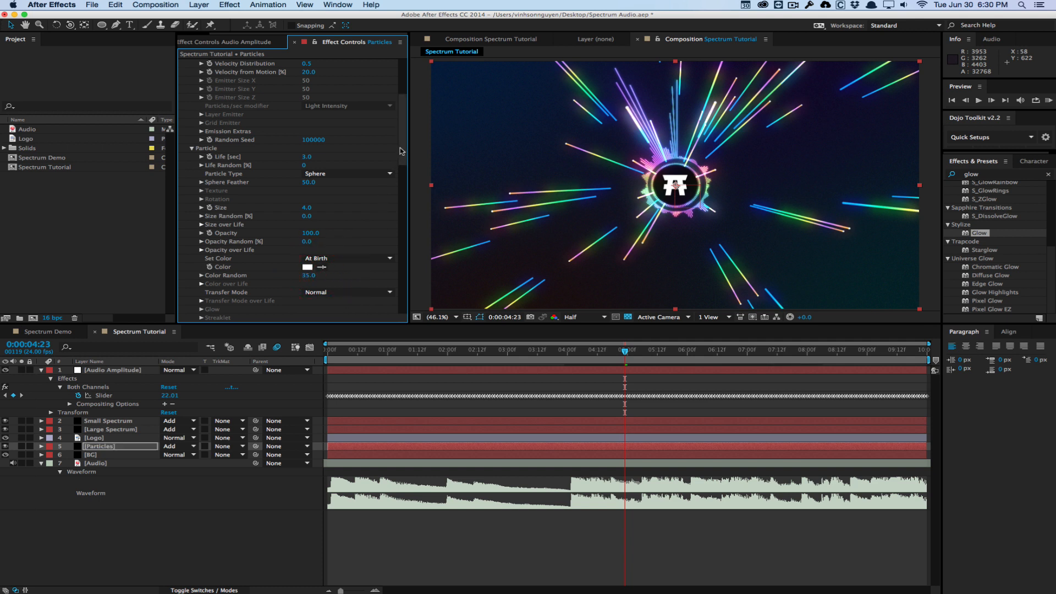
Set the Transfer Mode of Particular's main particles to Add.
scroll(402, 158, "down", 2)
scroll(401, 158, "down", 5)
left_click(329, 203)
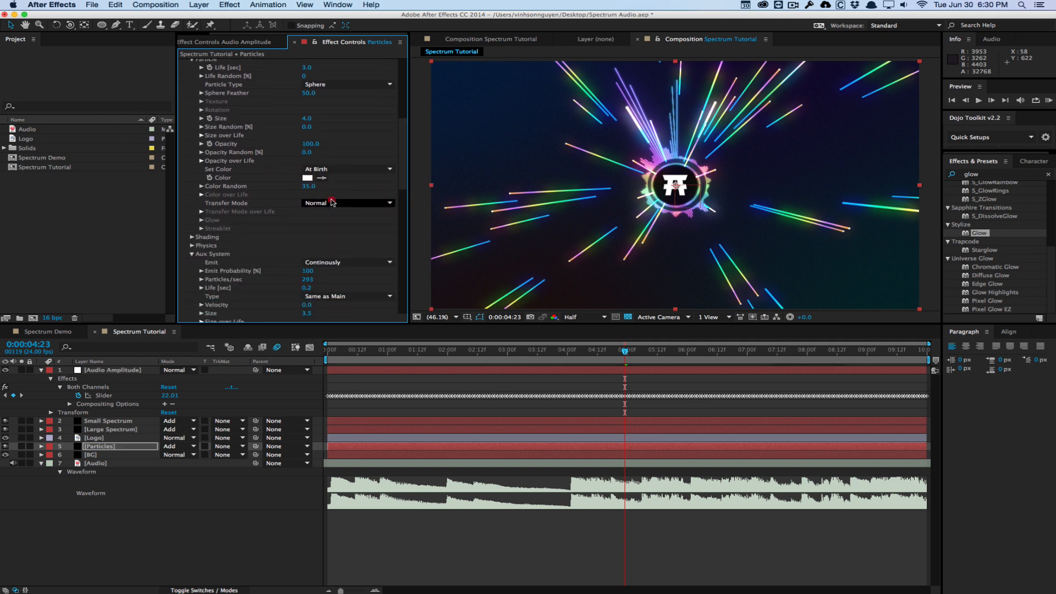
left_click(326, 223)
scroll(400, 176, "down", 6)
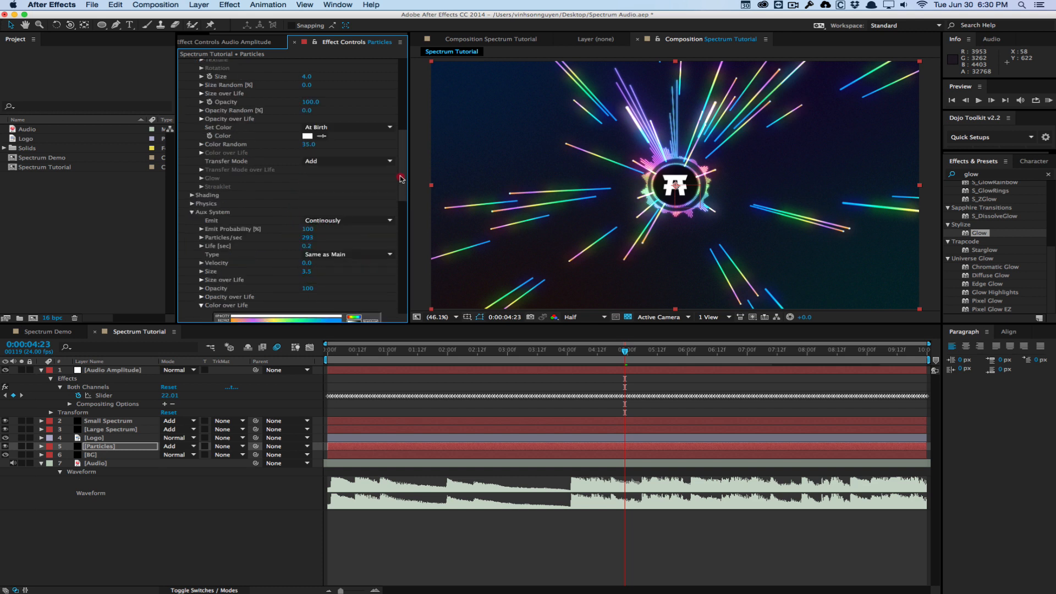
Draw an Opacity over Life curve for the main particles that fades smoothly to zero at the end of life.
left_click_drag(401, 181, 401, 163)
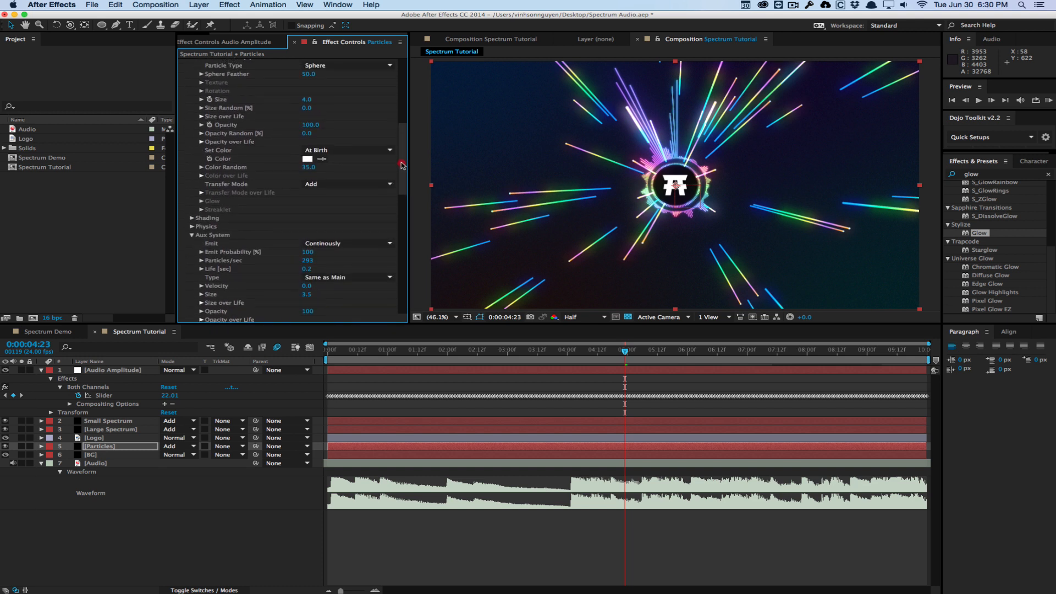
left_click(201, 143)
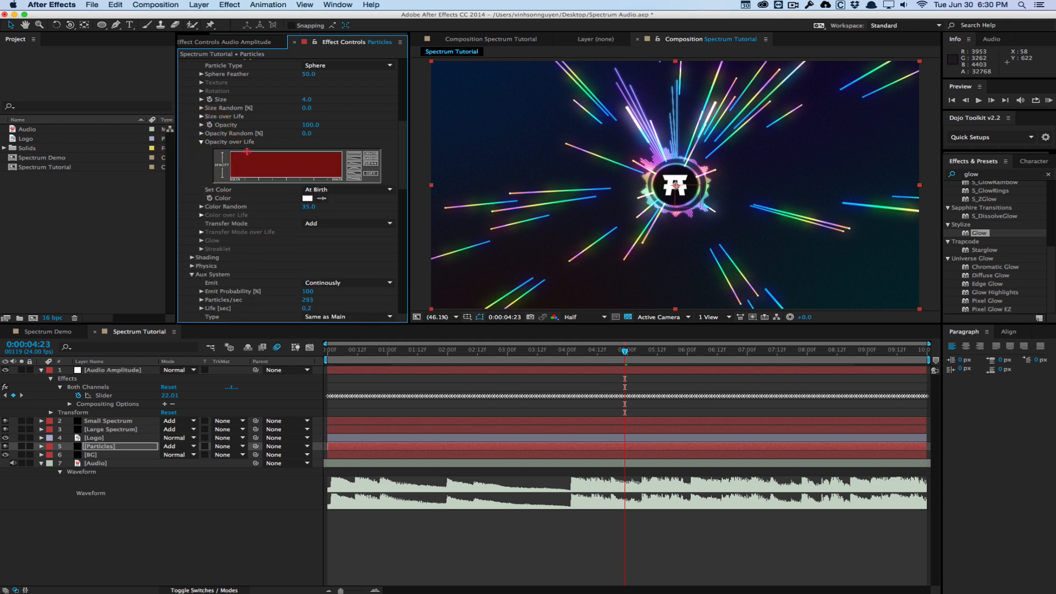
left_click_drag(247, 151, 347, 178)
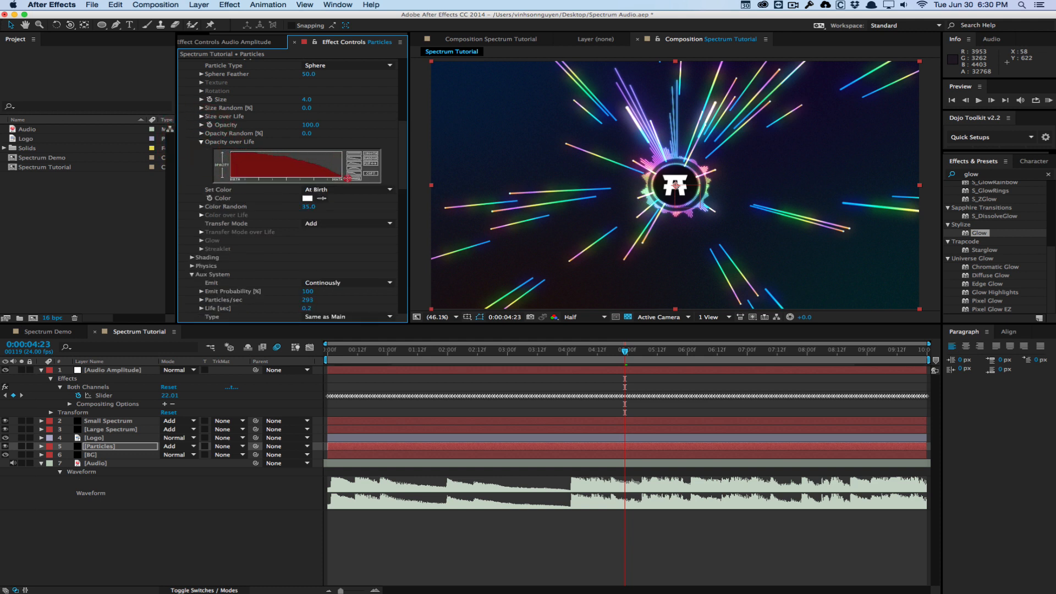
left_click(371, 153)
Try a Turbulence Field Affect Position of 58 in Particular's Air physics, and undo it.
left_click(192, 266)
scroll(198, 262, "down", 3)
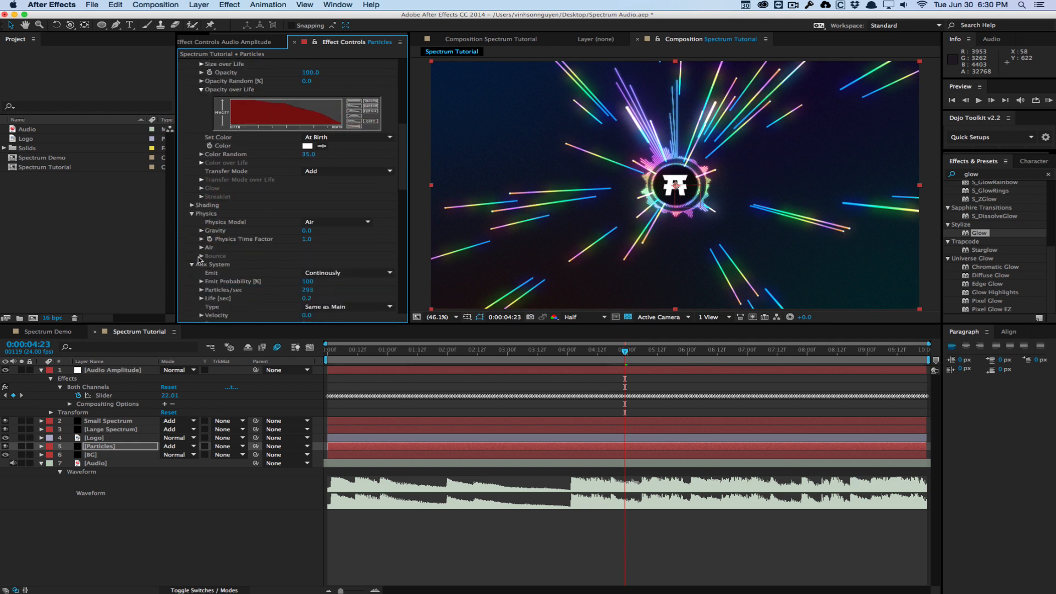
left_click(201, 248)
scroll(203, 251, "down", 3)
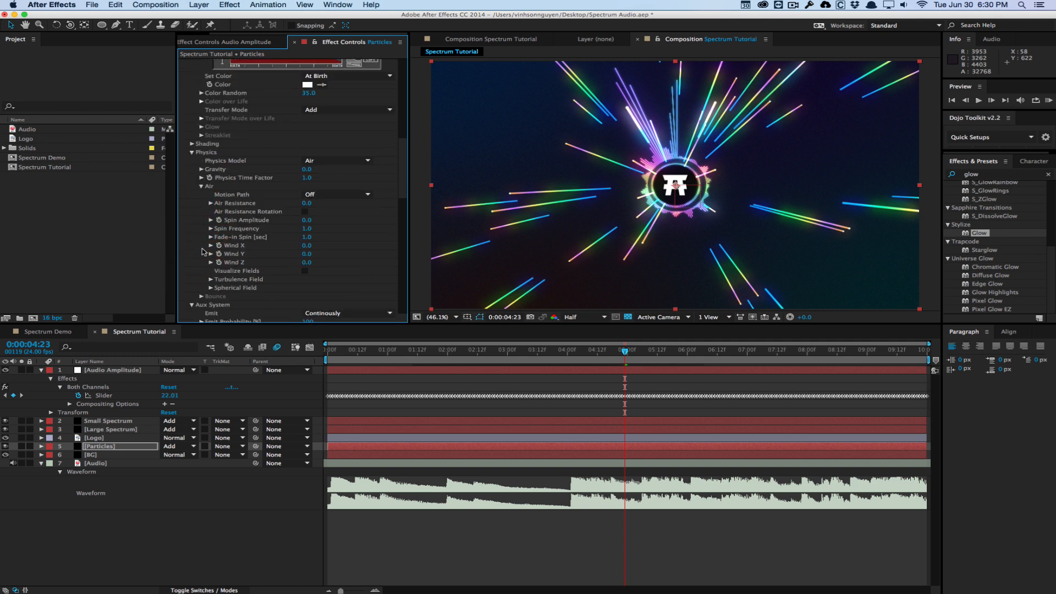
left_click(210, 280)
scroll(212, 281, "down", 3)
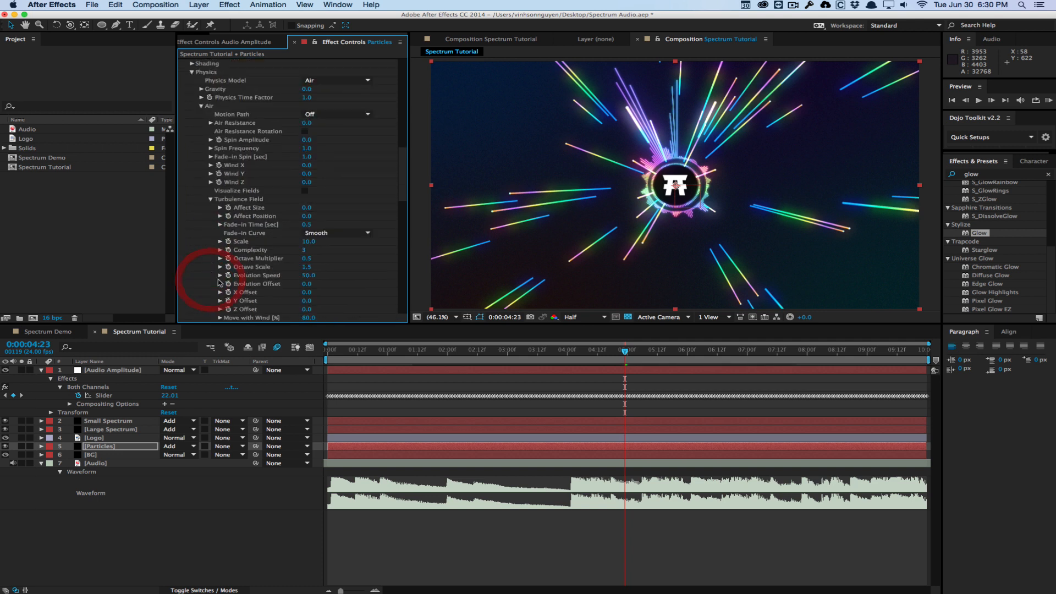
mouse_move(307, 217)
left_mouse_down()
mouse_move(384, 213)
mouse_move(336, 213)
left_mouse_up()
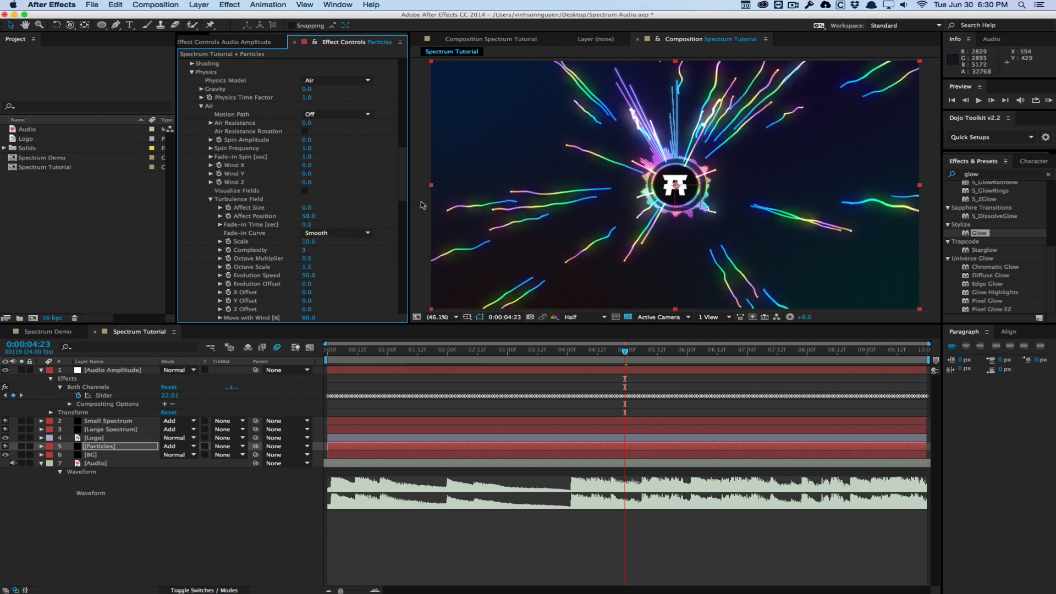
key("super+z")
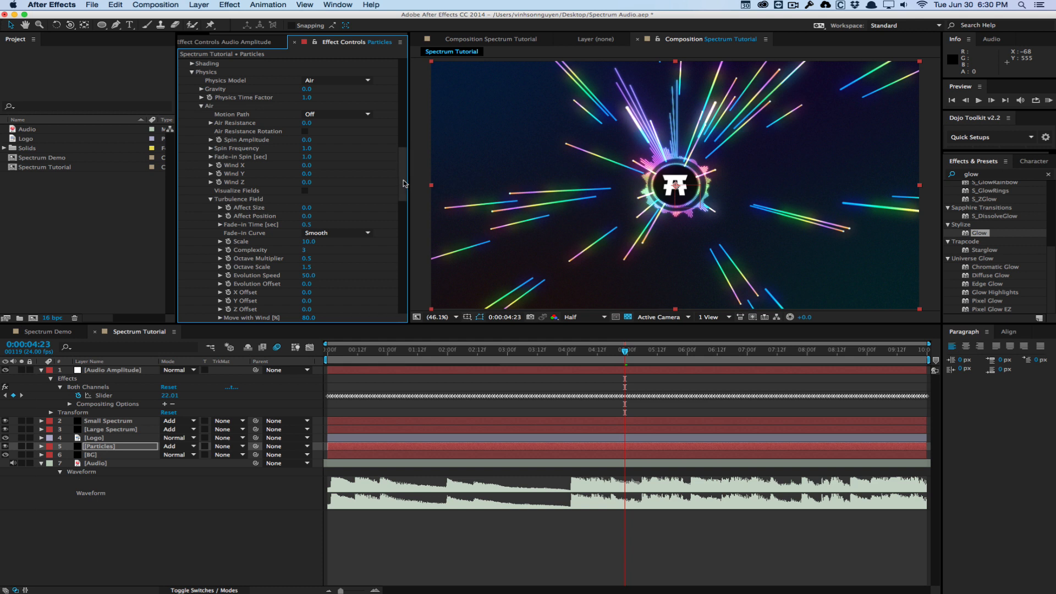
left_click_drag(403, 184, 399, 77)
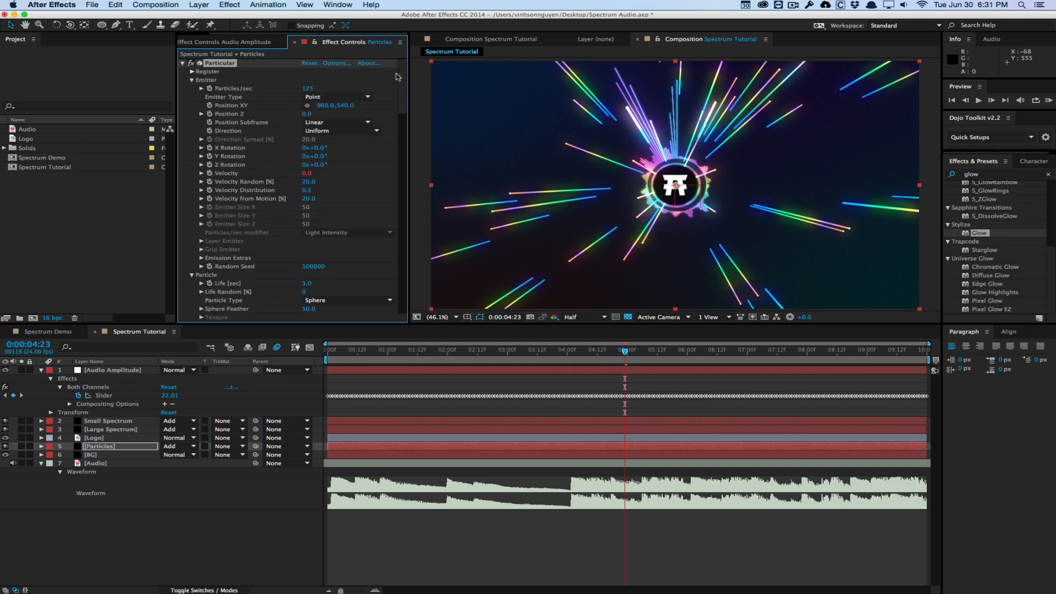
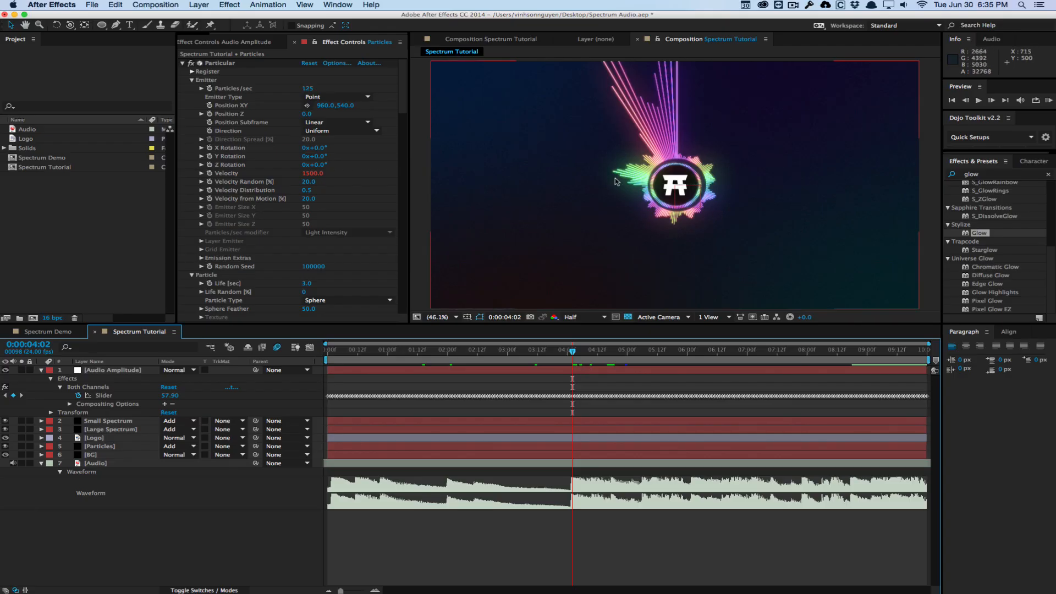
Duplicate the Large Spectrum layer and place the copy between Particles and BG.
left_click(130, 423)
left_click(128, 429)
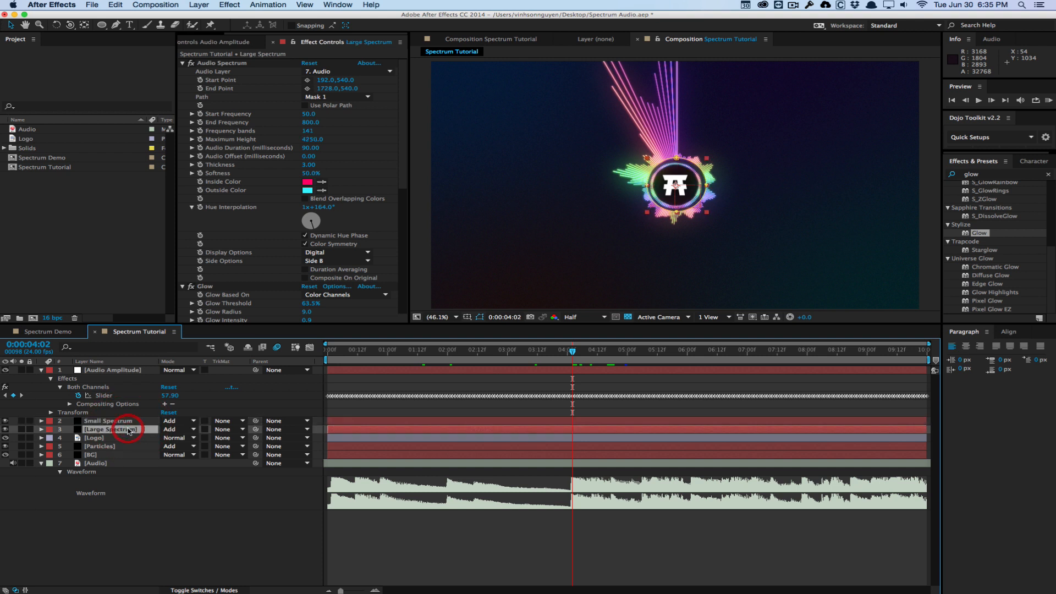
key("super+d")
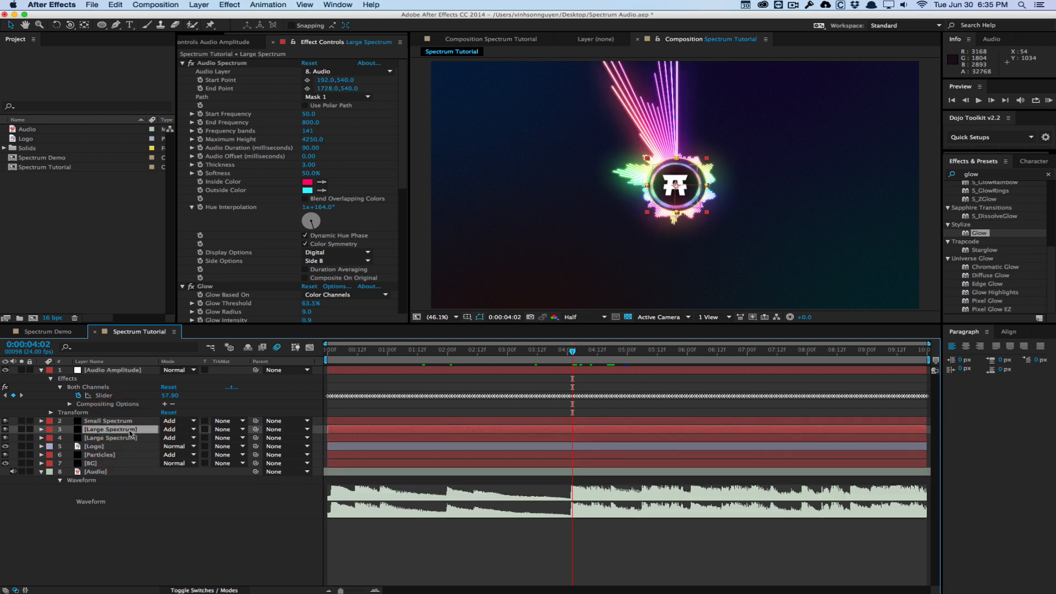
left_click_drag(130, 431, 130, 458)
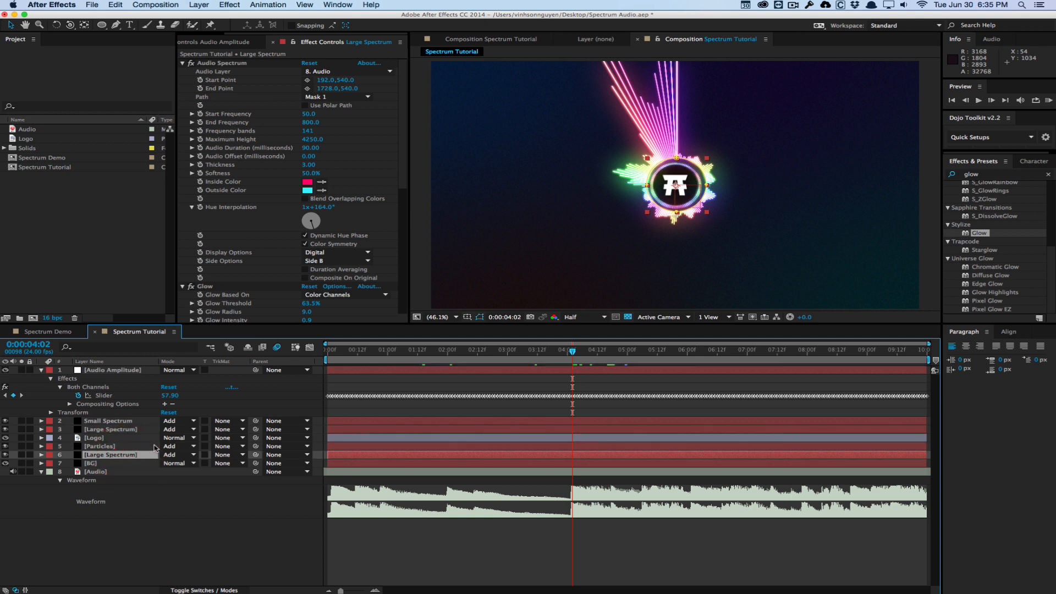
Rename the duplicated spectrum layer as Glow and solo it together with the BG layer.
type("Glow")
key("Return")
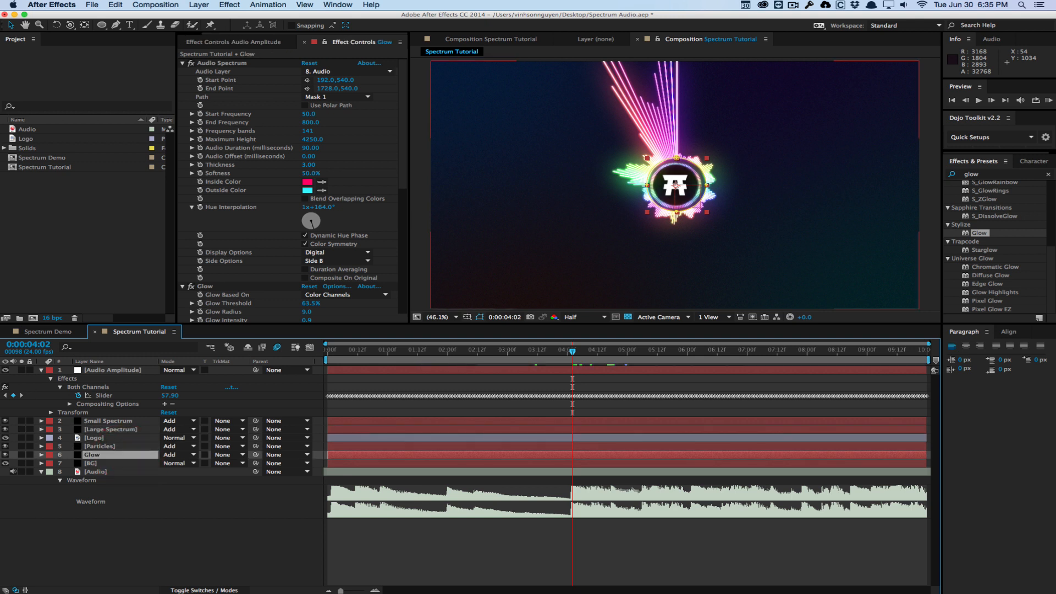
left_click(22, 454)
left_click(22, 463)
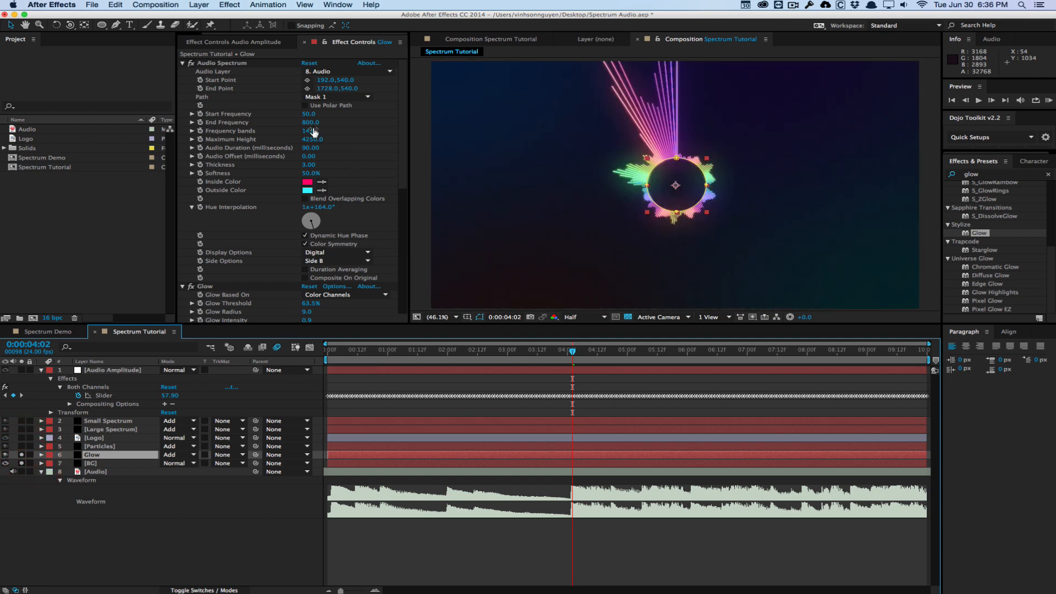
Lower the Maximum Height of the Glow layer's Audio Spectrum and check the shorter spikes at 0:00:07:00.
left_click_drag(313, 140, 162, 203)
left_click(464, 351)
left_click_drag(491, 357, 747, 352)
Add a Gaussian Blur effect to the Glow layer and set its Blurriness to 133.7.
left_click(239, 3)
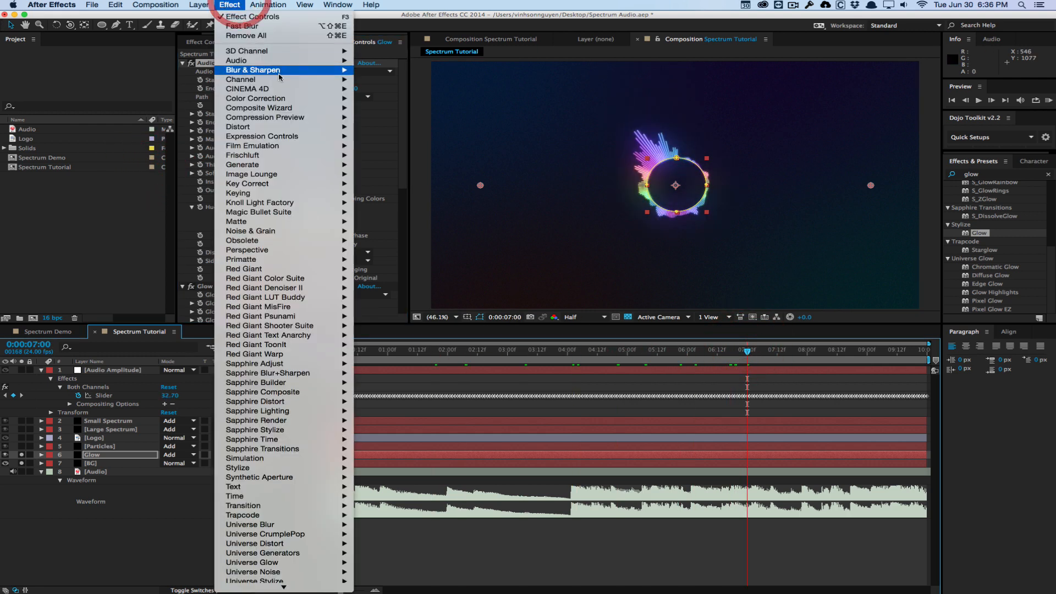
mouse_move(281, 72)
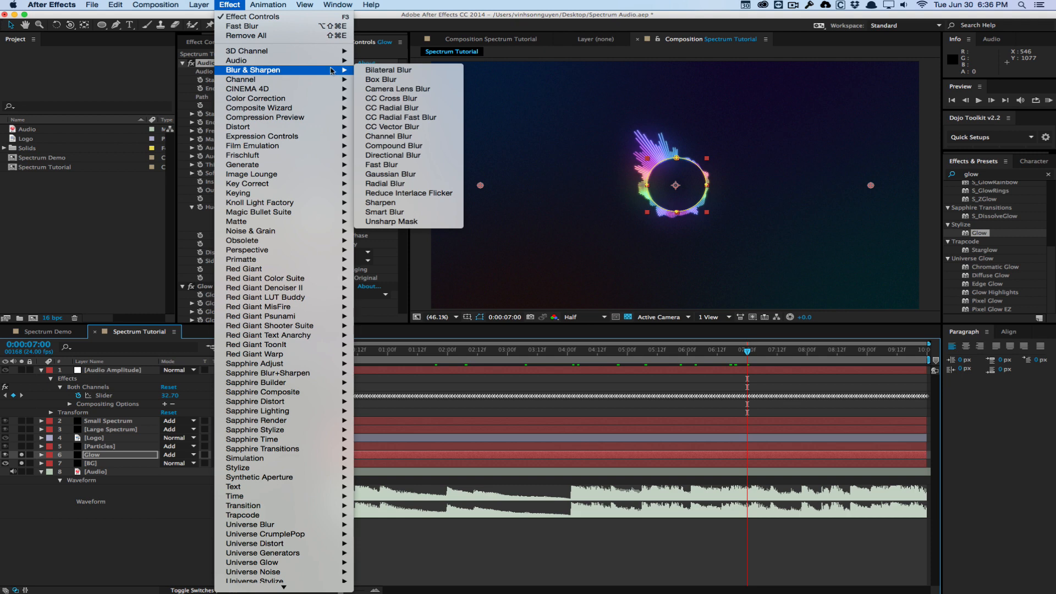
left_click(434, 174)
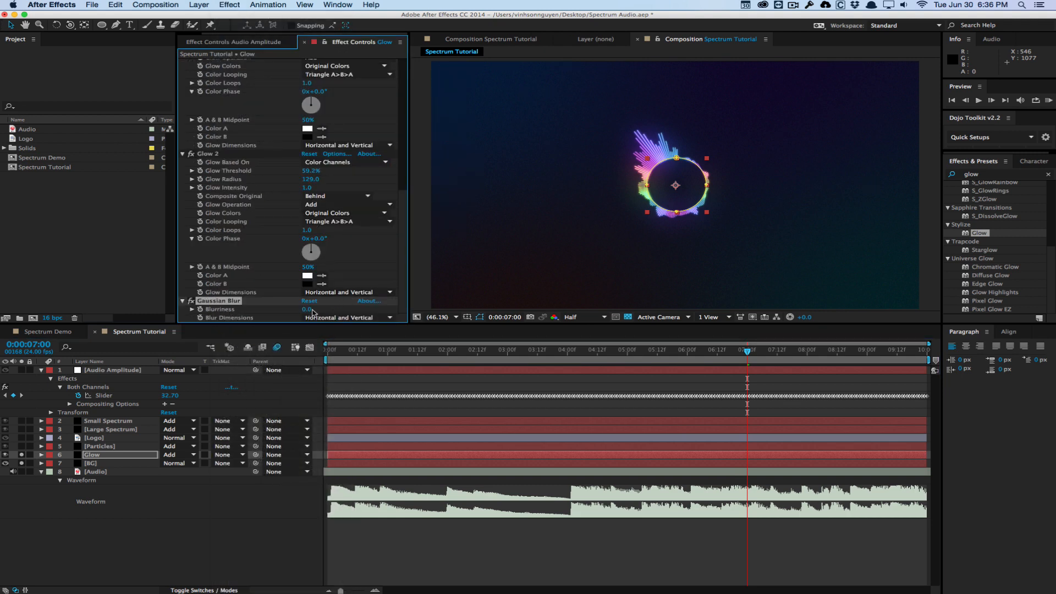
left_click_drag(311, 310, 990, 258)
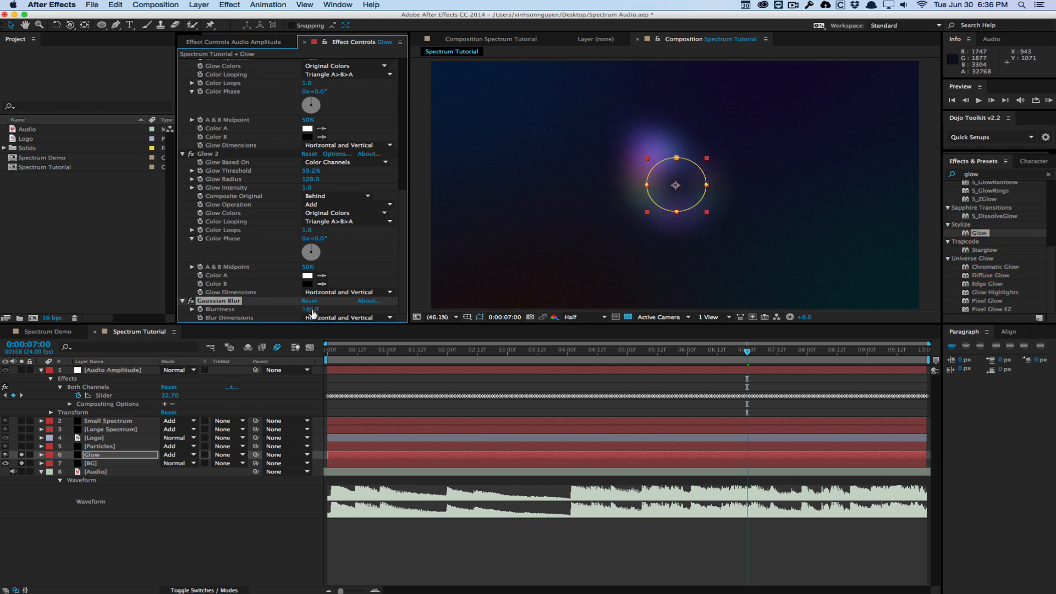
Duplicate the Glow layer's Gaussian Blur, setting Blurriness to 160.2 on the copy and 125.4 on the original.
key("super+d")
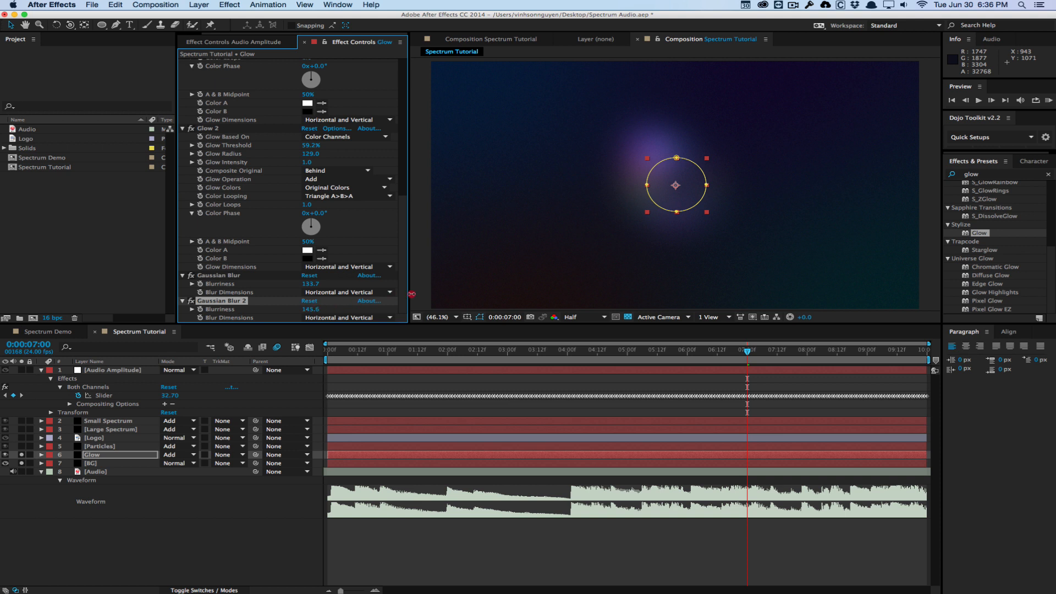
left_click_drag(430, 283, 432, 283)
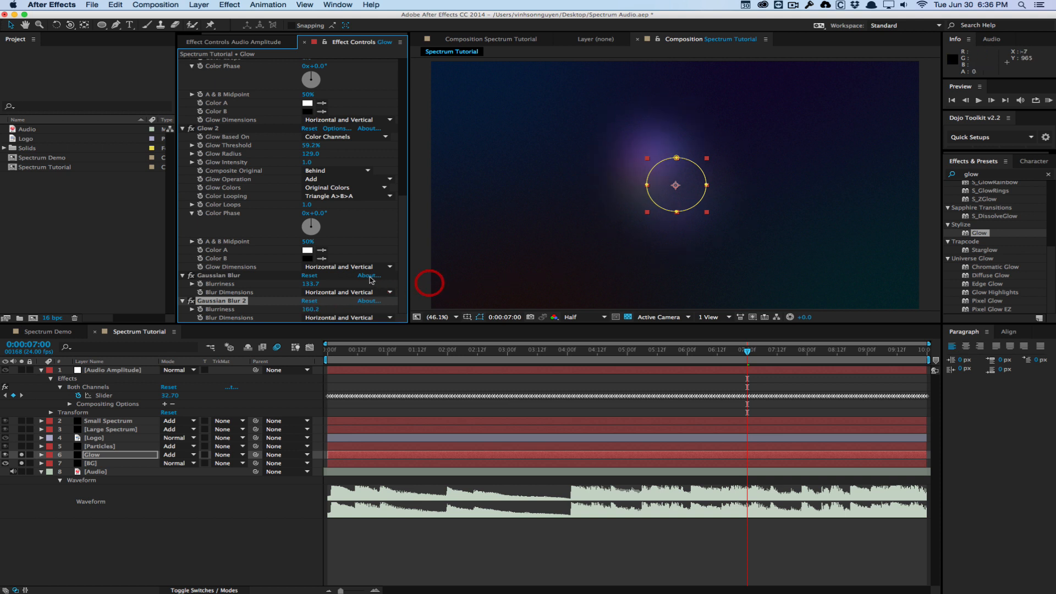
left_click_drag(310, 284, 354, 283)
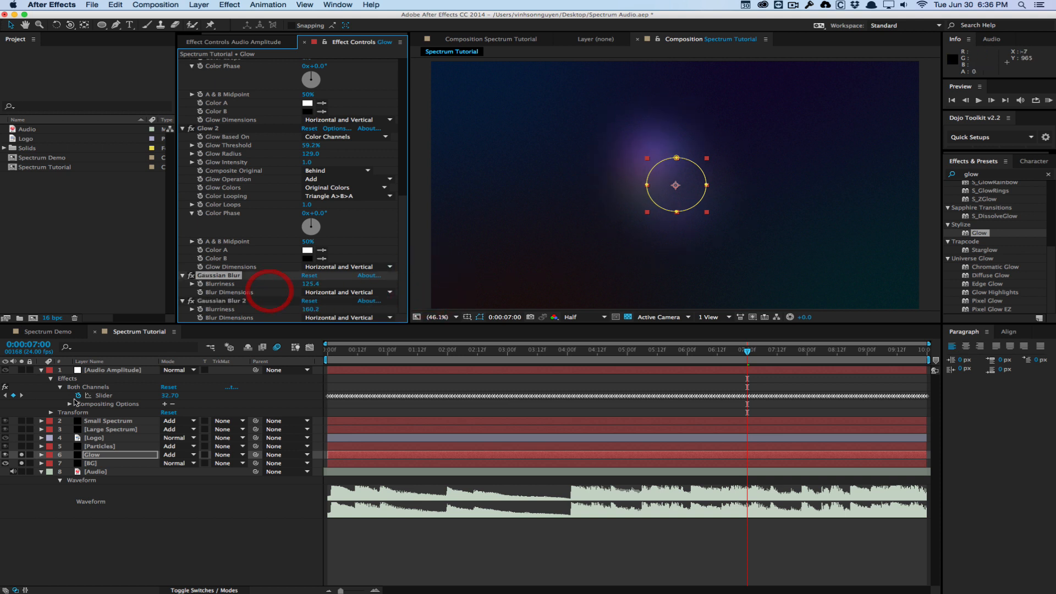
Duplicate the Glow layer and scale the copy up to 207%.
left_click(108, 456)
key("super+d")
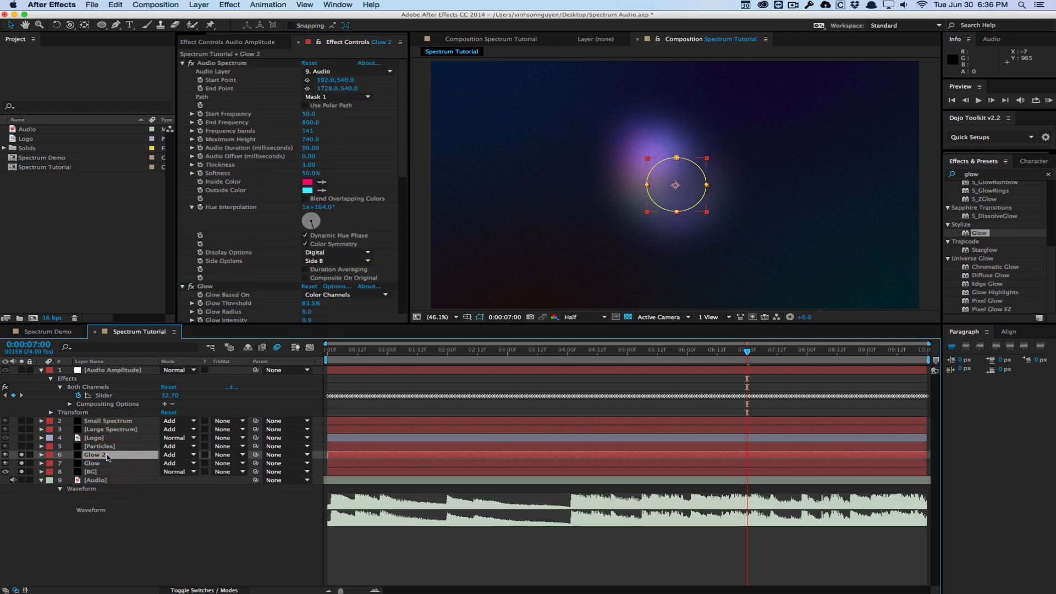
key("s")
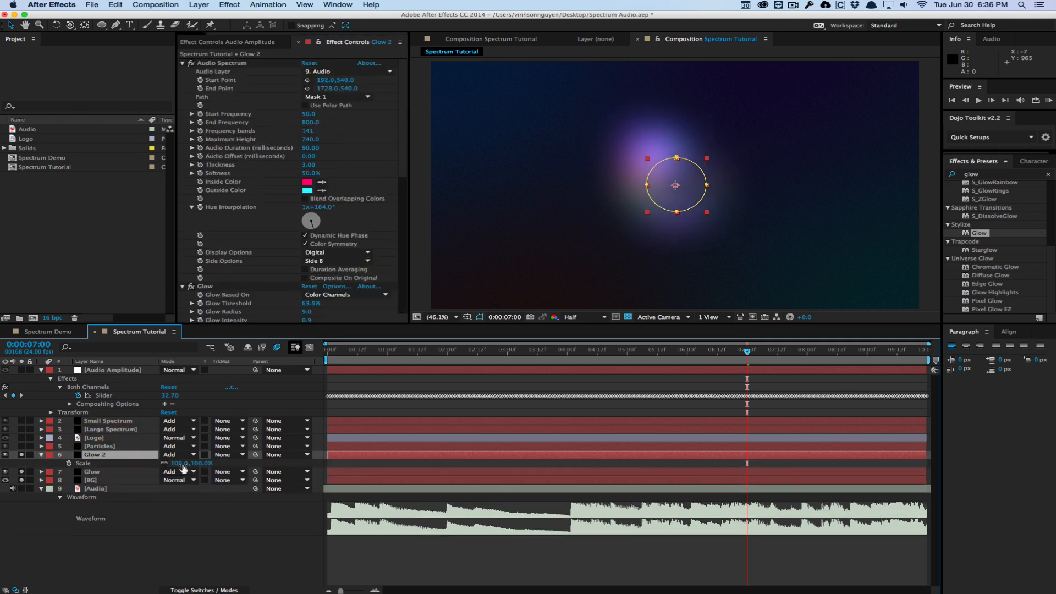
left_click_drag(178, 464, 239, 452)
Lower the opacity of both the Glow and Glow 2 layers to 78%.
left_click(126, 472, "shift")
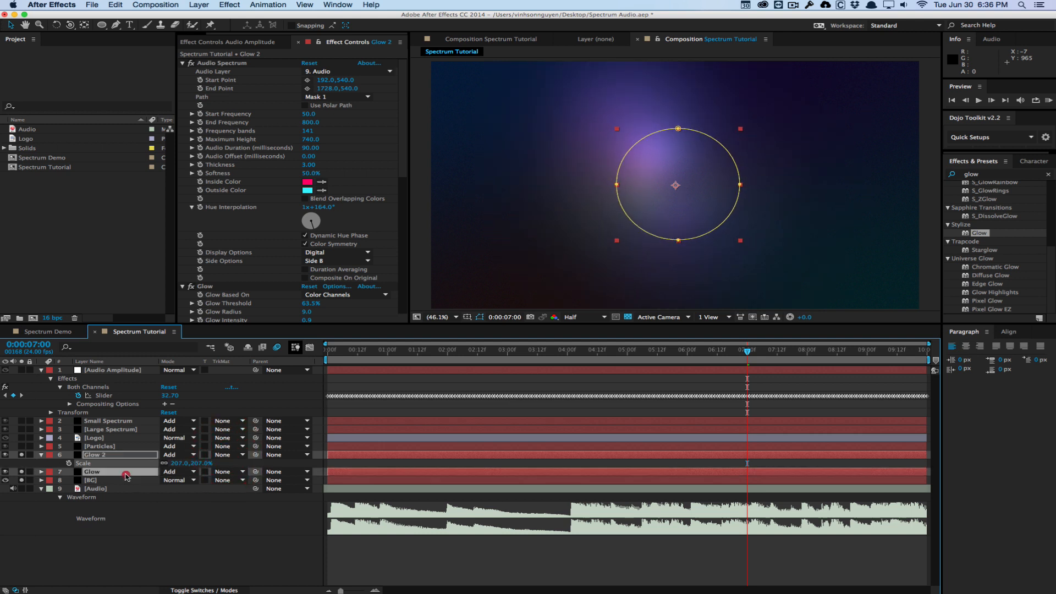
key("t")
left_click_drag(170, 465, 158, 467)
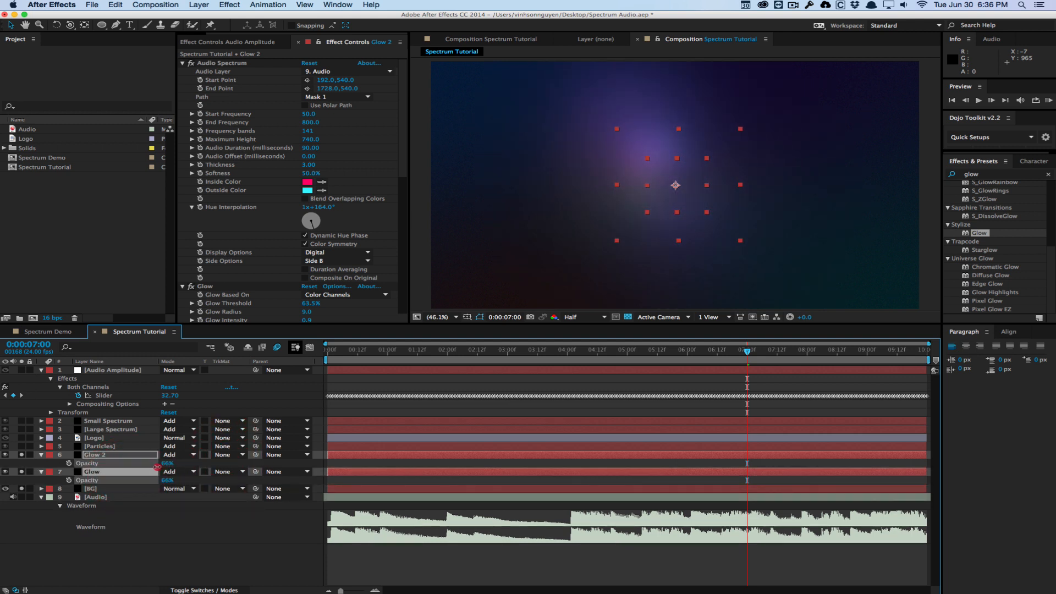
left_click(116, 526)
Set the first Gaussian Blur's Blurriness on the Glow 2 layer to 141.4.
left_click(108, 455)
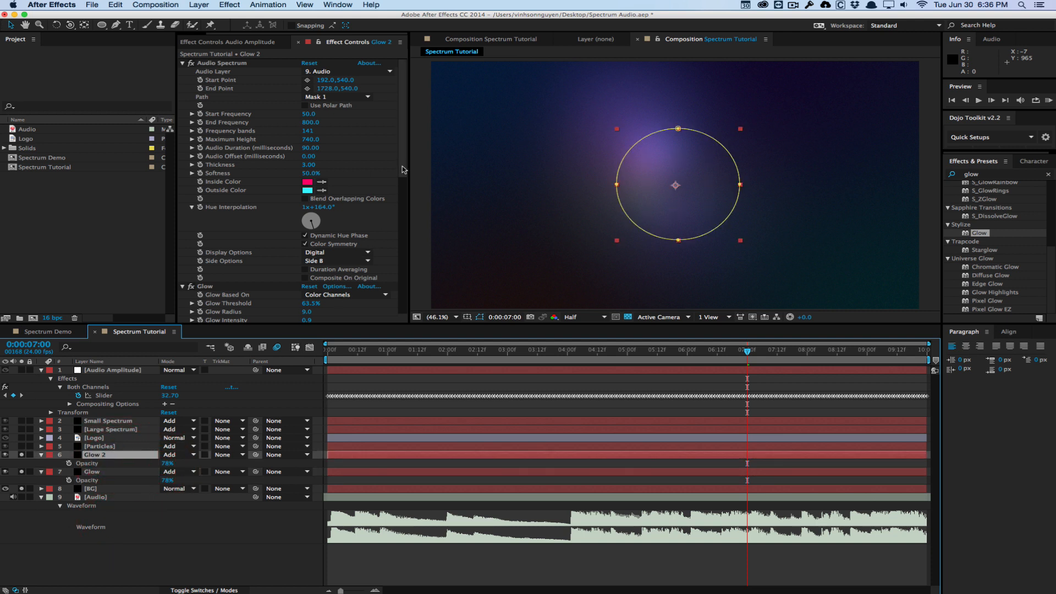
scroll(300, 220, "down", 10)
left_click_drag(311, 284, 359, 279)
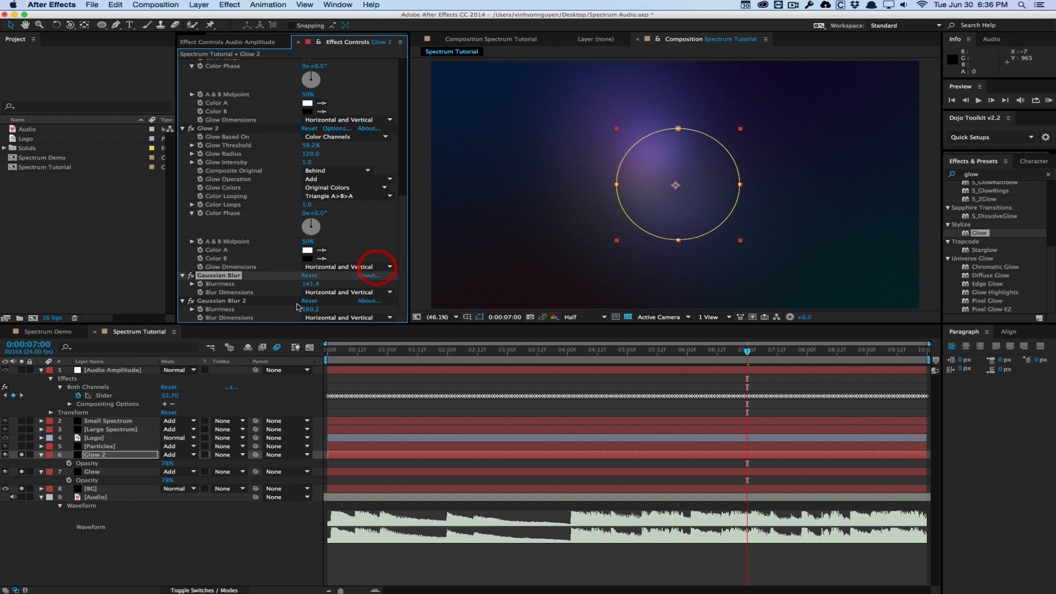
Move both Gaussian Blurs above the Glow effects, right after Audio Spectrum, on the Glow 2 and Glow layers.
left_click(223, 301, "shift")
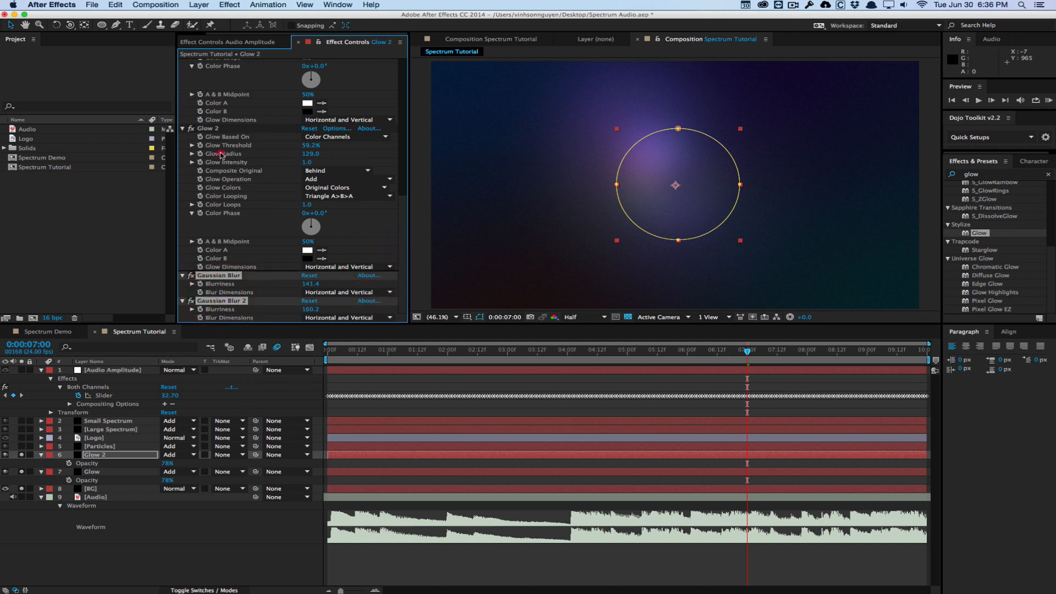
scroll(244, 154, "up", 6)
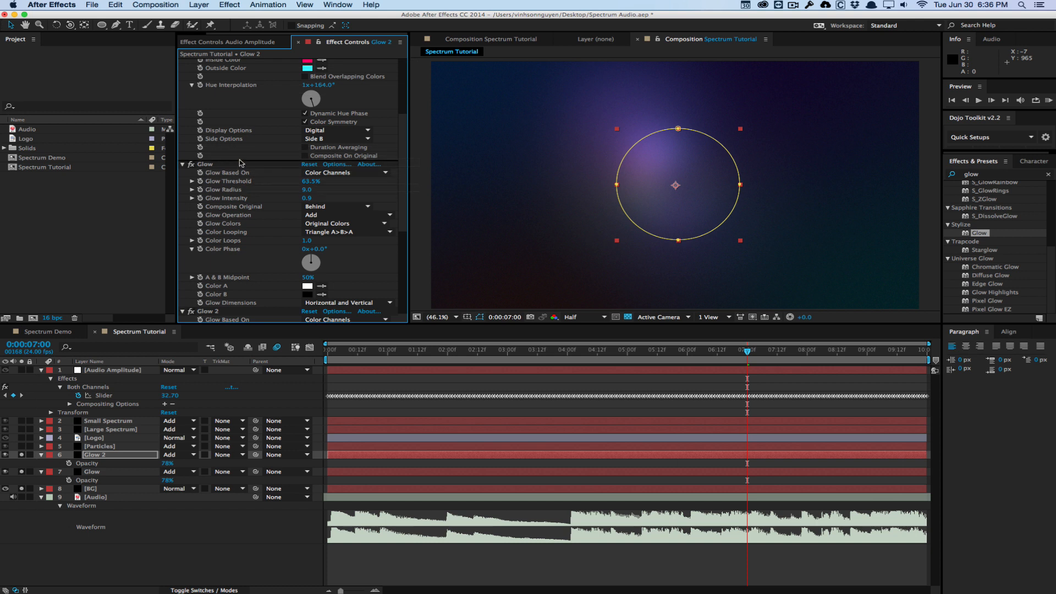
left_click_drag(240, 163, 241, 163)
left_click(120, 472)
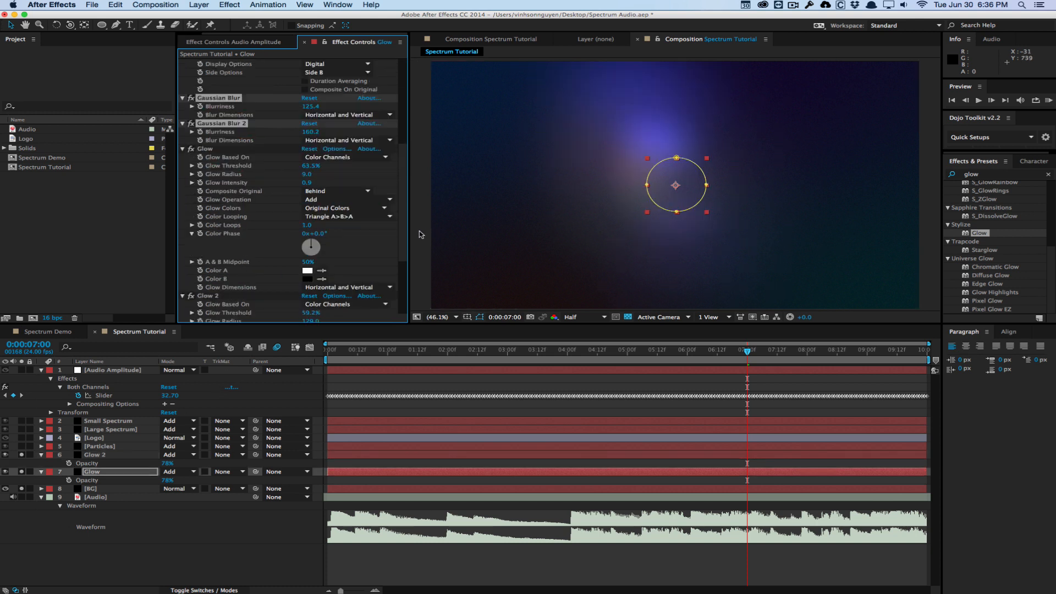
Unsolo the Glow 2, Glow and BG layers and check the full composite at several times, ending at 0:00:02:16.
left_click_drag(22, 457, 22, 491)
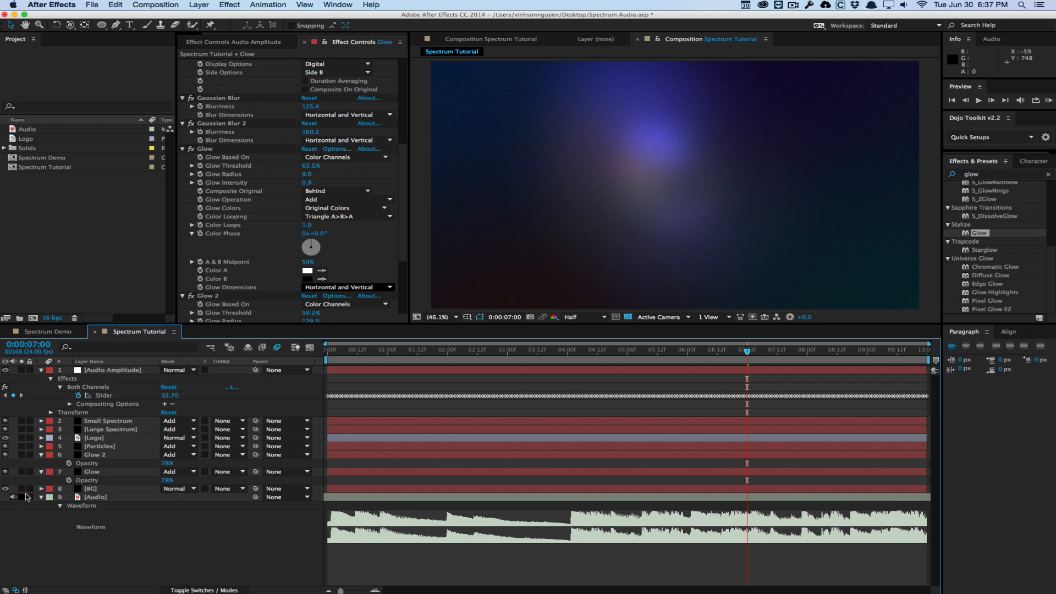
left_click(525, 352)
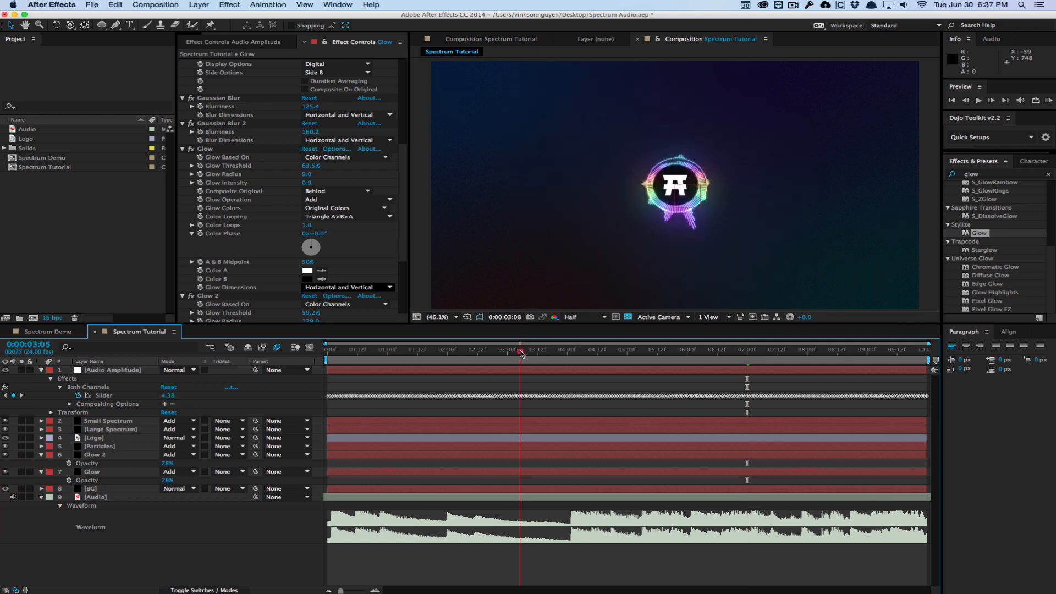
left_click(681, 340)
left_click_drag(683, 340, 865, 329)
left_click(517, 337)
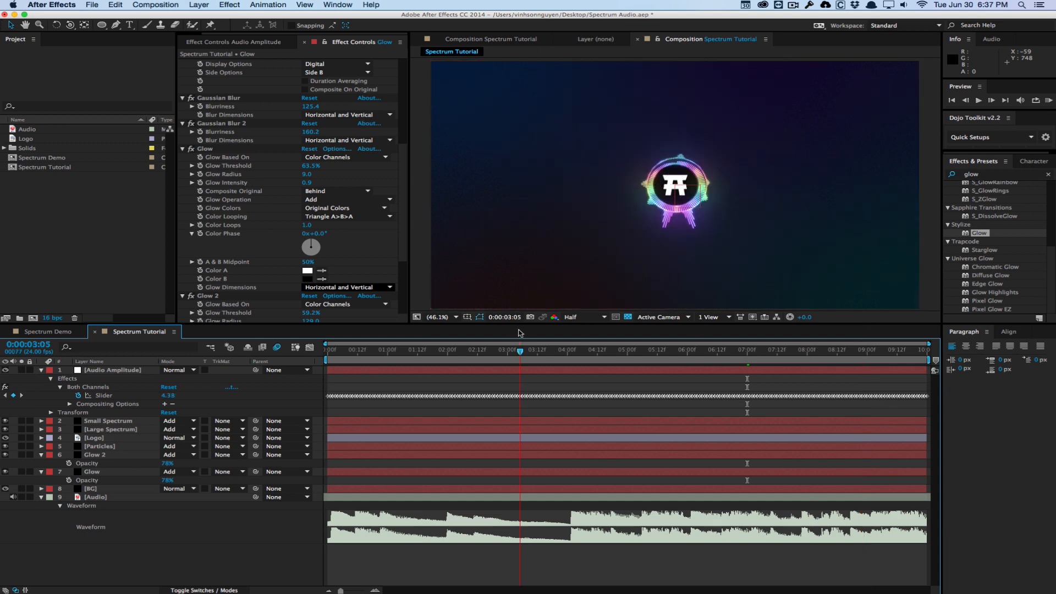
left_click(418, 337)
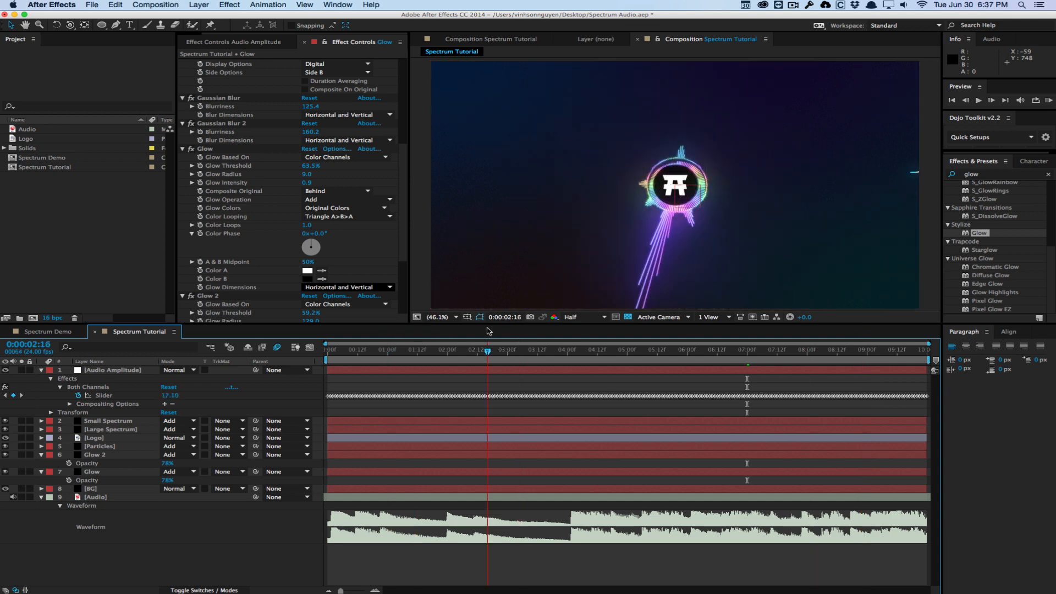
On the Glow layer, set the blurs' Blurriness to 127.0 and 171.3 and the first Glow's Intensity to 2.3, checking frames up to 0:00:08:01.
left_click(101, 471)
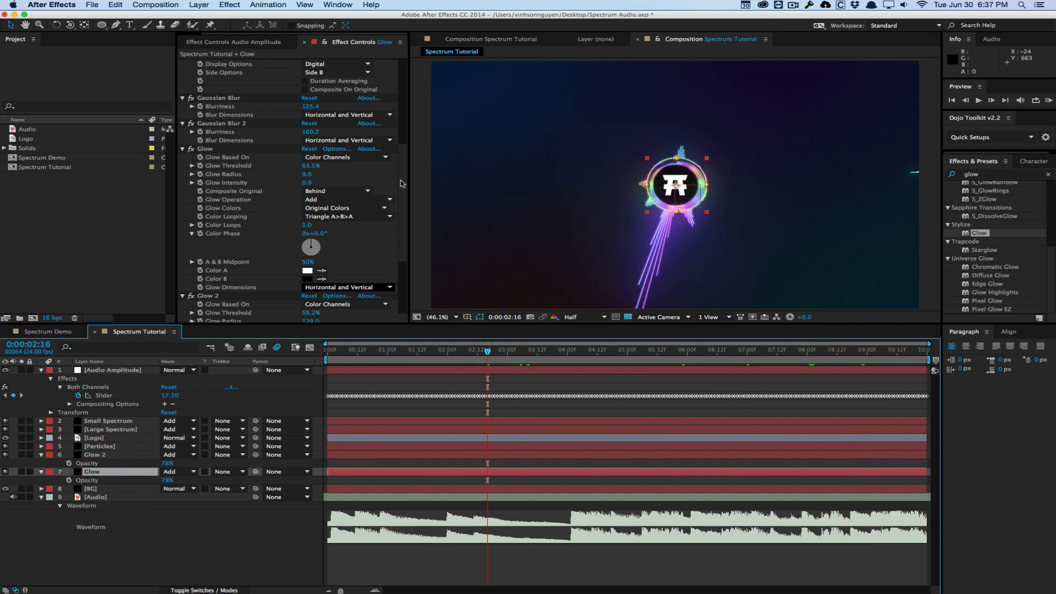
left_click(407, 305)
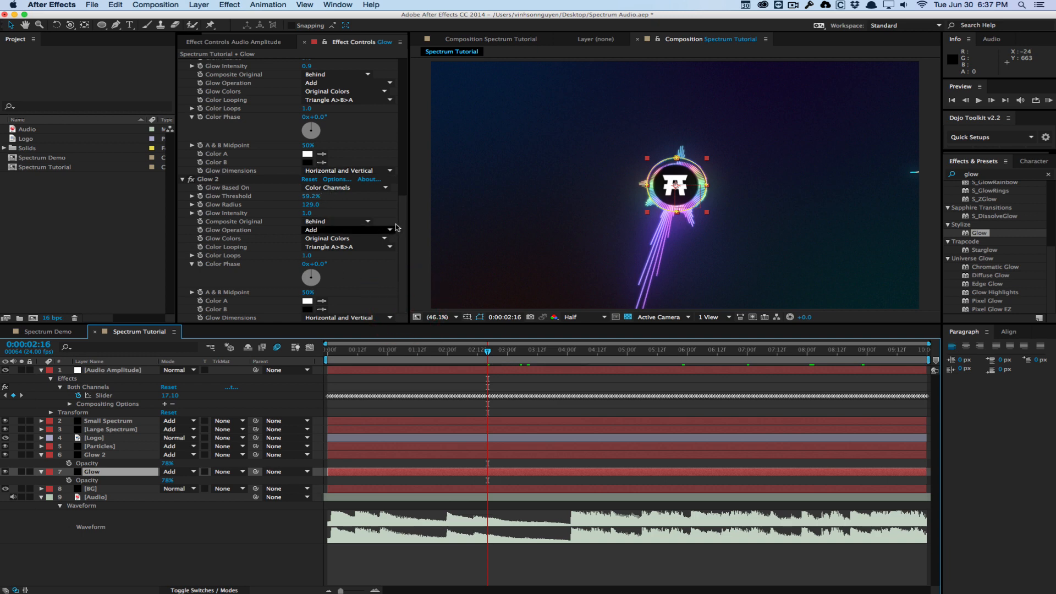
scroll(373, 228, "up", 5)
left_click_drag(488, 351, 732, 355)
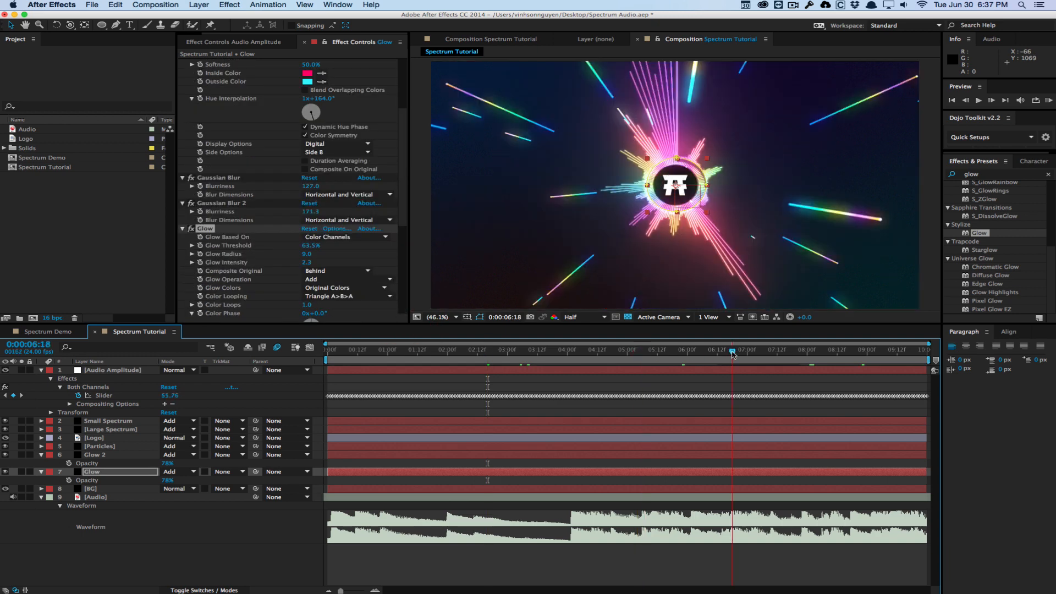
left_click(733, 352)
left_click(810, 352)
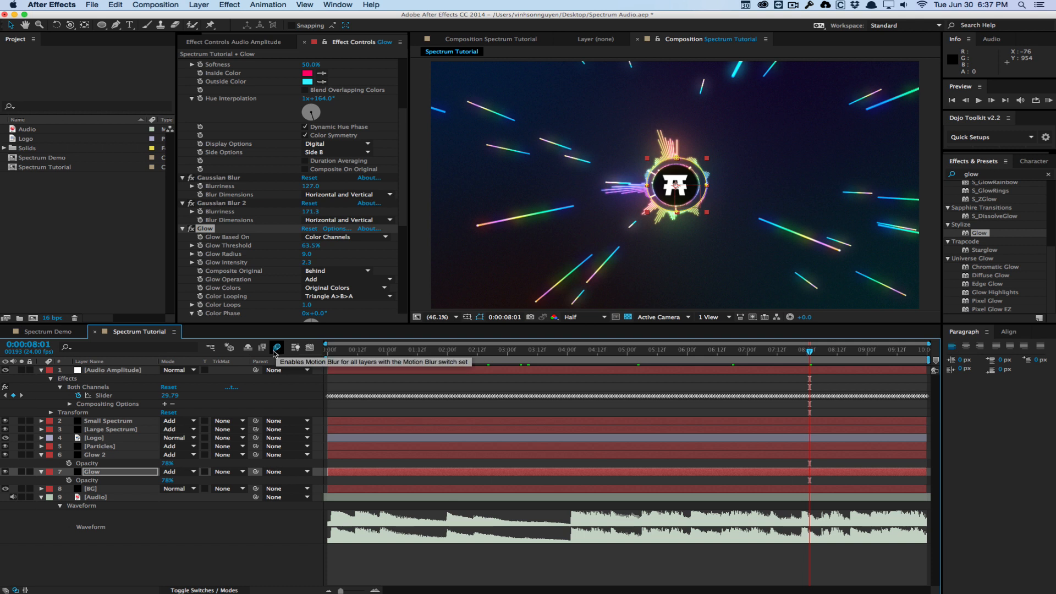
Show the layer switches and enable motion blur for the Particles layer.
key("F4")
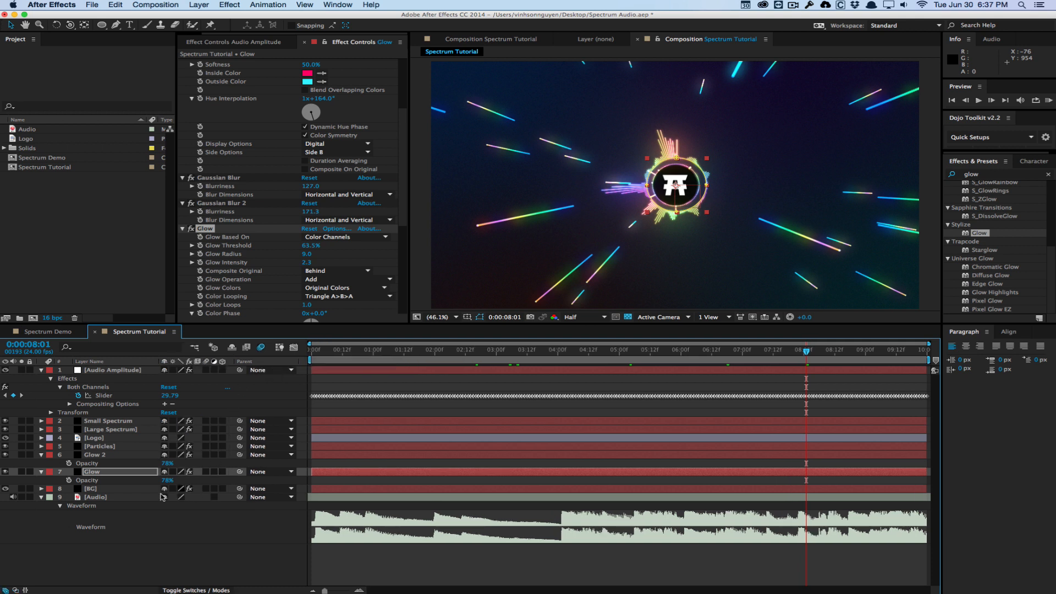
left_click(123, 447)
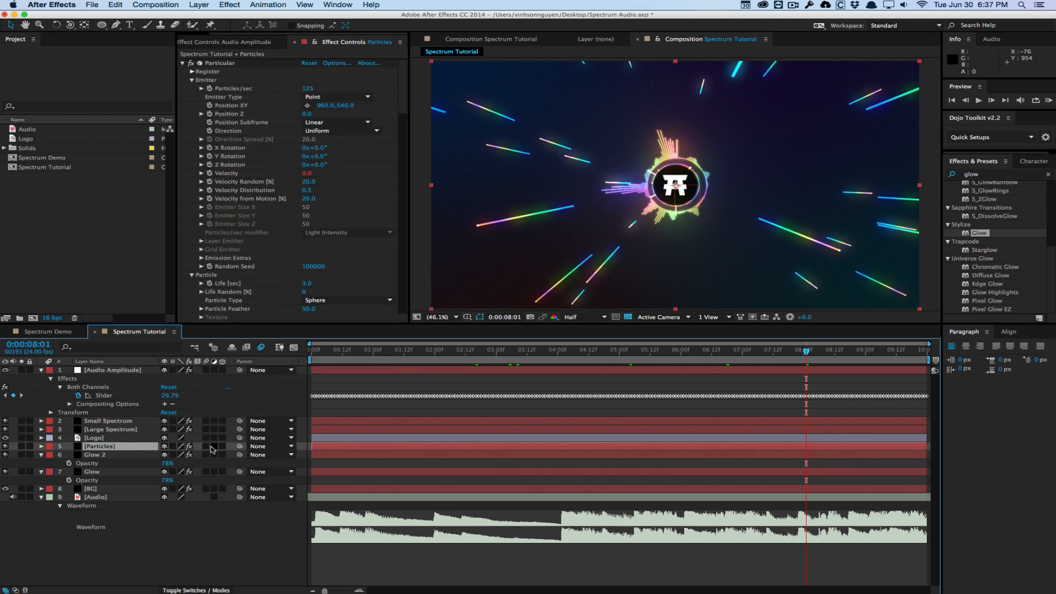
left_click(207, 446)
Create an adjustment layer directly above the Particles layer and rename it Chromatic.
left_click(207, 3)
mouse_move(220, 16)
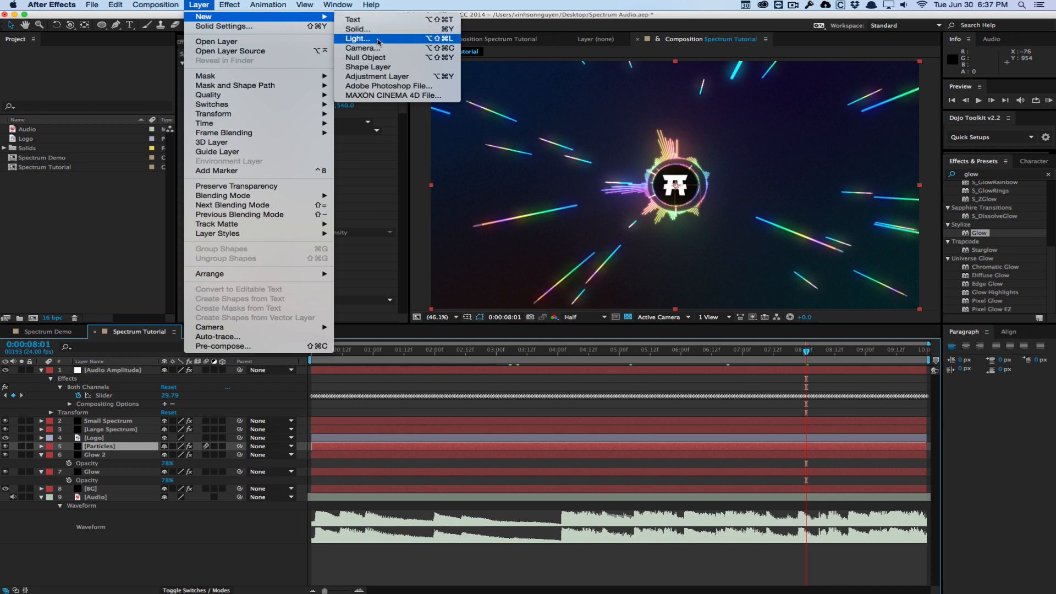
left_click(378, 76)
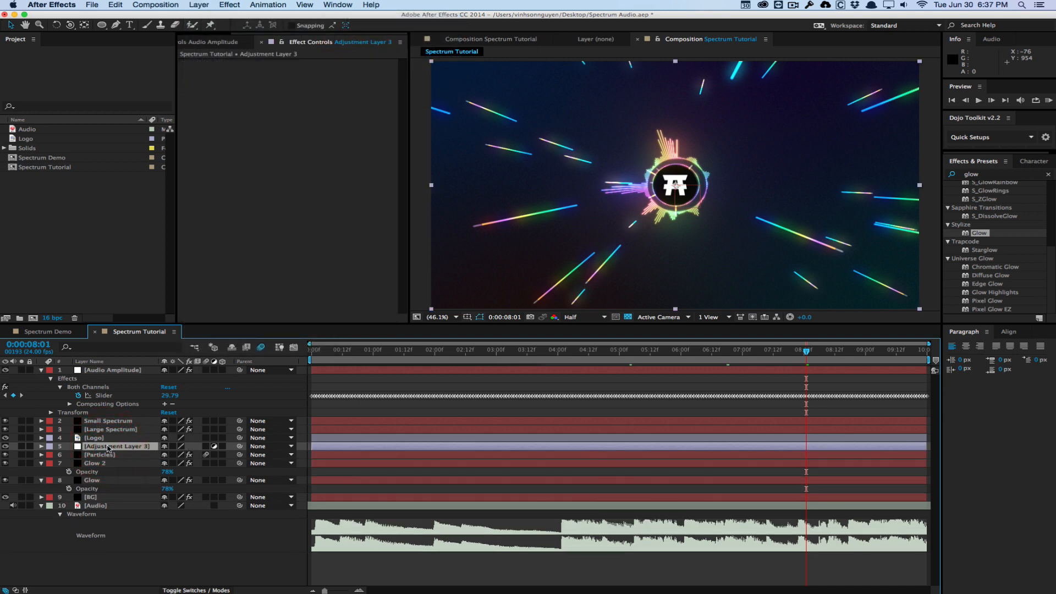
key("Return")
type("V")
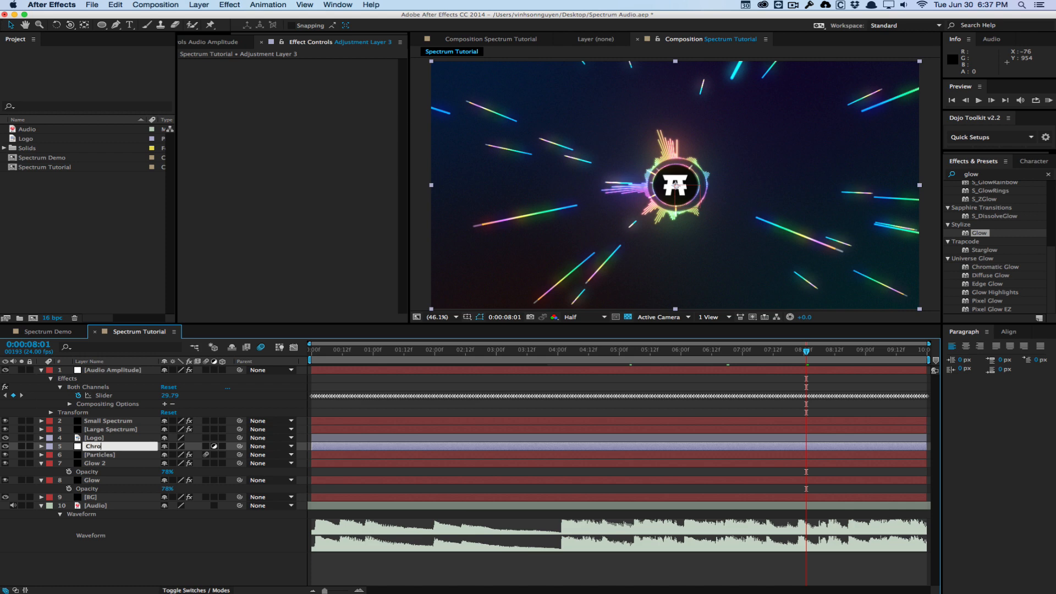
key("Return")
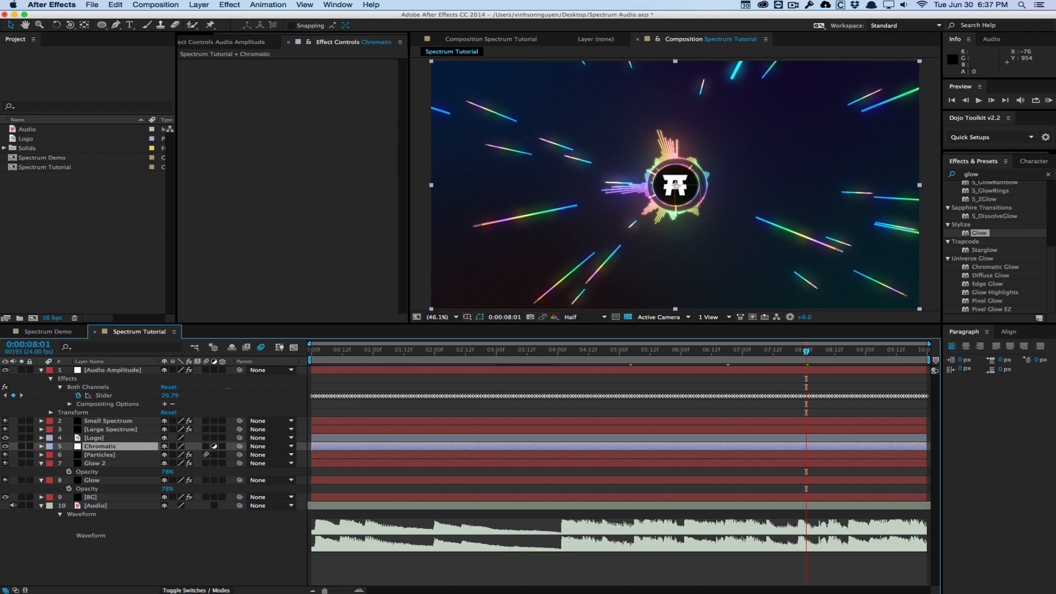
Apply the Universe Chromatic Aberration effect to the Chromatic adjustment layer.
left_click(229, 4)
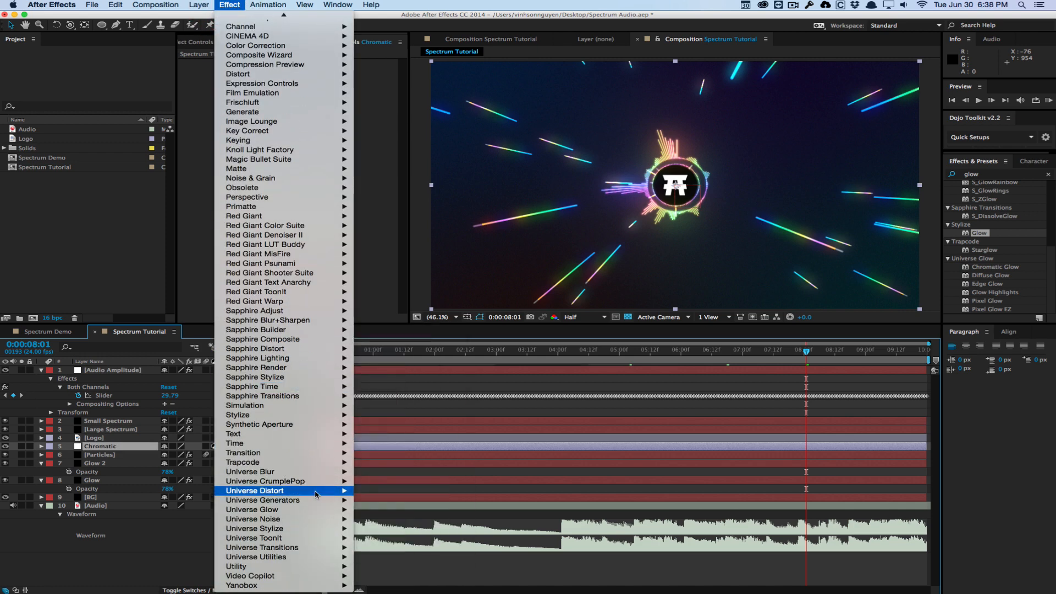
mouse_move(316, 494)
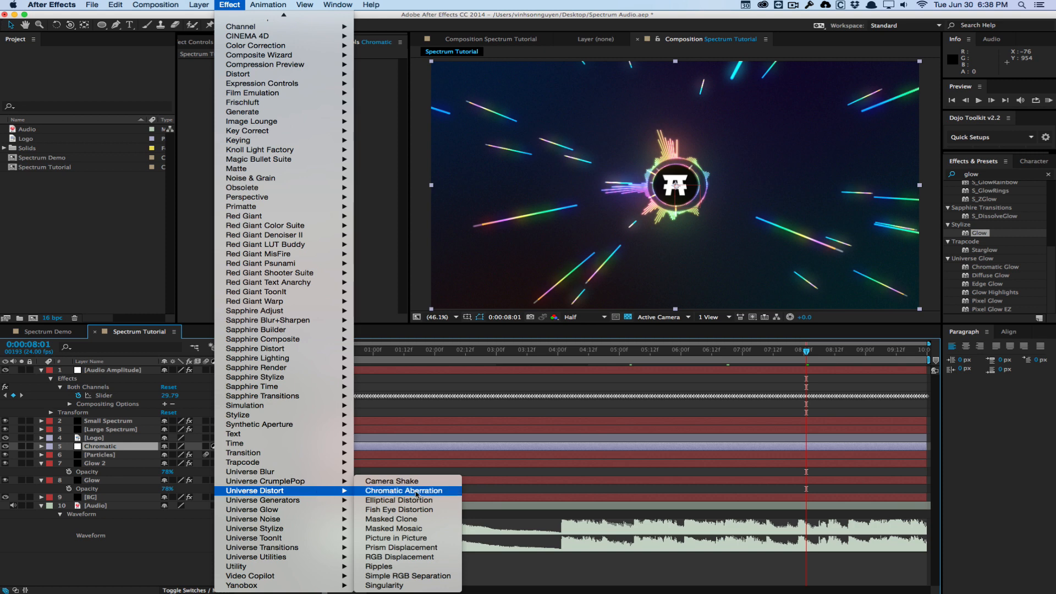
left_click(416, 491)
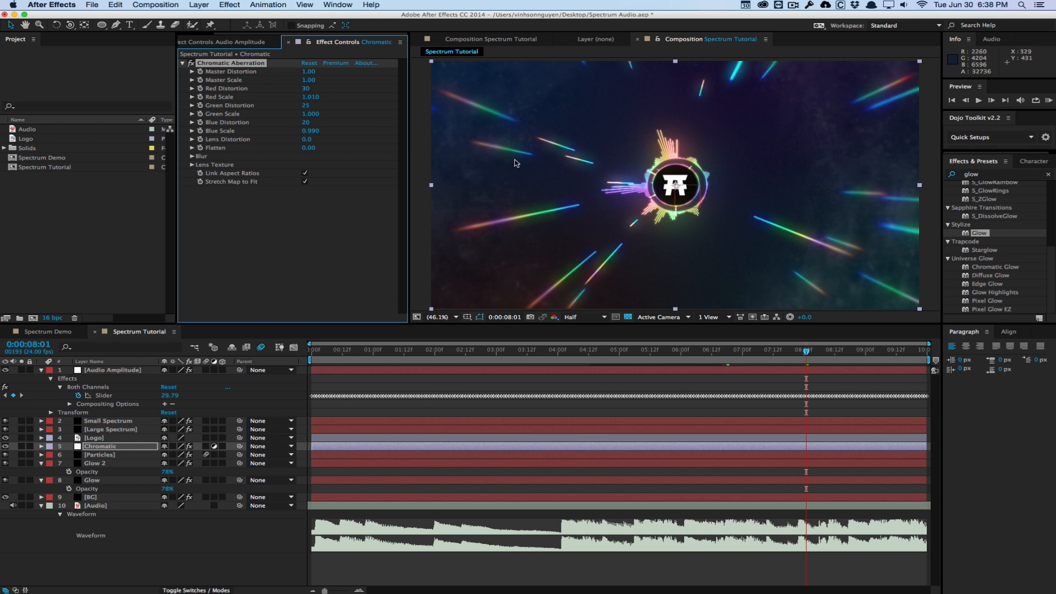
Set the Chromatic Aberration effect's Lens Texture to None on the Chromatic layer.
left_click(192, 165)
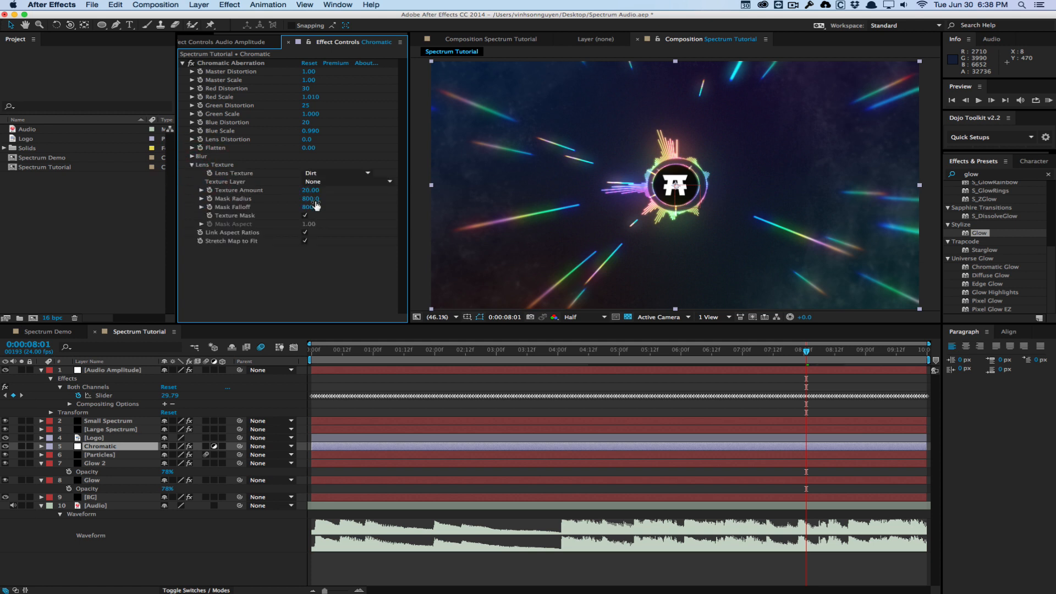
left_click(316, 174)
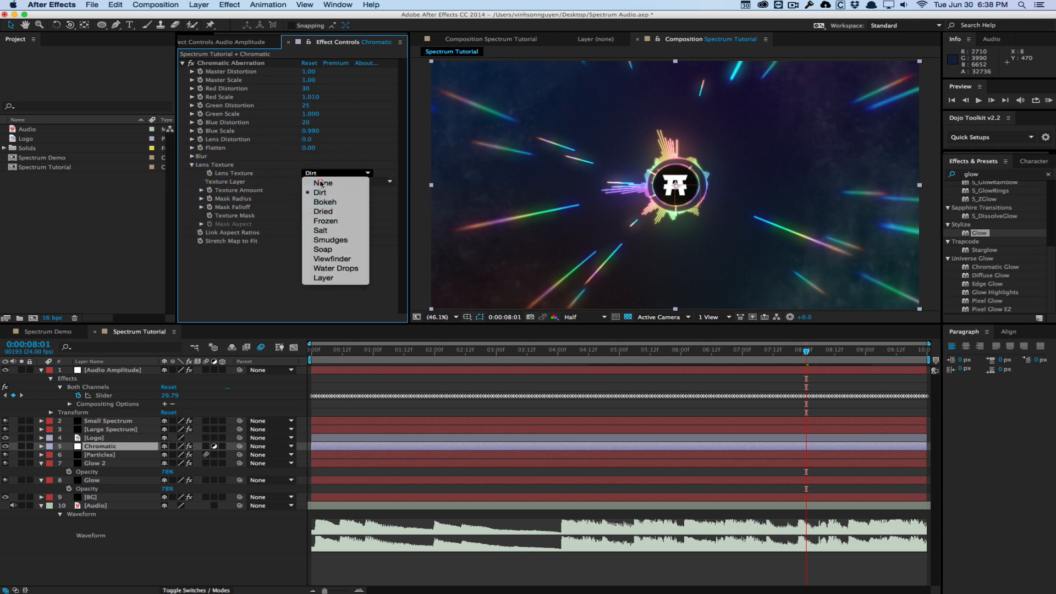
left_click(318, 183)
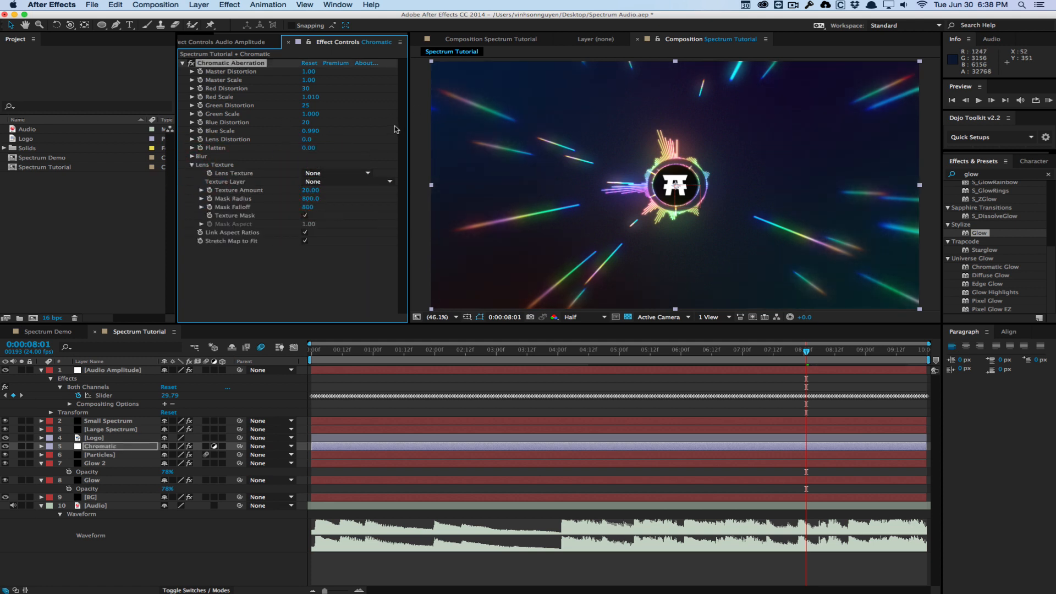
With no layer selected, add a Color Grade adjustment layer using the Dojo Toolkit quick setup.
left_click(113, 393)
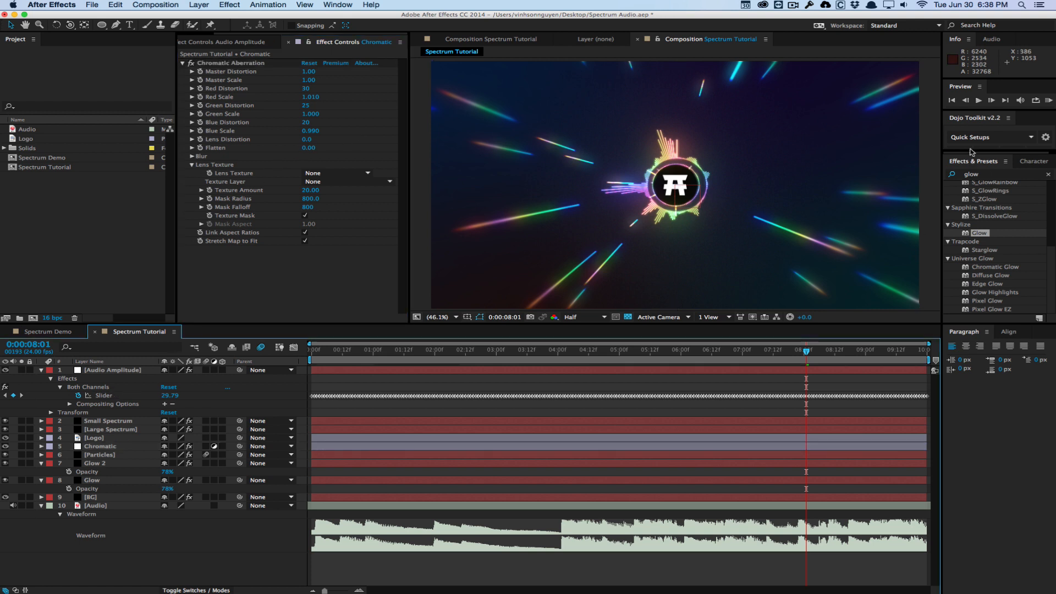
left_click(985, 137)
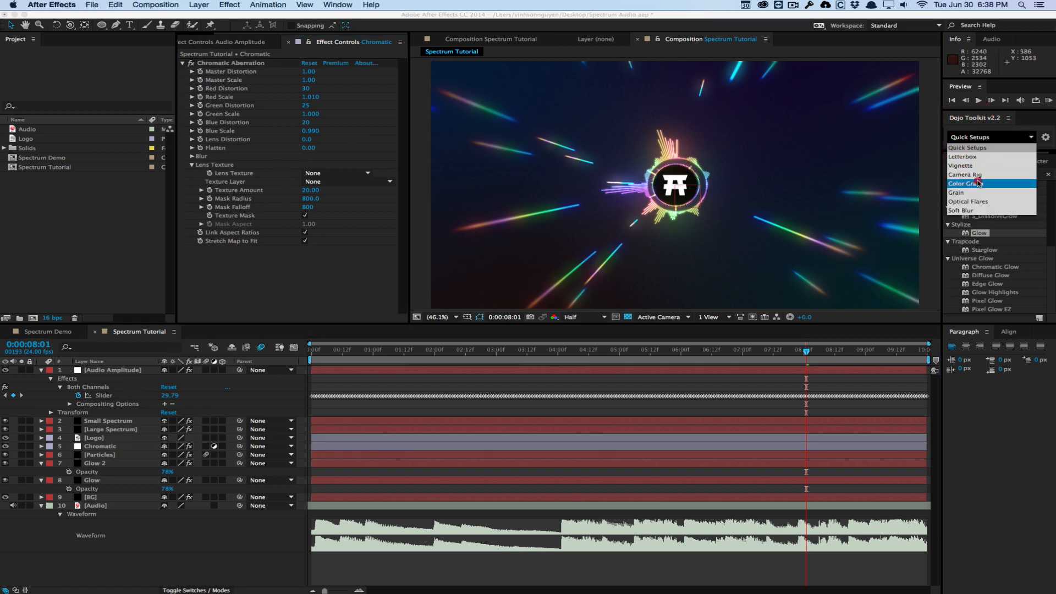
left_click(978, 183)
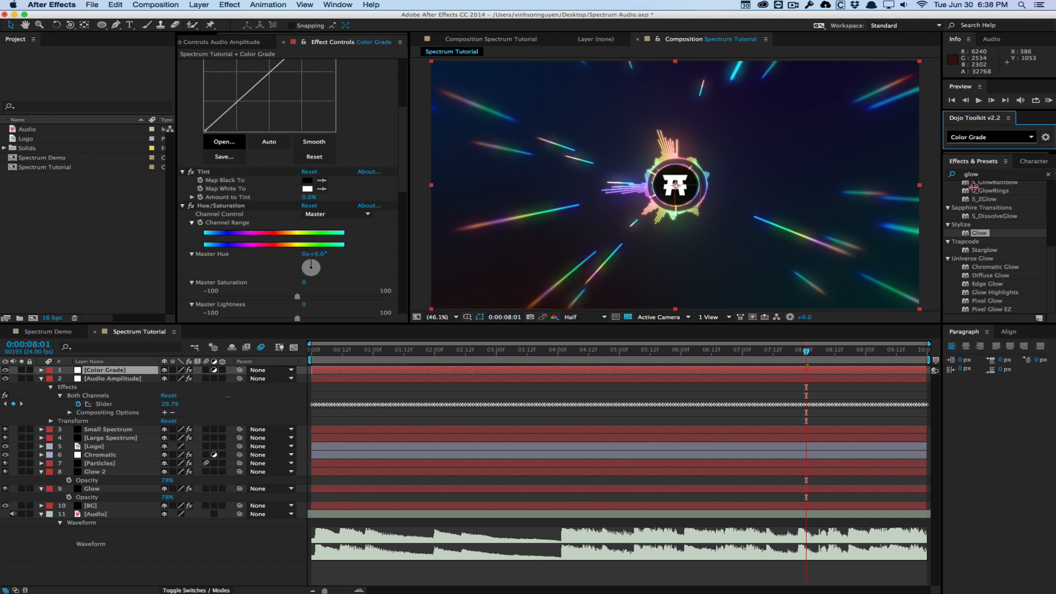
Shape the Color Grade layer's RGB curve into a gentle S by raising the highlights and slightly lowering the shadows.
left_click_drag(402, 172, 408, 110)
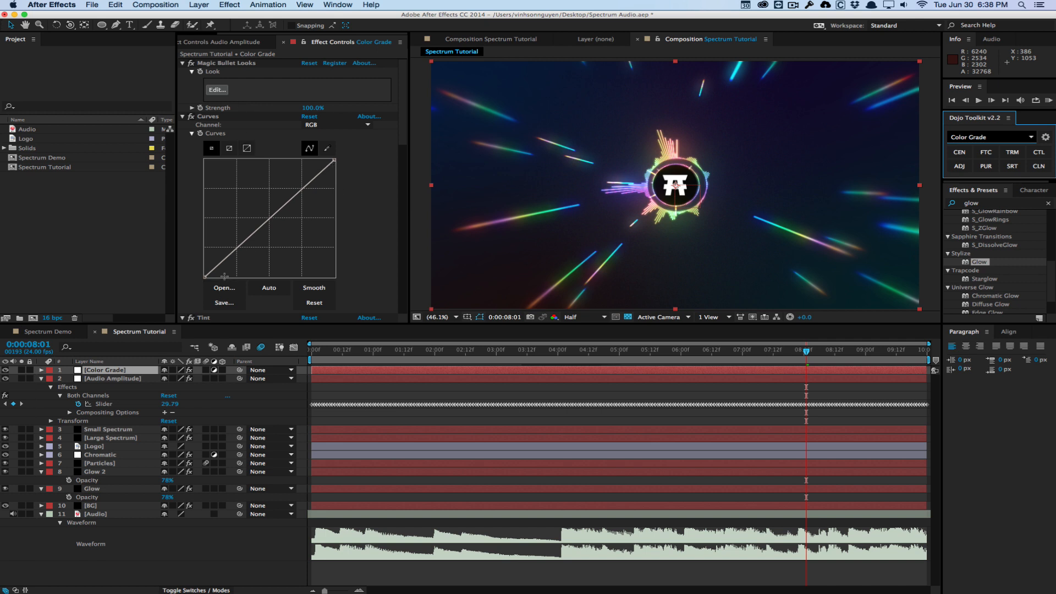
left_click_drag(307, 182, 306, 180)
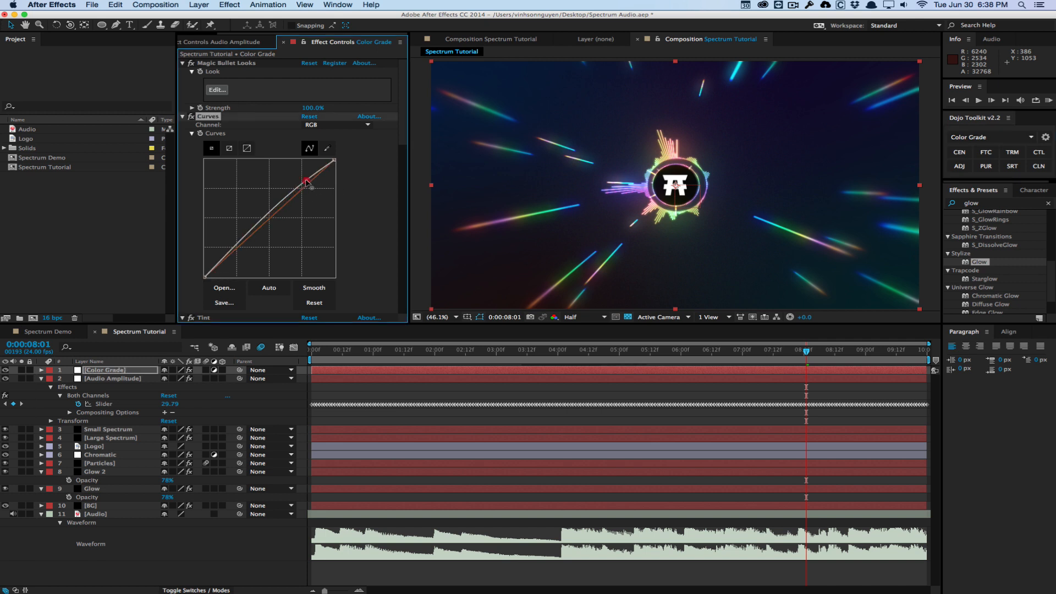
left_click_drag(236, 250, 234, 255)
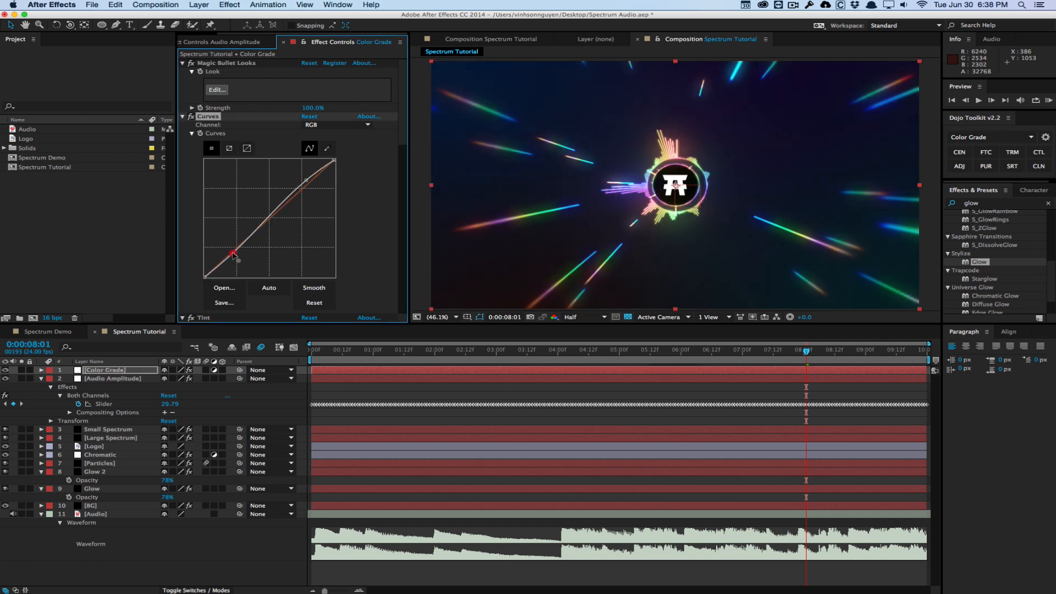
left_click_drag(307, 182, 305, 178)
left_click_drag(205, 278, 204, 276)
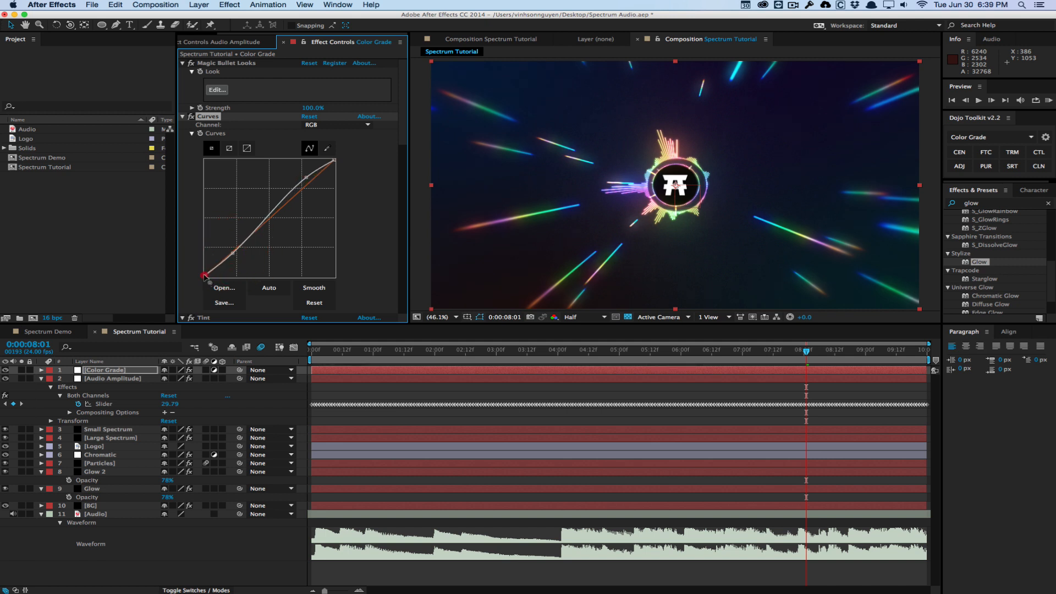
On the Color Grade layer's Blue curve, lift the black point slightly and hold the shadows down with an added point.
left_click(361, 125)
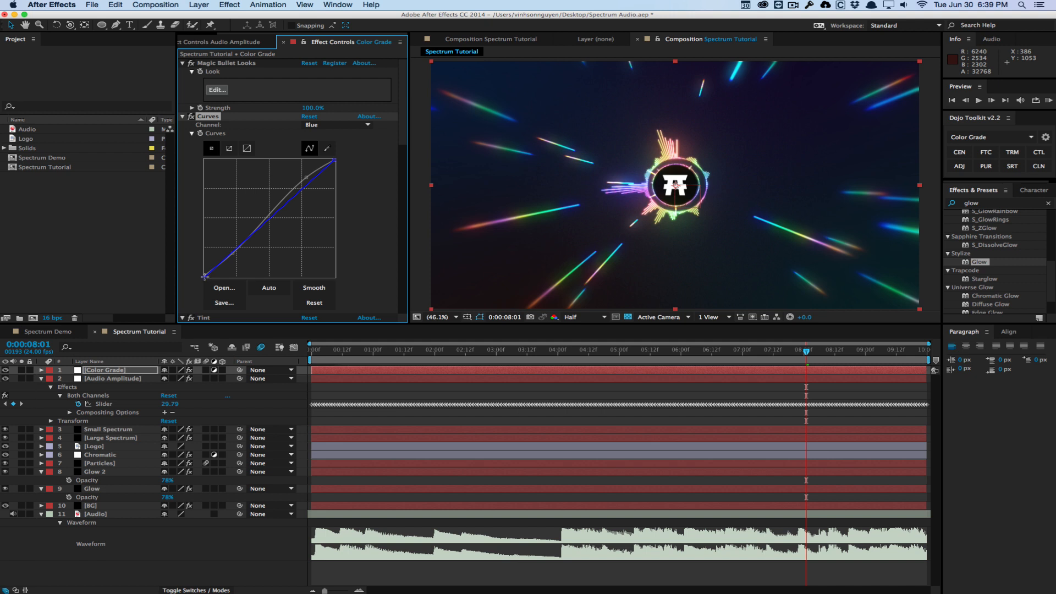
left_click_drag(205, 275, 203, 271)
left_click_drag(242, 243, 239, 248)
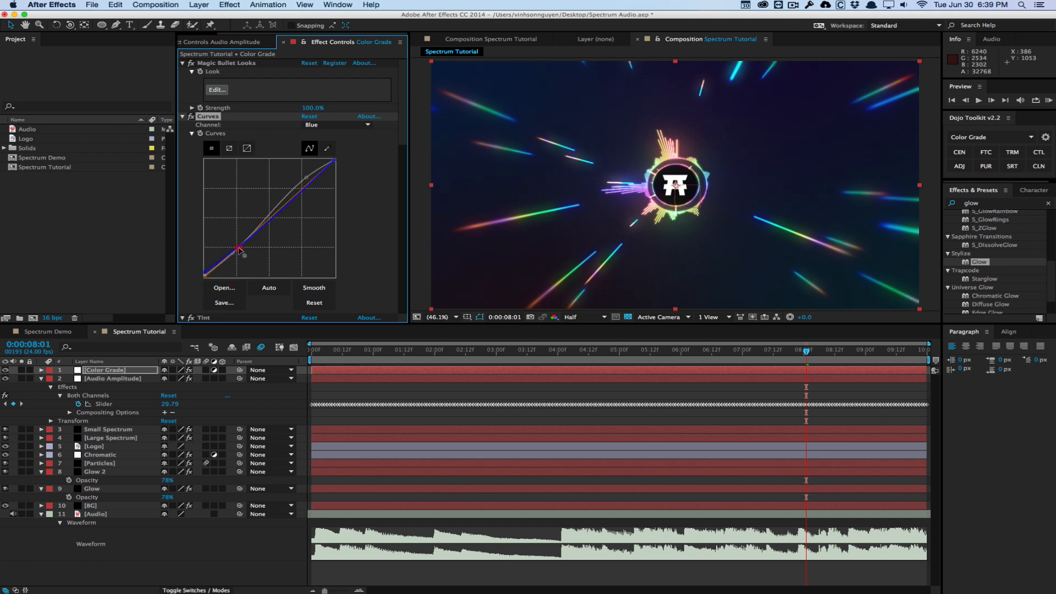
On the Color Grade layer's Red curve, lift the black point slightly and pull the lower midtones down.
left_click(350, 124)
left_click(321, 144)
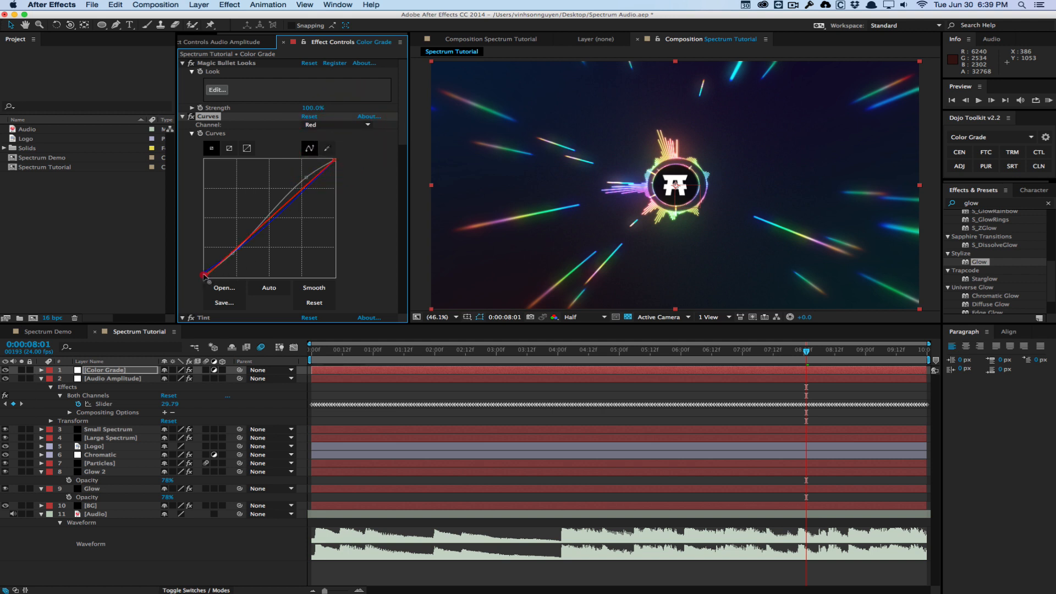
left_click_drag(202, 277, 204, 273)
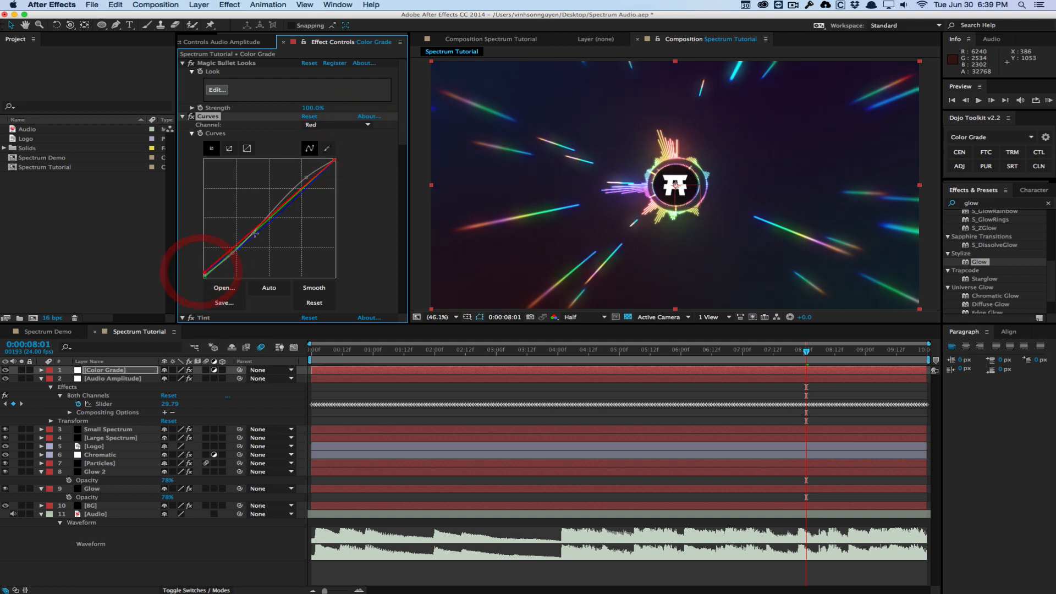
left_click(257, 230)
left_click_drag(256, 230, 258, 233)
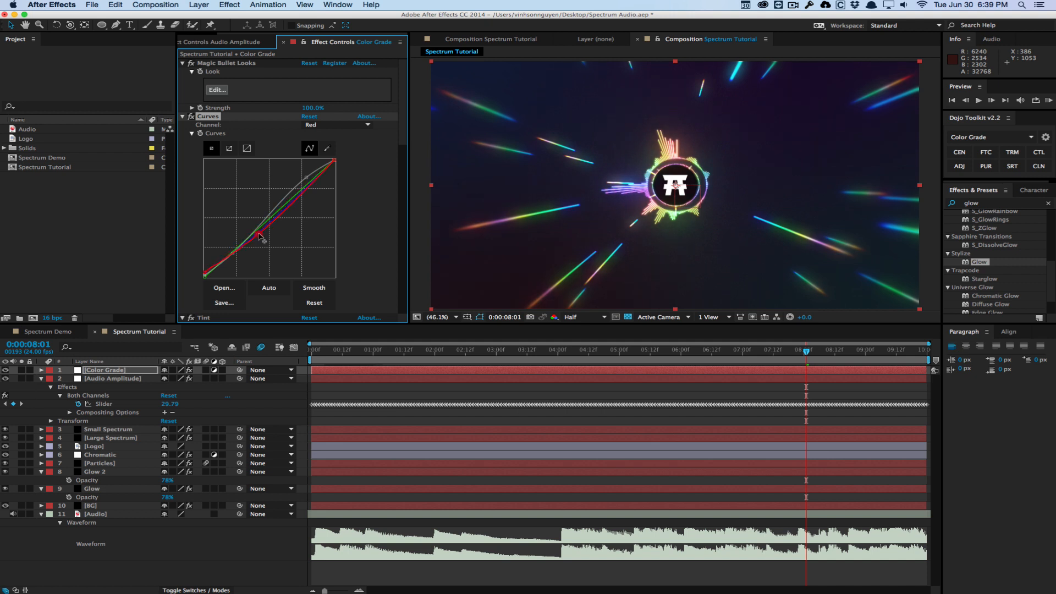
Add control points in the upper midtones and shadows of the Color Grade layer's Green curve.
left_click(335, 125)
left_click(330, 152)
left_click_drag(296, 195, 295, 195)
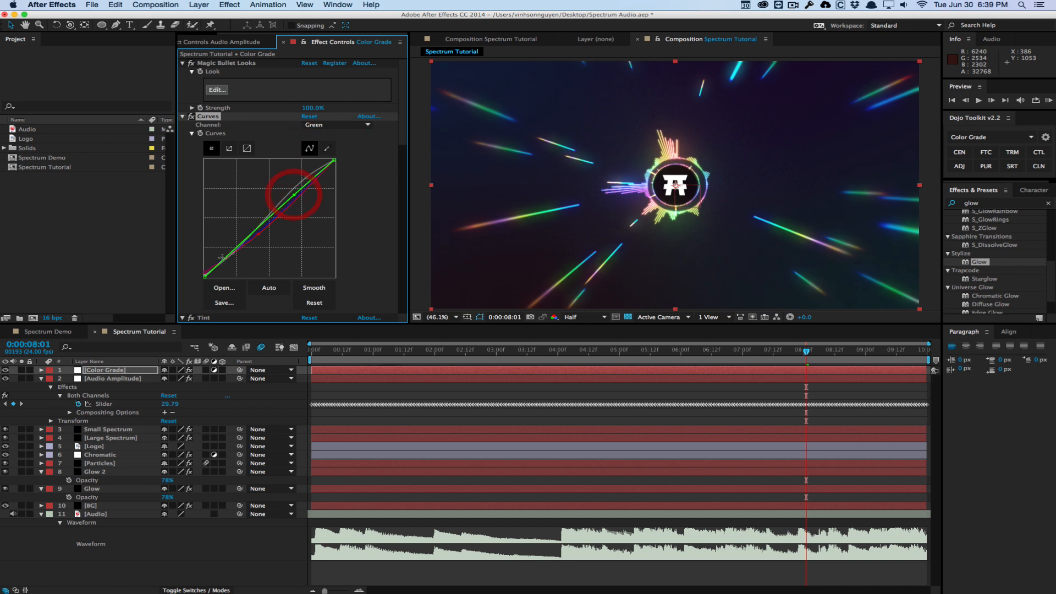
left_click_drag(225, 261, 233, 253)
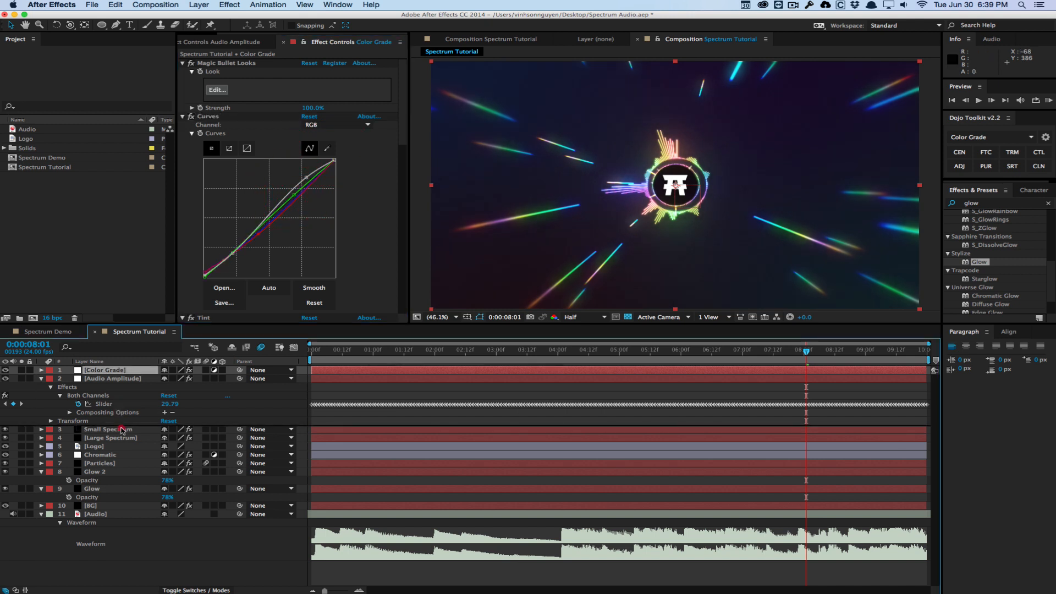
Move the Color Grade layer directly below Audio Amplitude and add a Grain layer with the Dojo Toolkit quick setup.
key("super+bracketleft")
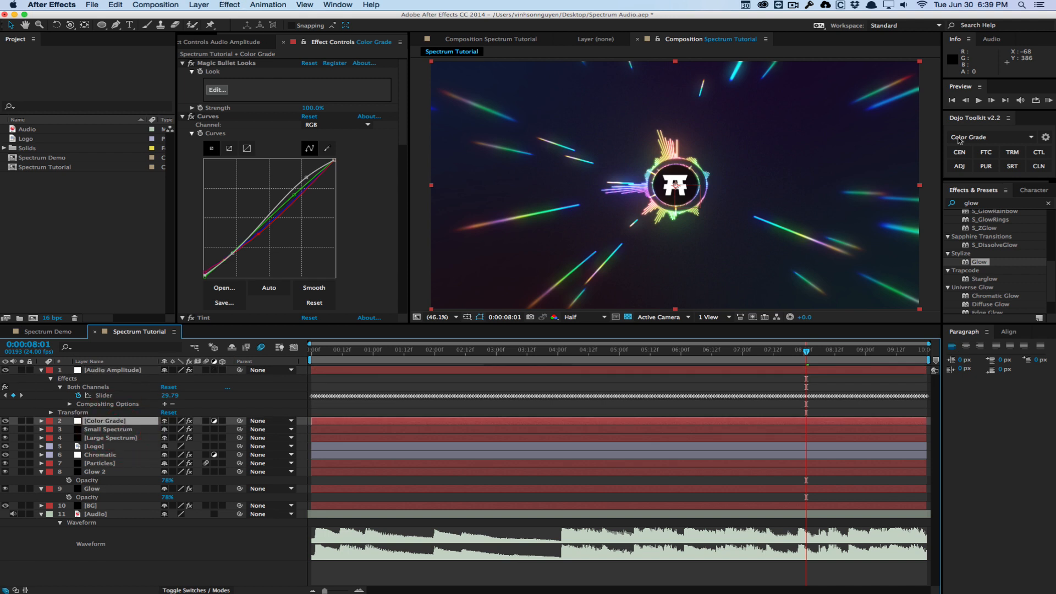
left_click(985, 137)
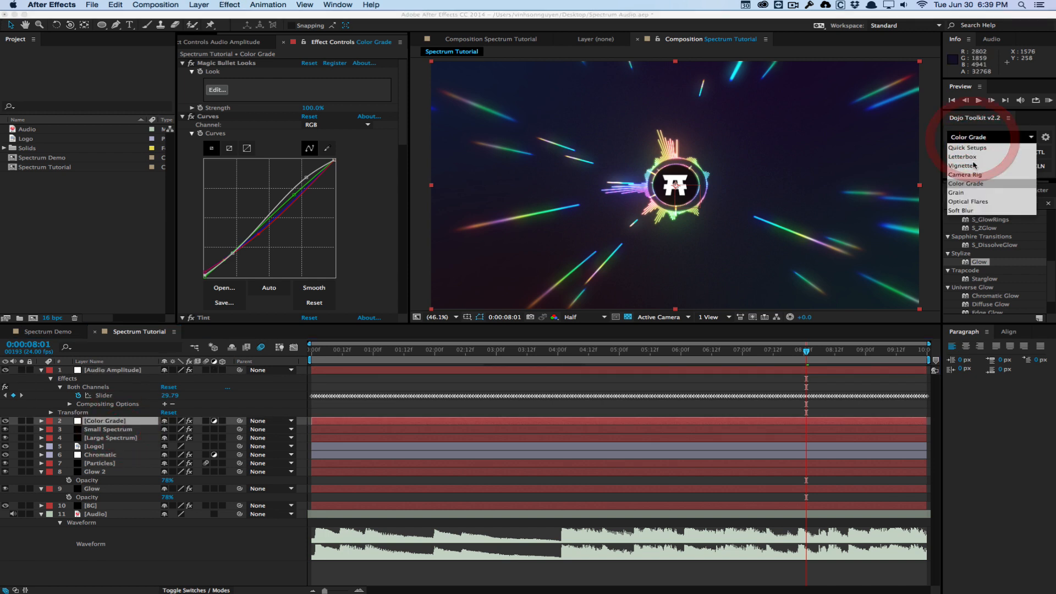
left_click(960, 193)
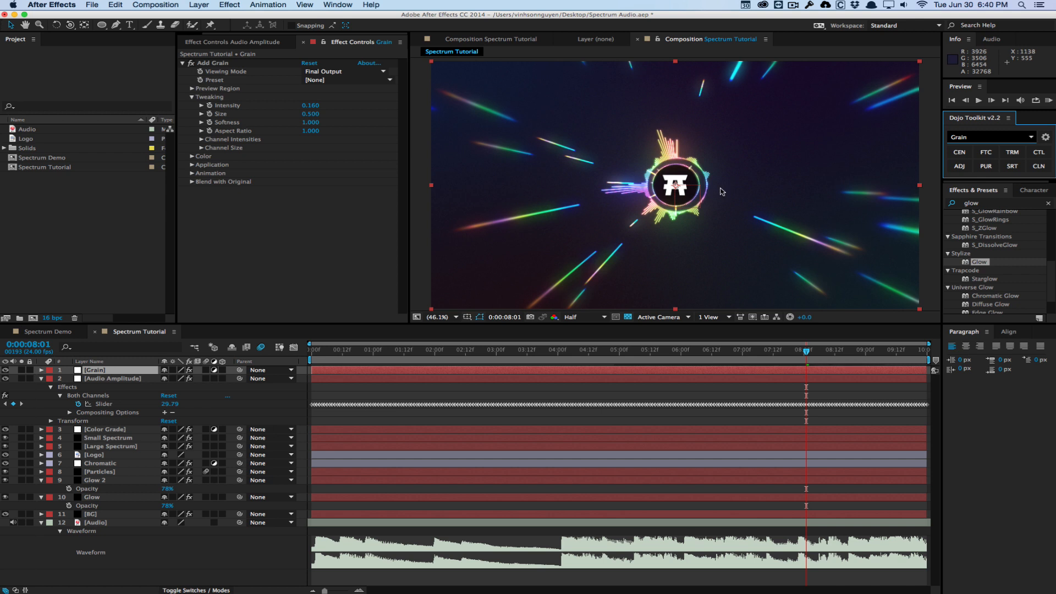
left_click(128, 406)
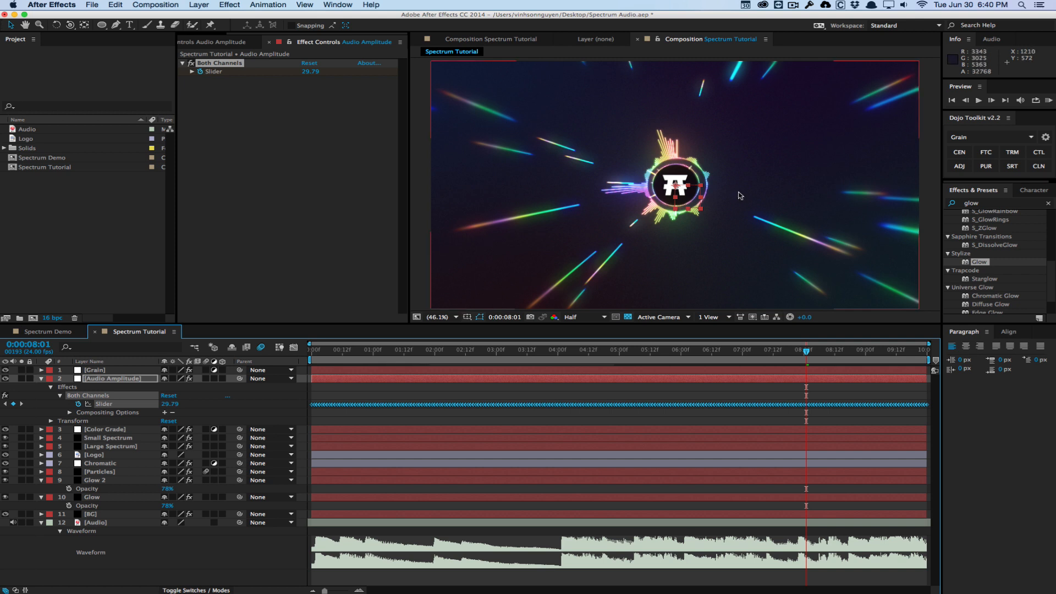
Preview the finished composition and inspect the frames at 0:00:04:15, 0:00:05:01 and 0:00:06:15.
left_click(938, 147)
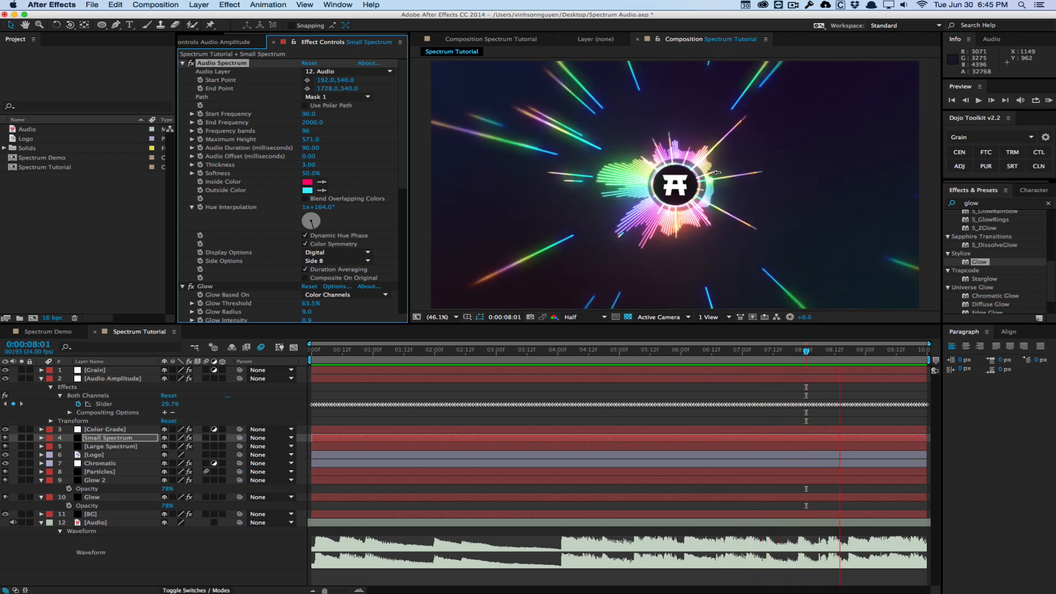
left_click(718, 172)
key("ctrl+t")
left_click(596, 341)
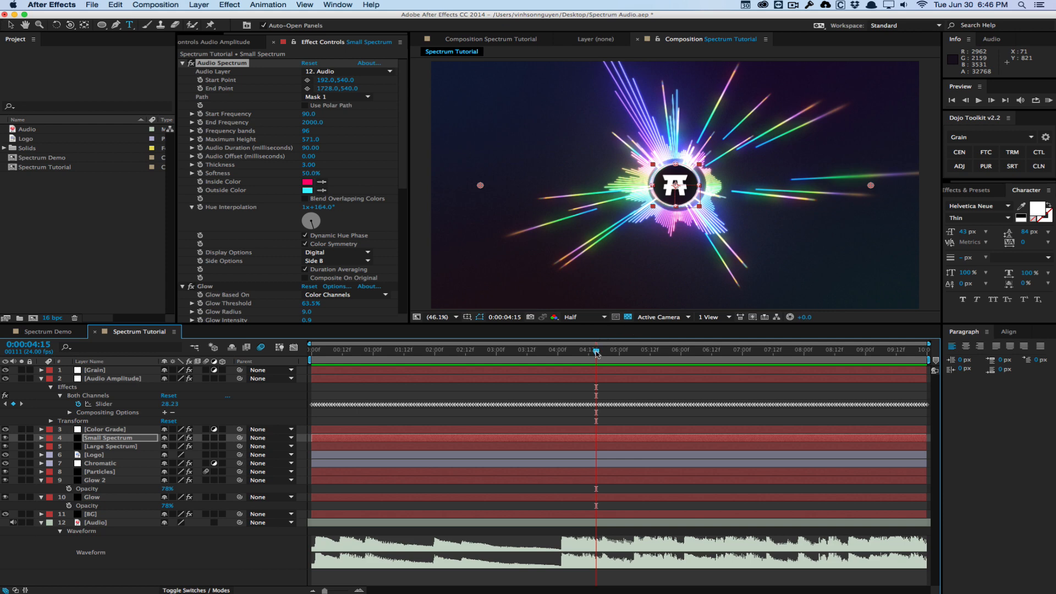
left_click_drag(596, 352, 622, 352)
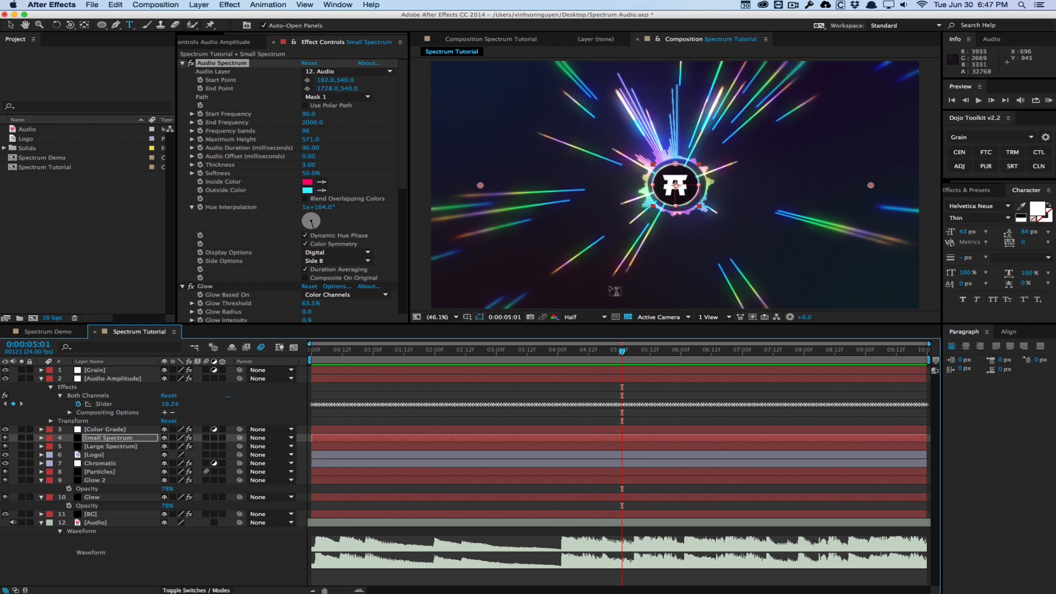
left_click_drag(622, 350, 718, 335)
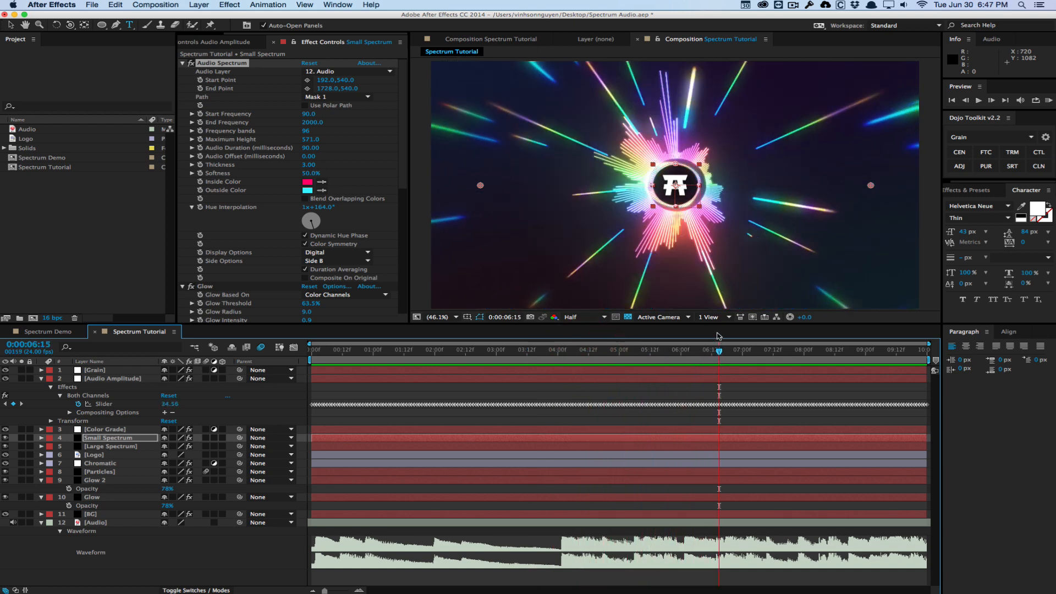